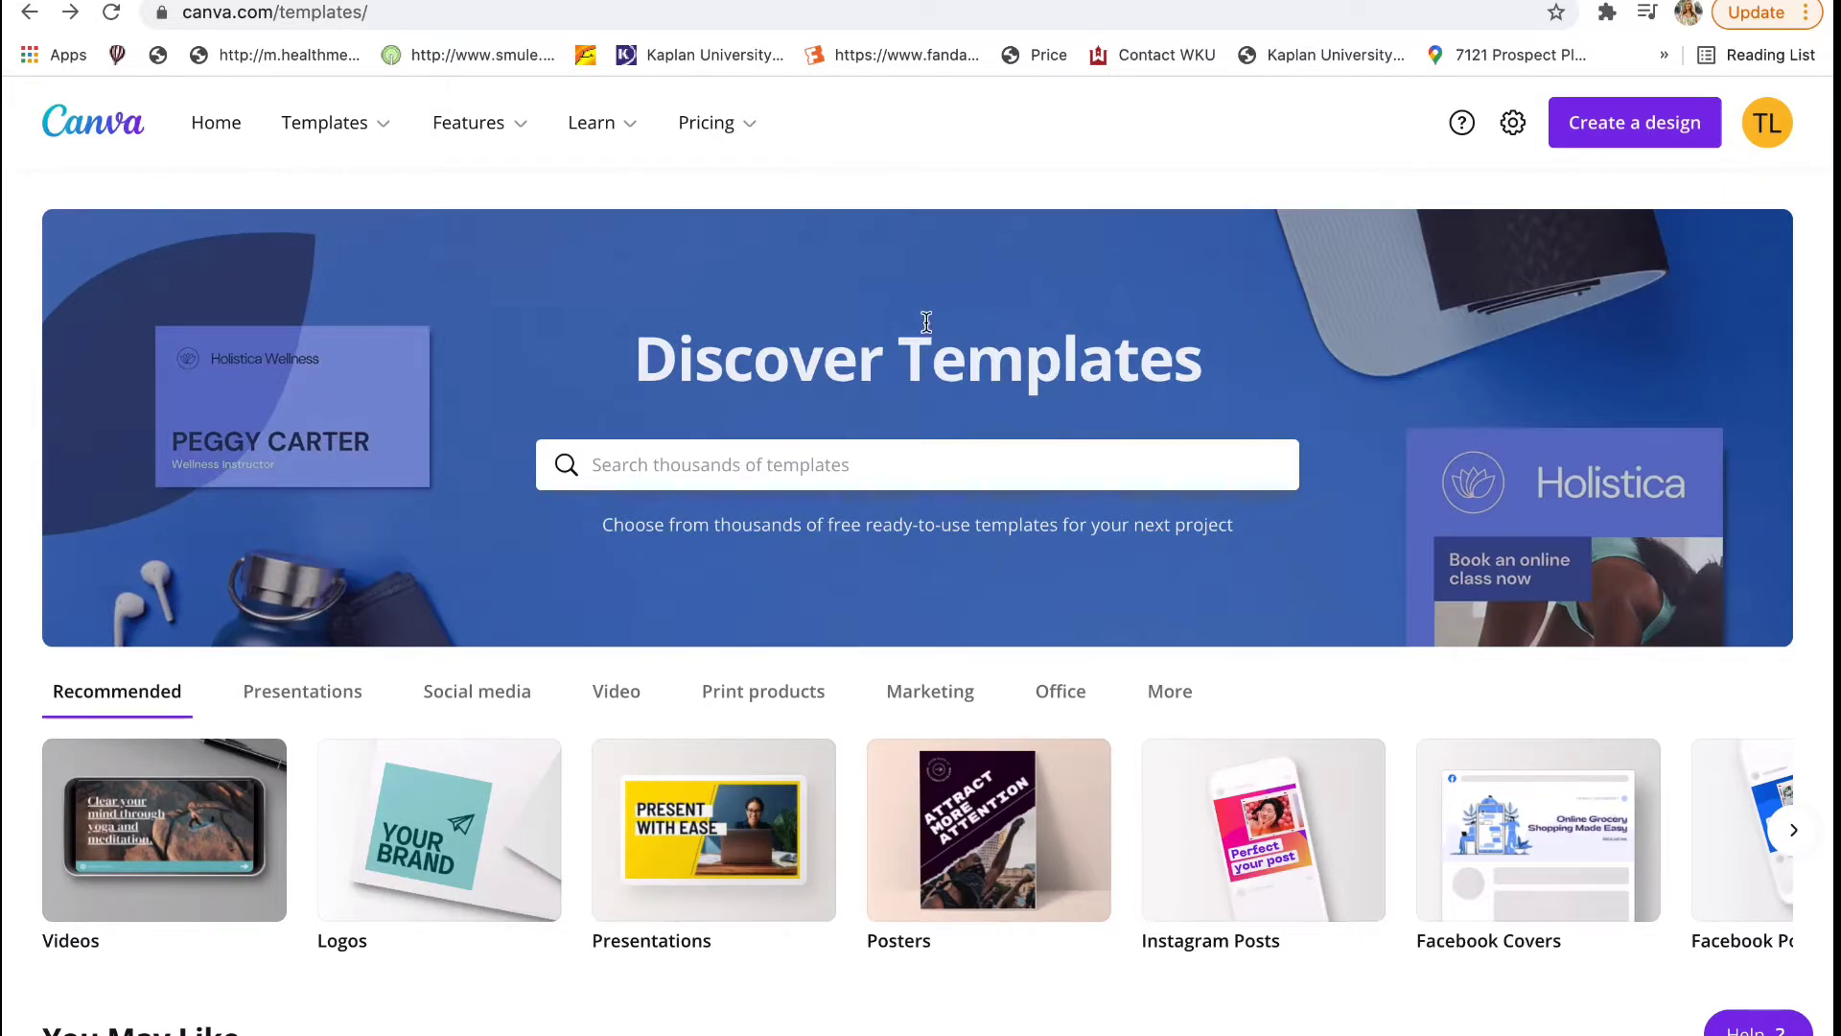
- Search templates for 'Youtube' and browse the 1,890-design YouTube Thumbnails collection
mouse_move(354, 128)
click(711, 451)
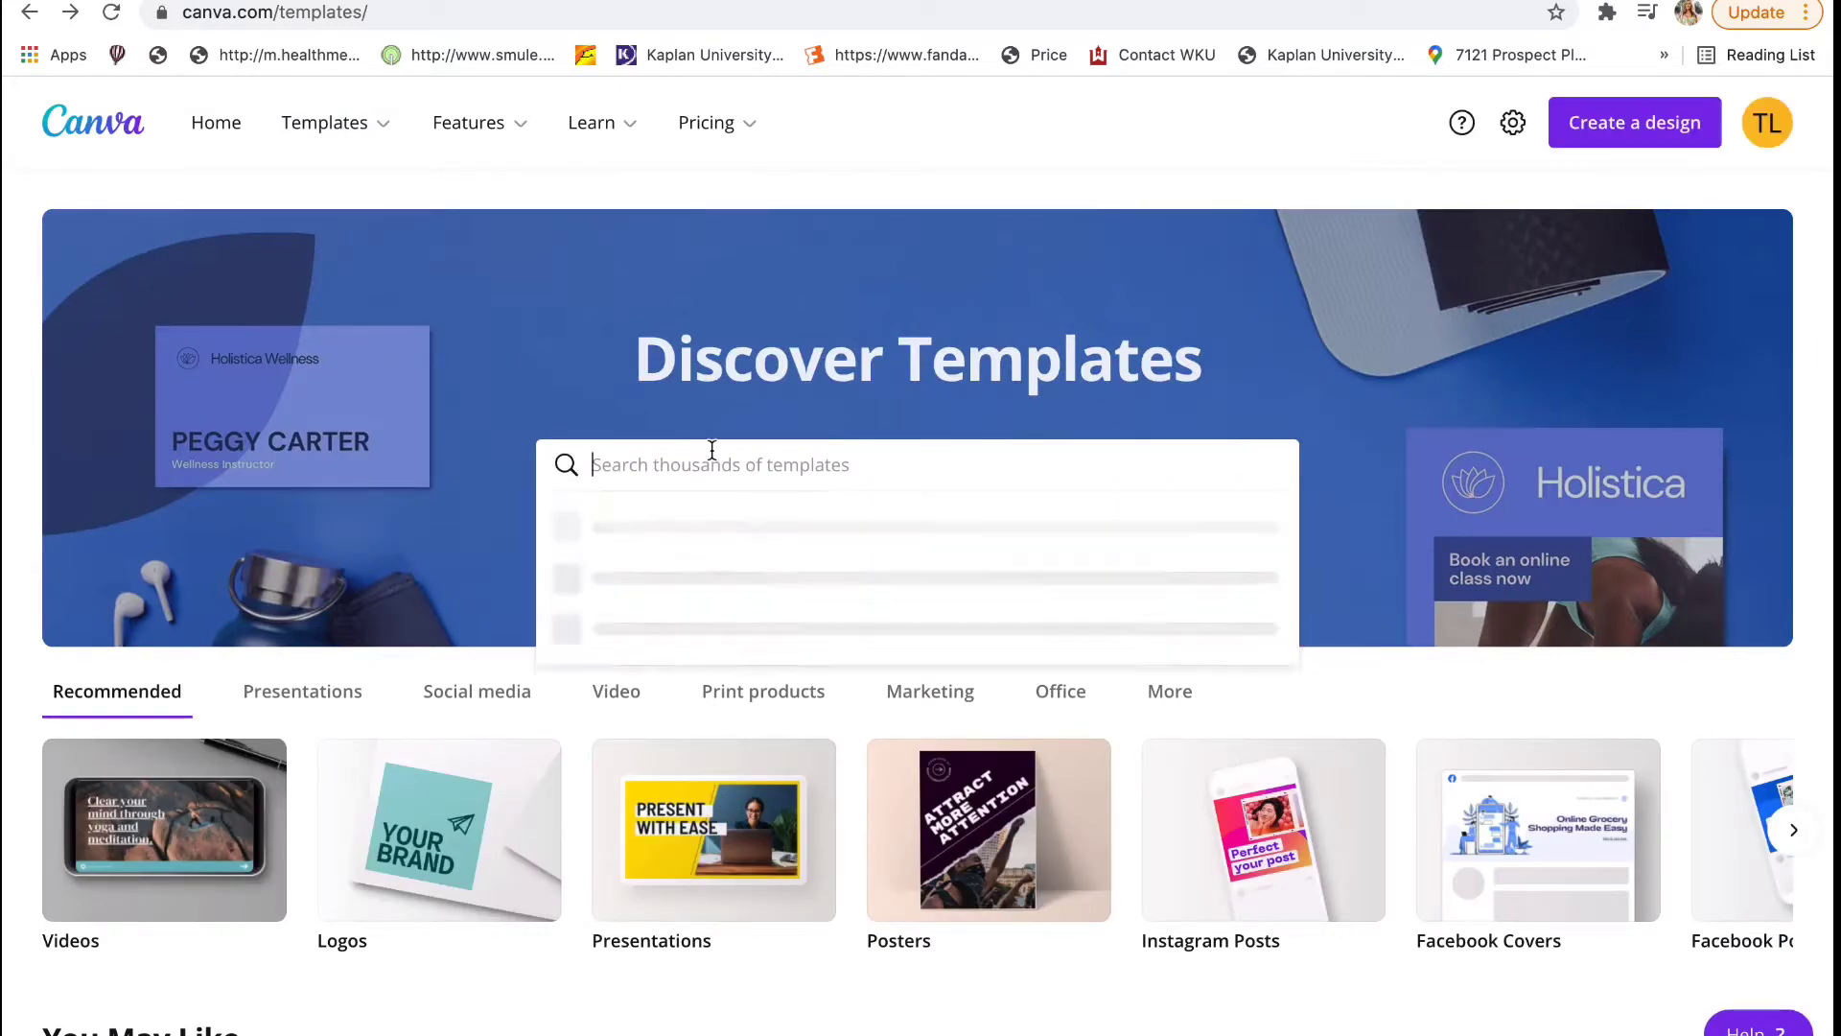
text(You)
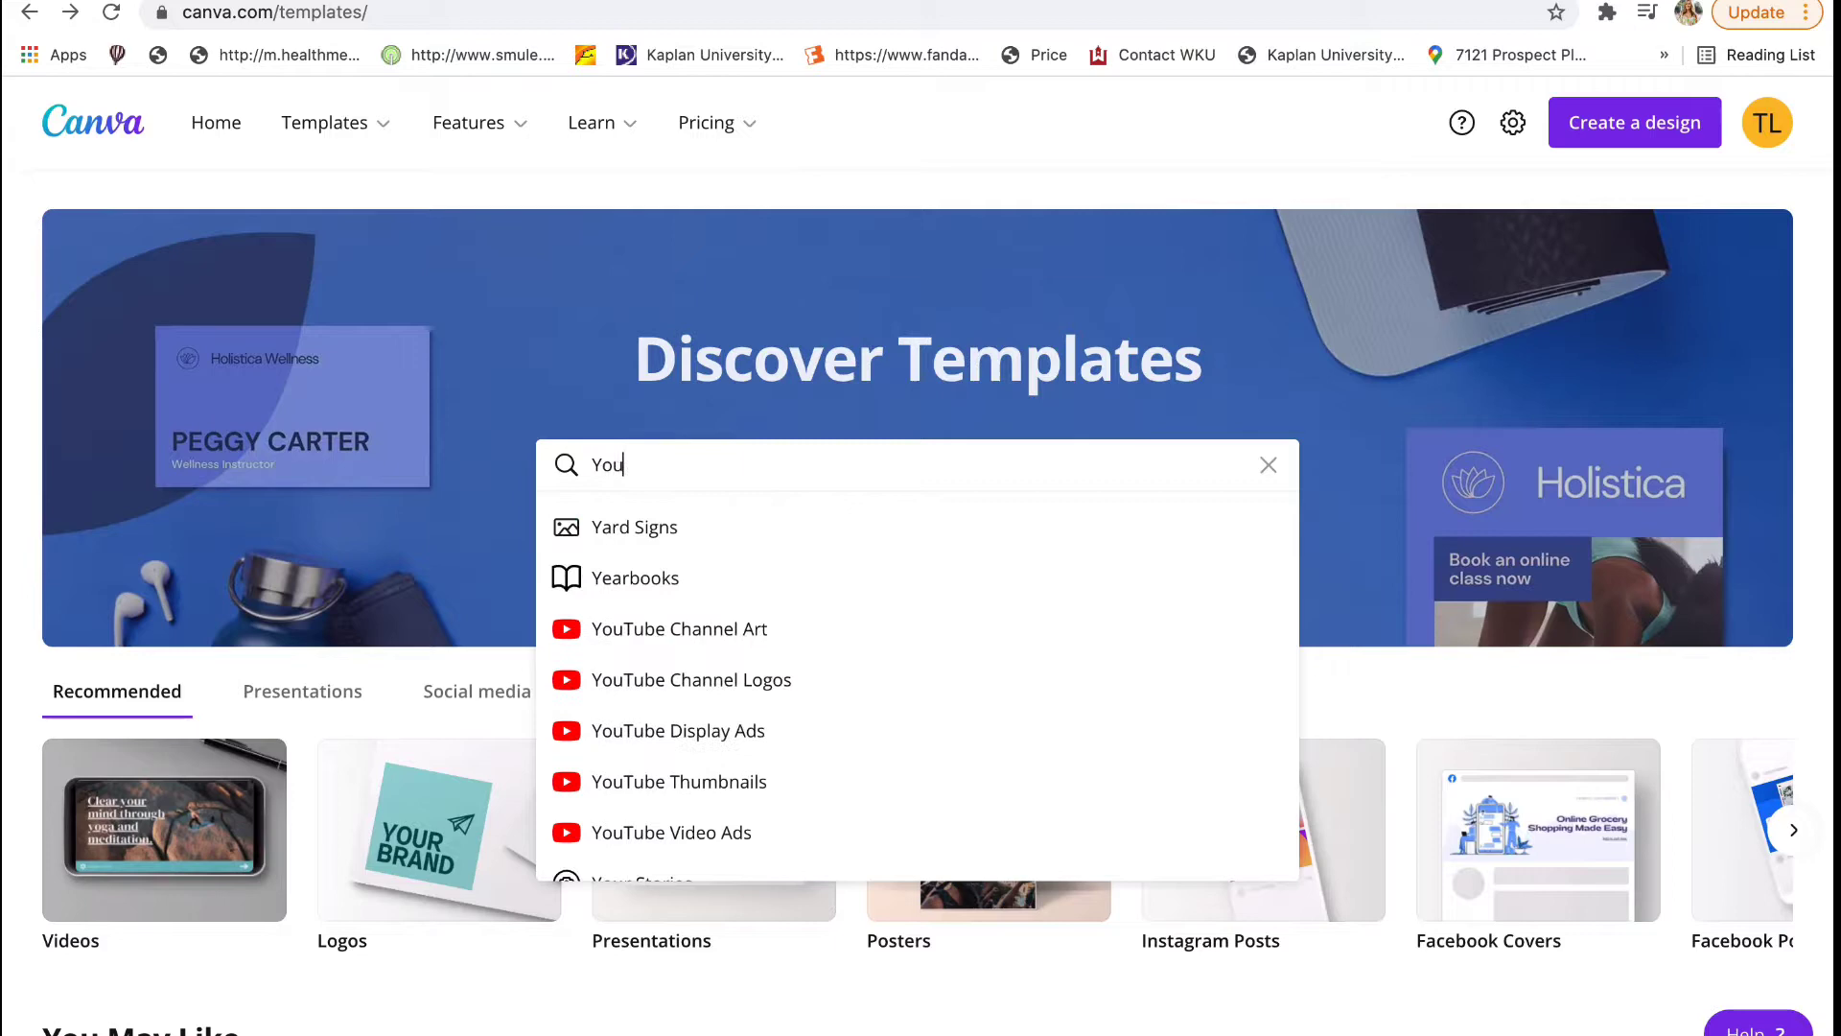
text(tube Th)
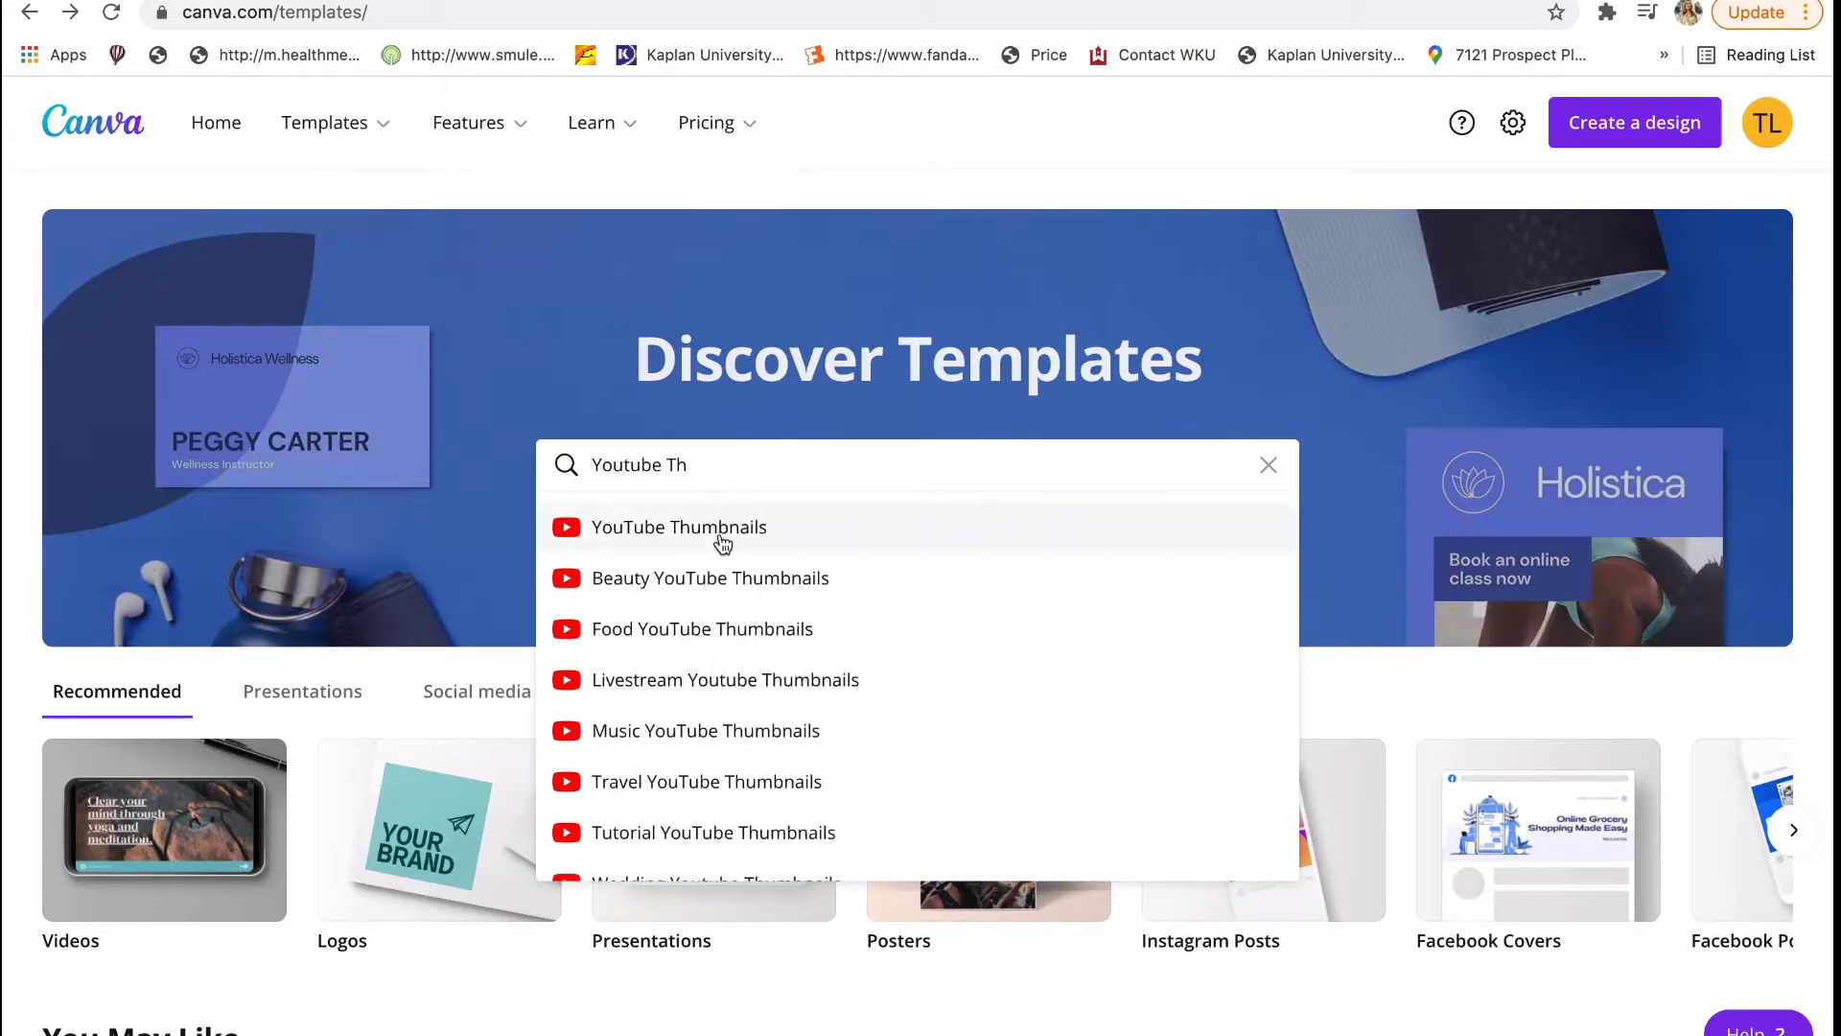
click(720, 533)
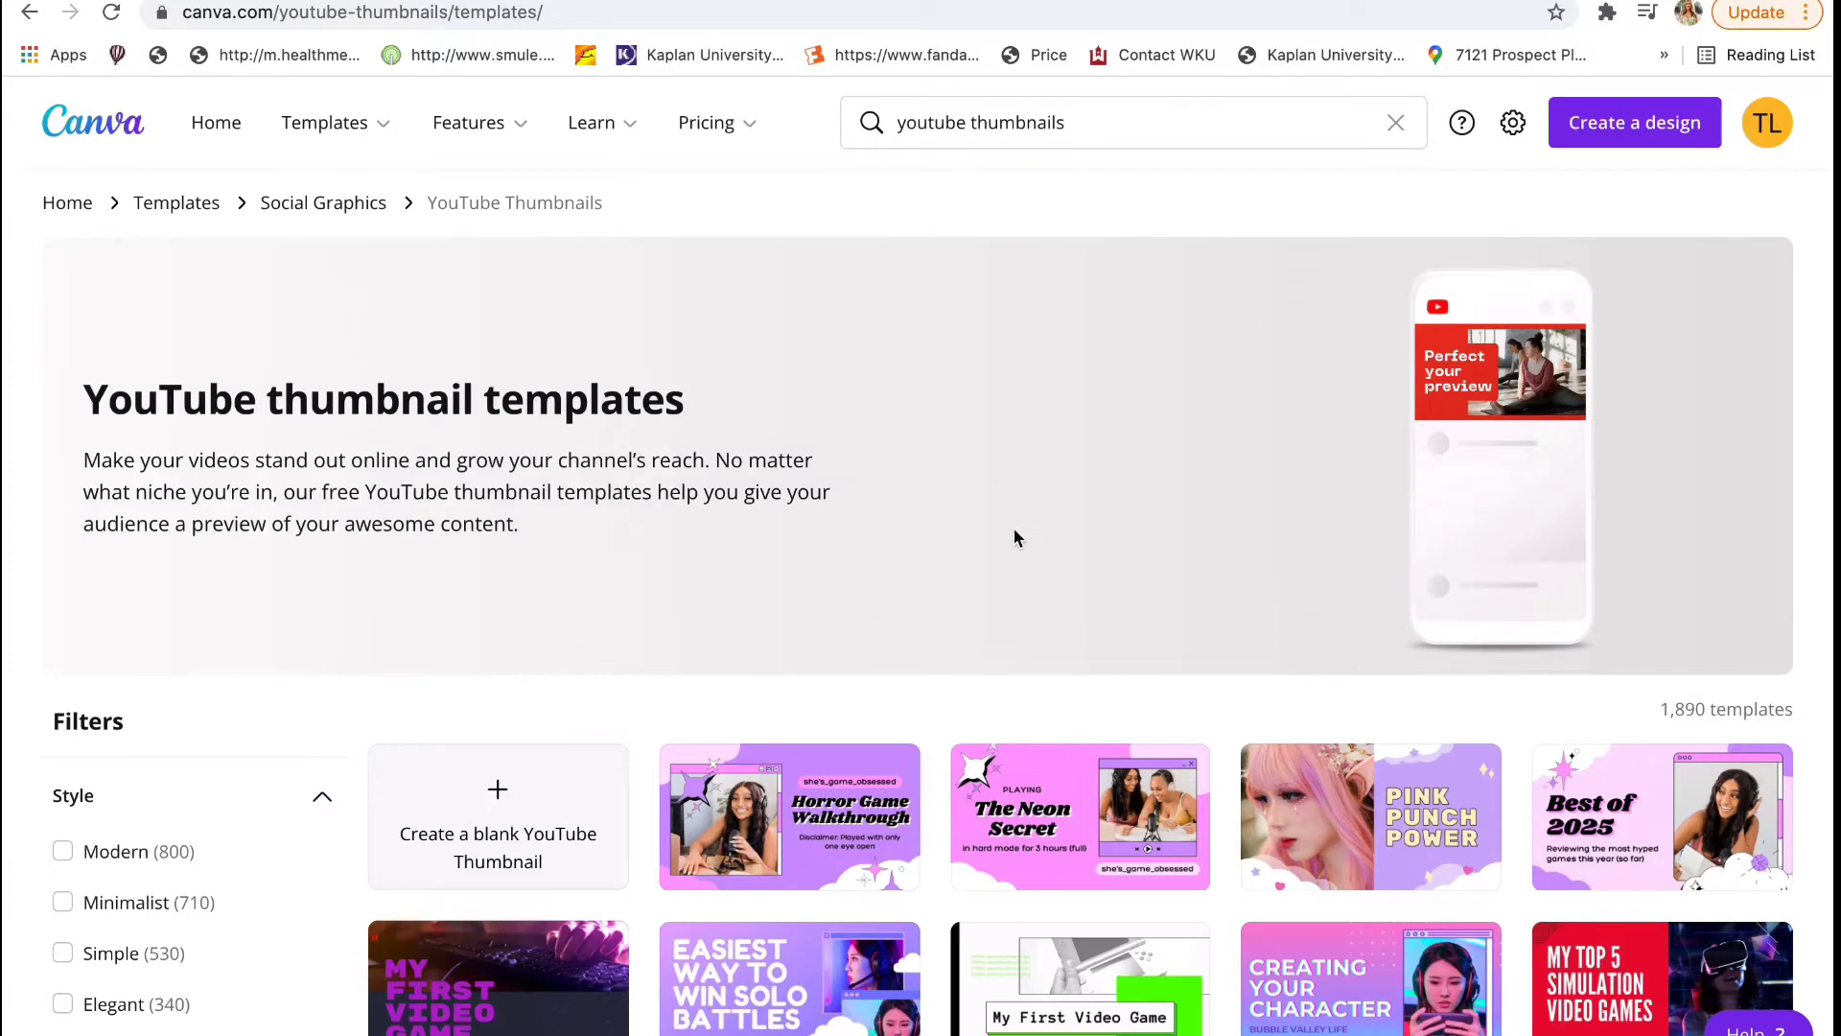
scroll(1014, 530, down, 3)
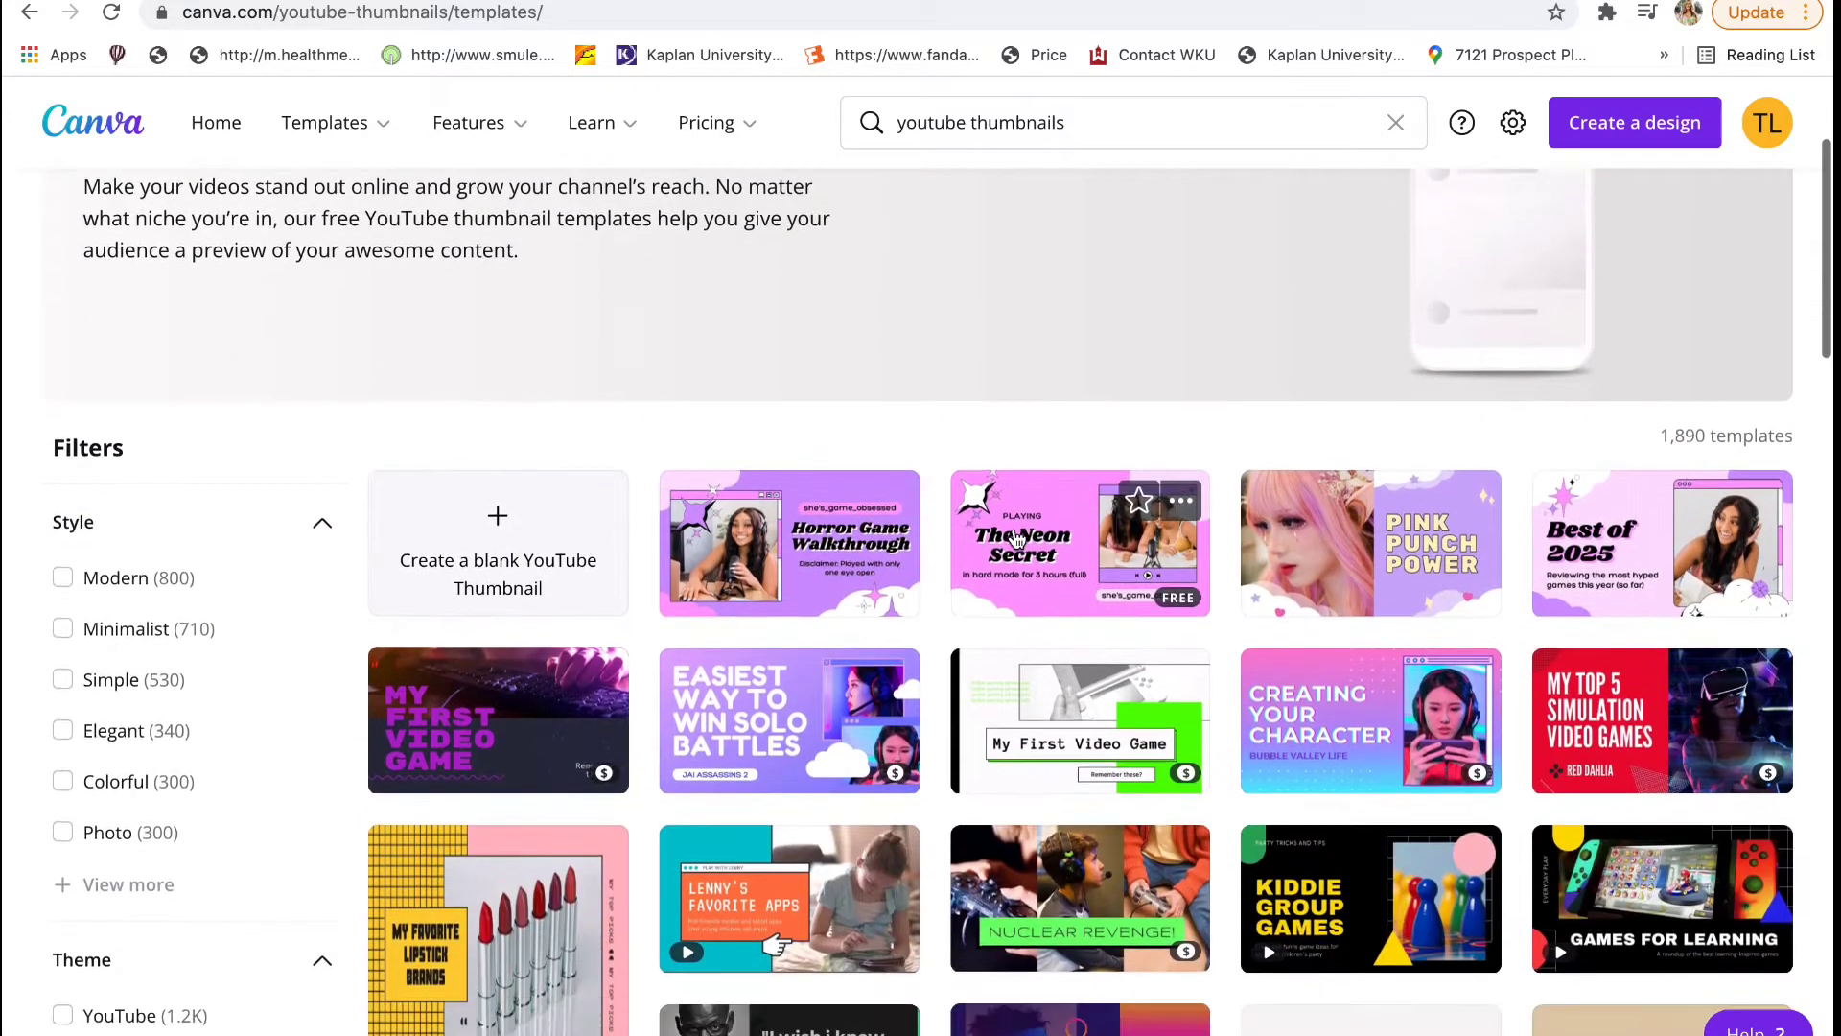
scroll(1014, 530, down, 5)
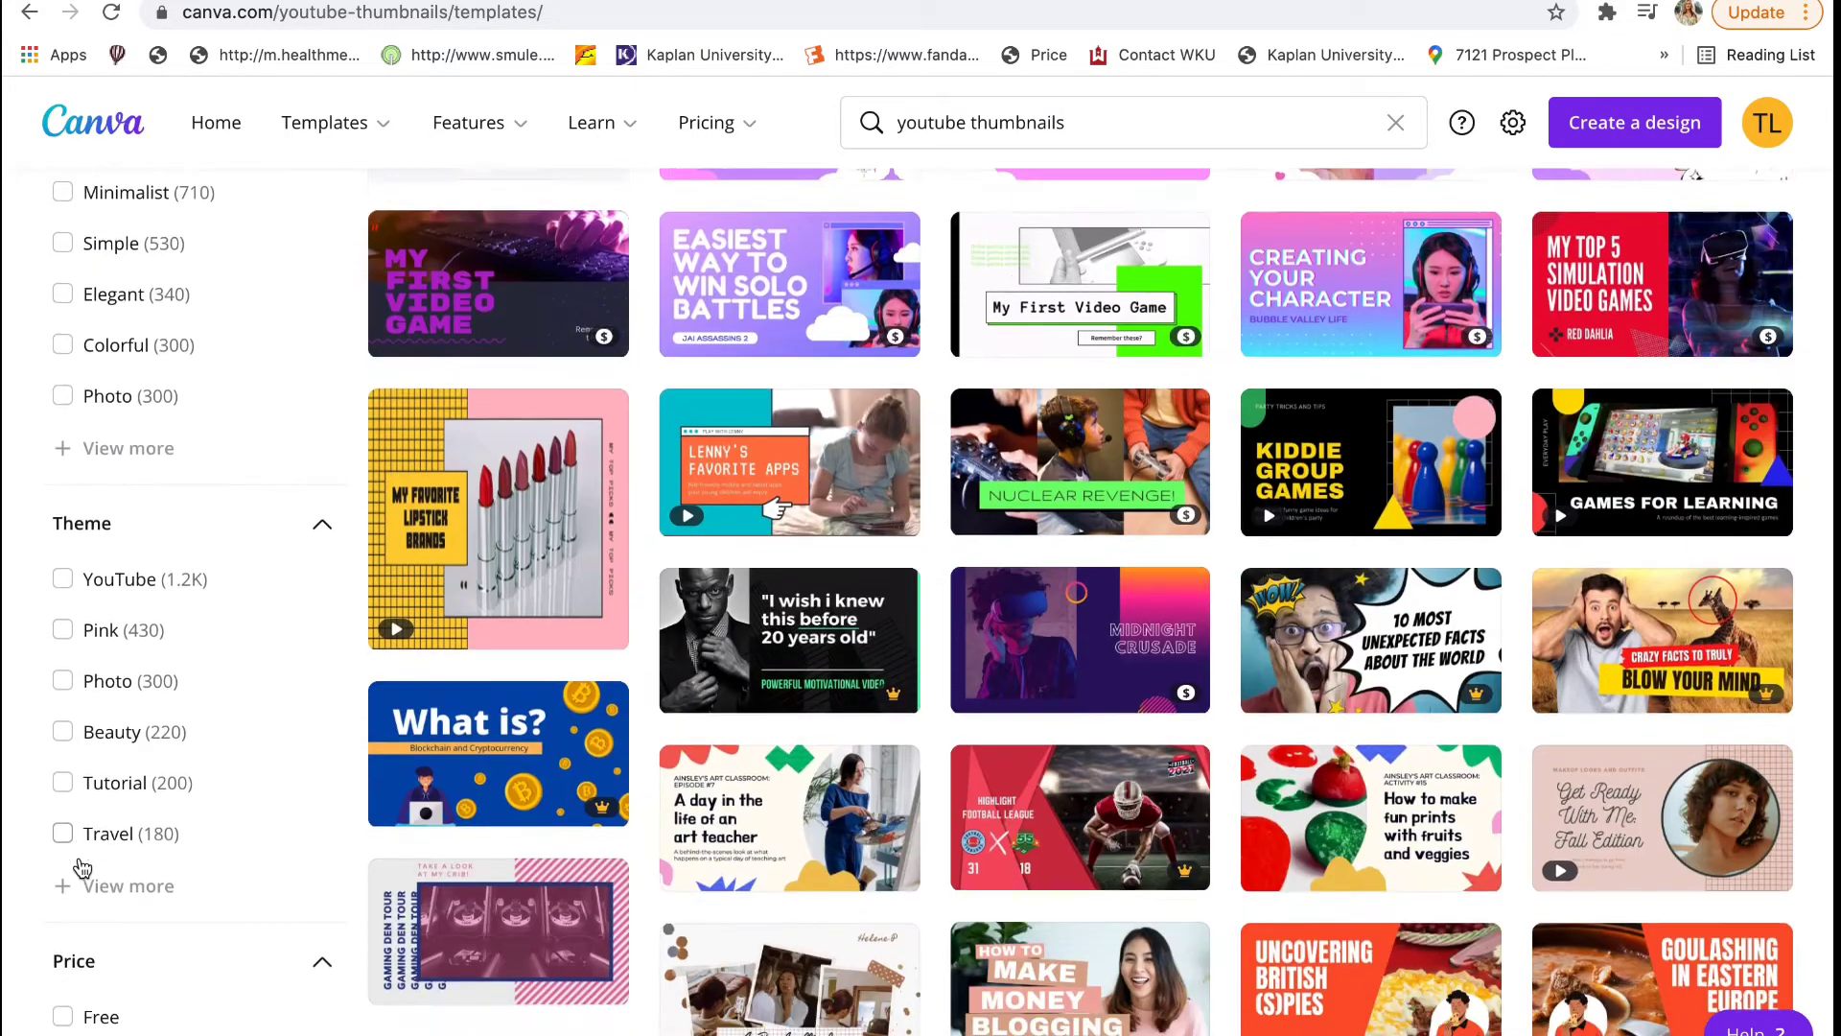
scroll(82, 868, down, 3)
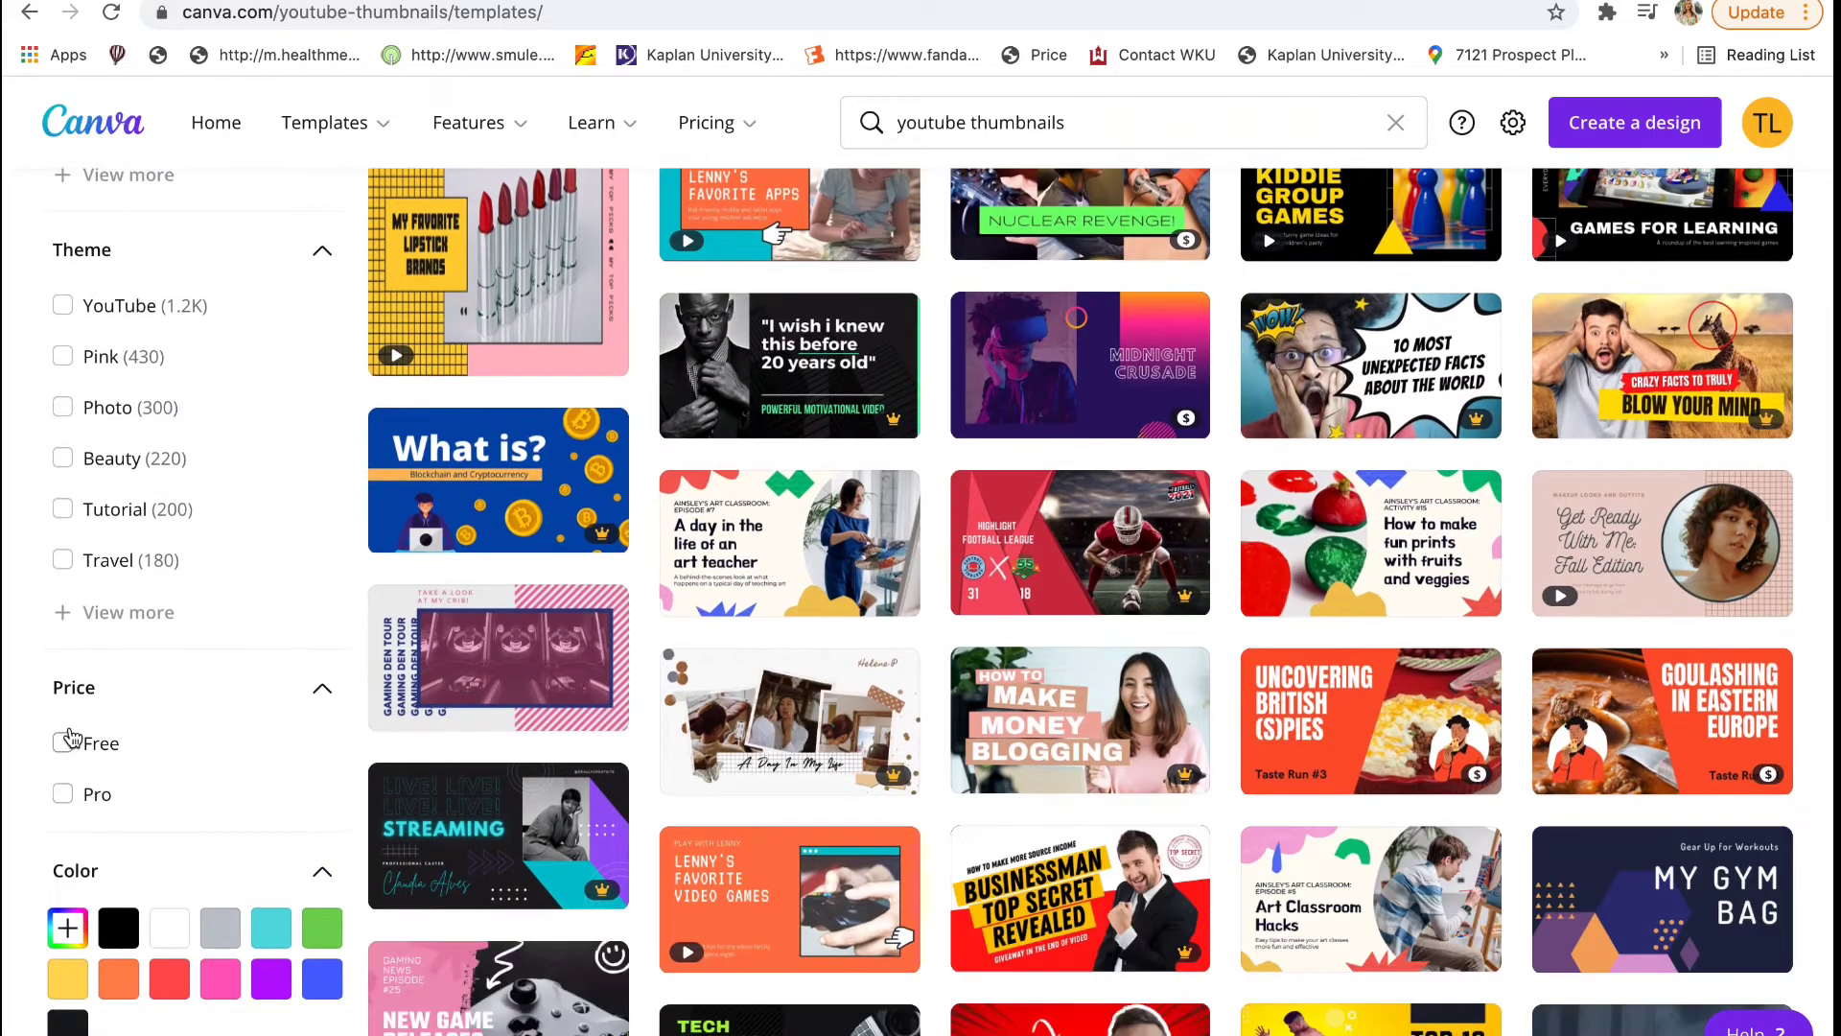
- Apply the Free price filter, browse the results, then remove it again
click(62, 746)
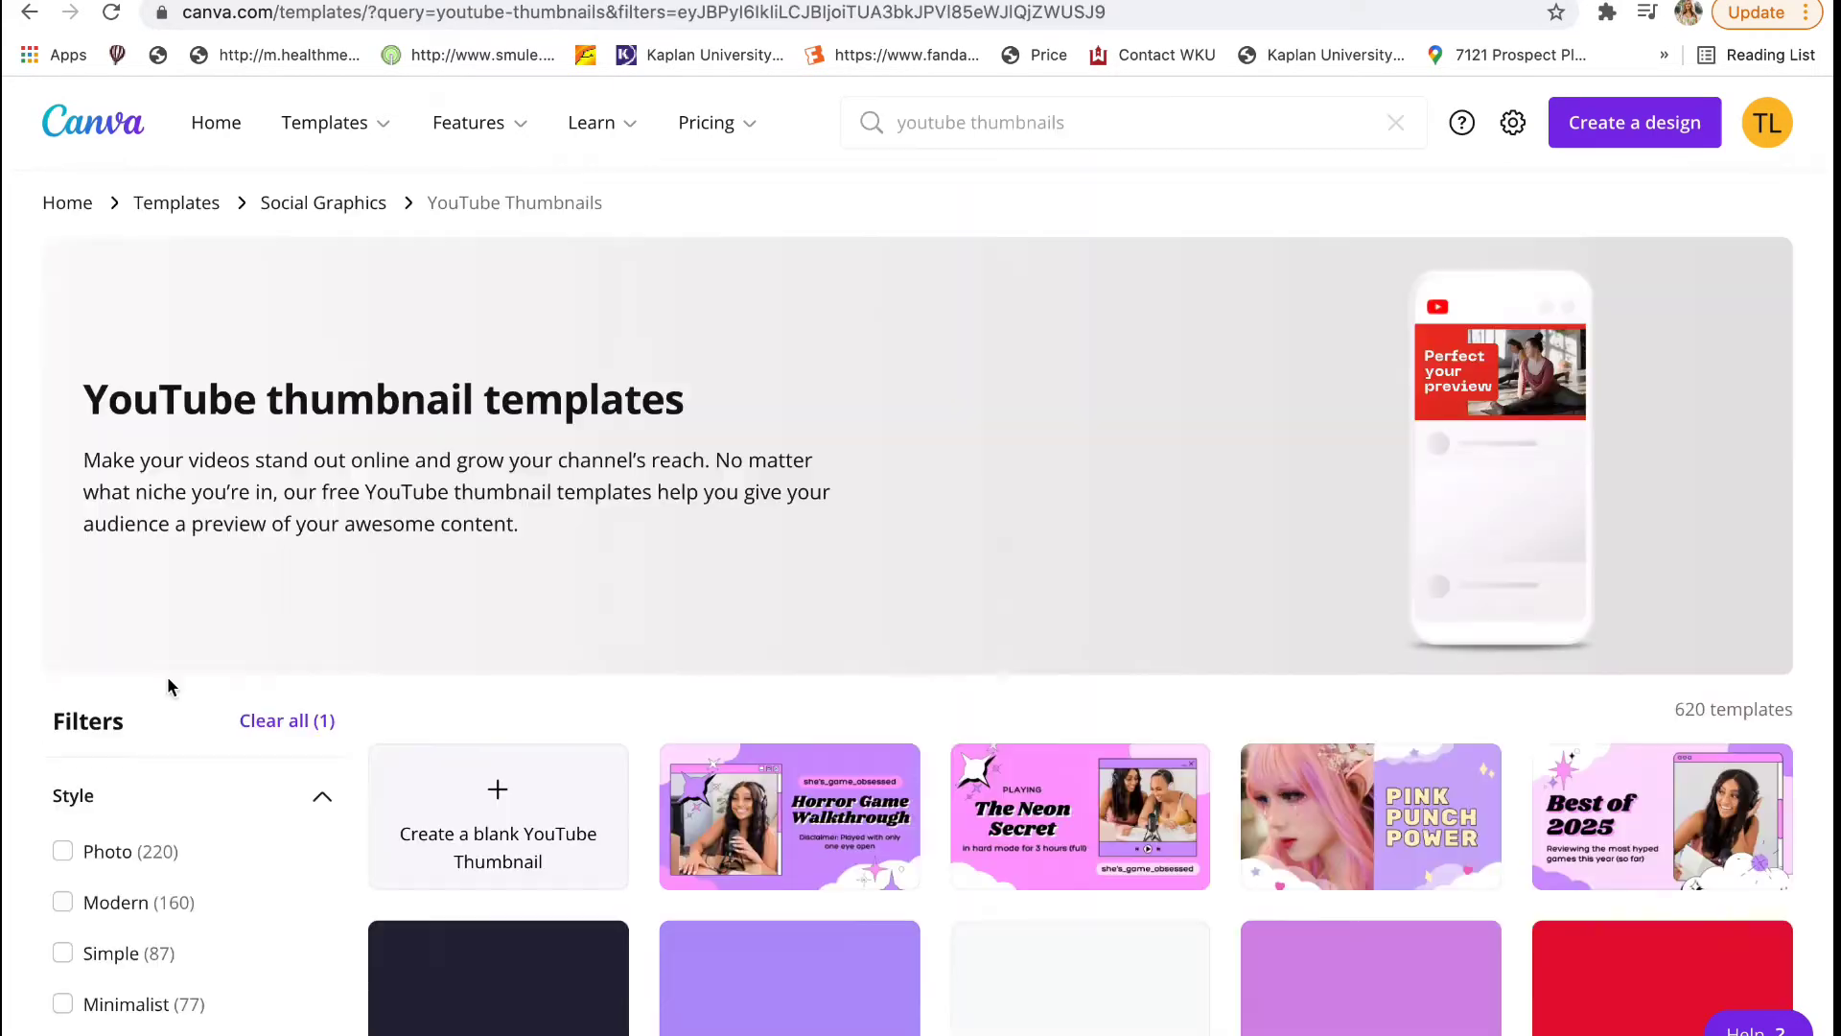
scroll(830, 498, down, 5)
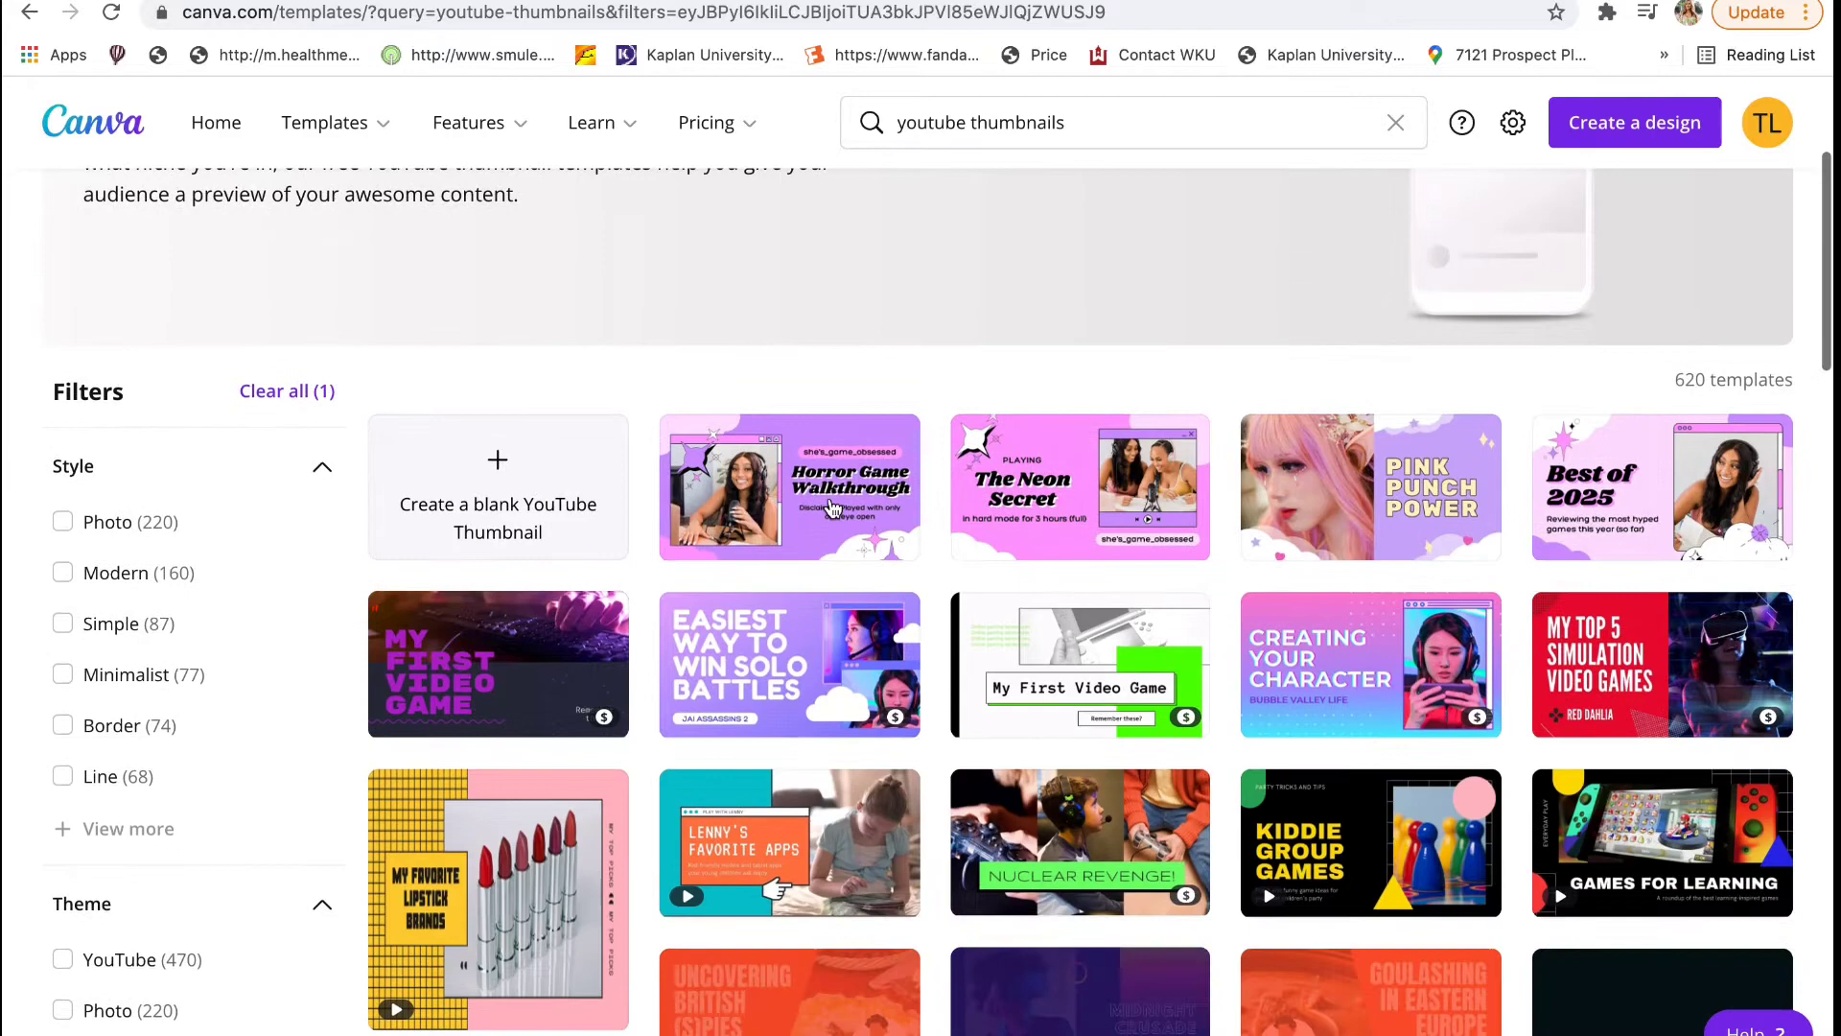
scroll(830, 506, down, 5)
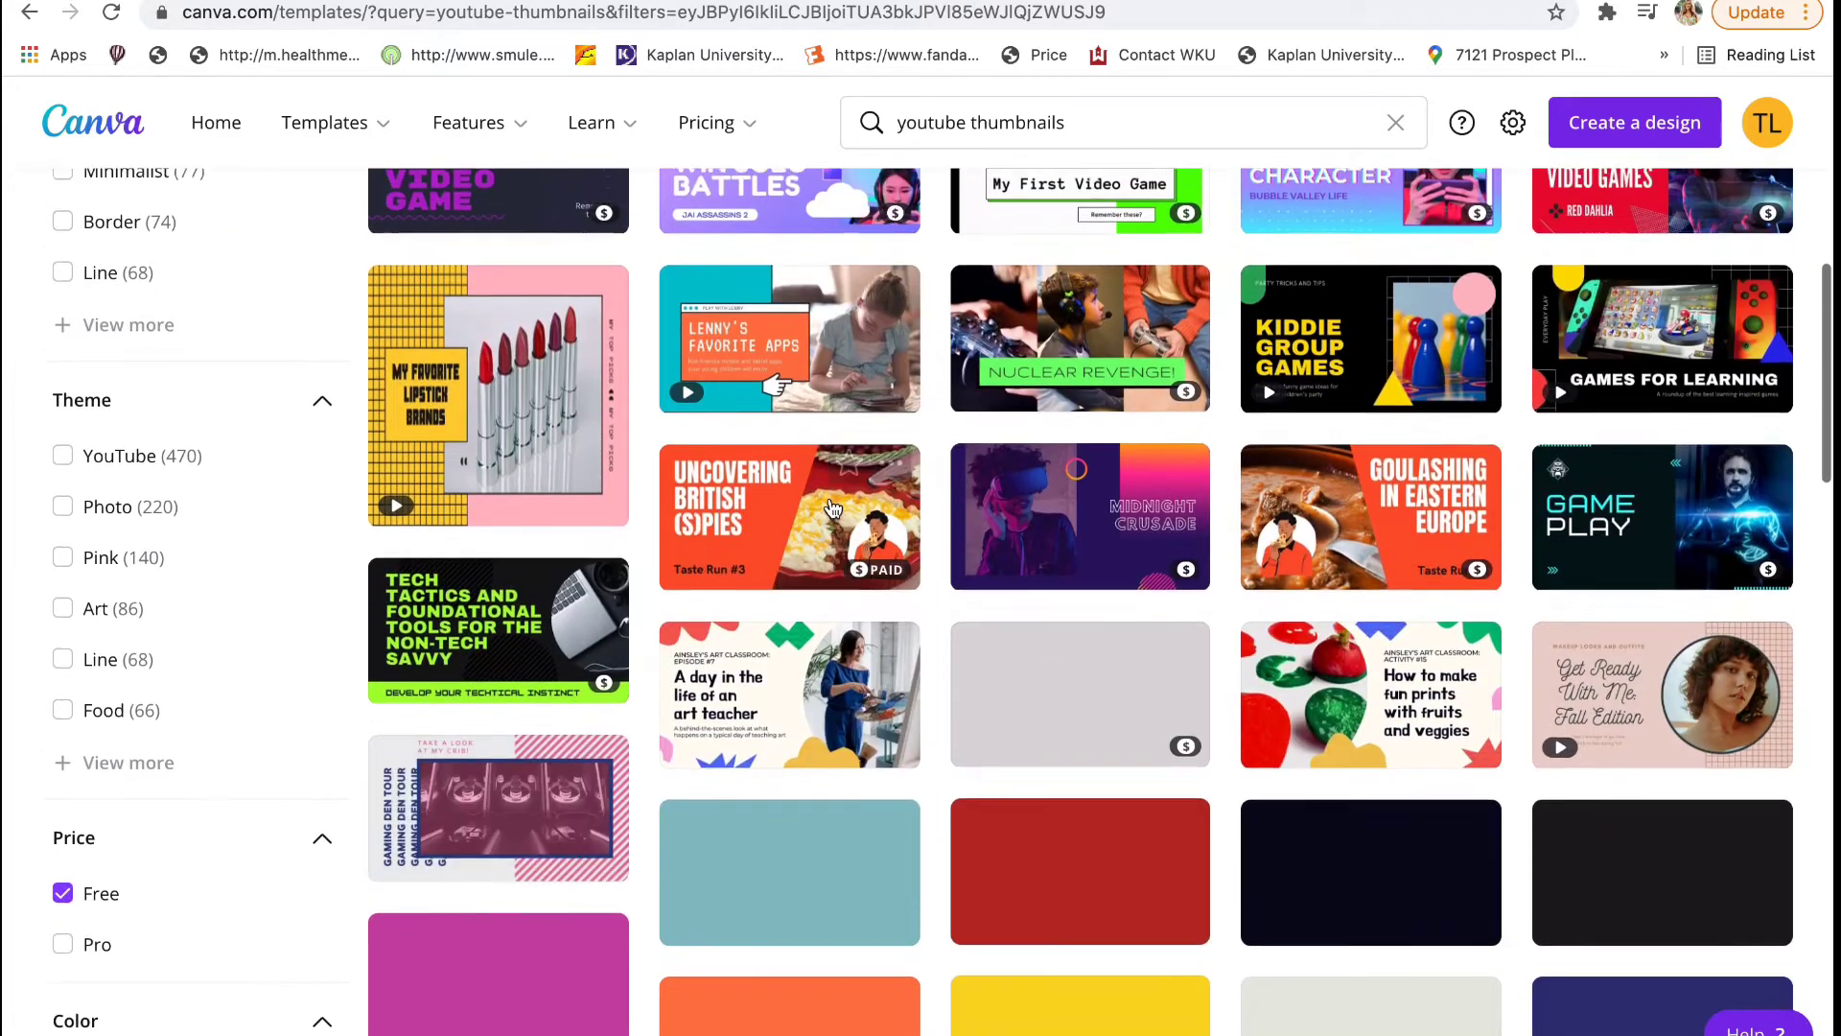
scroll(832, 509, up, 2)
scroll(832, 508, up, 2)
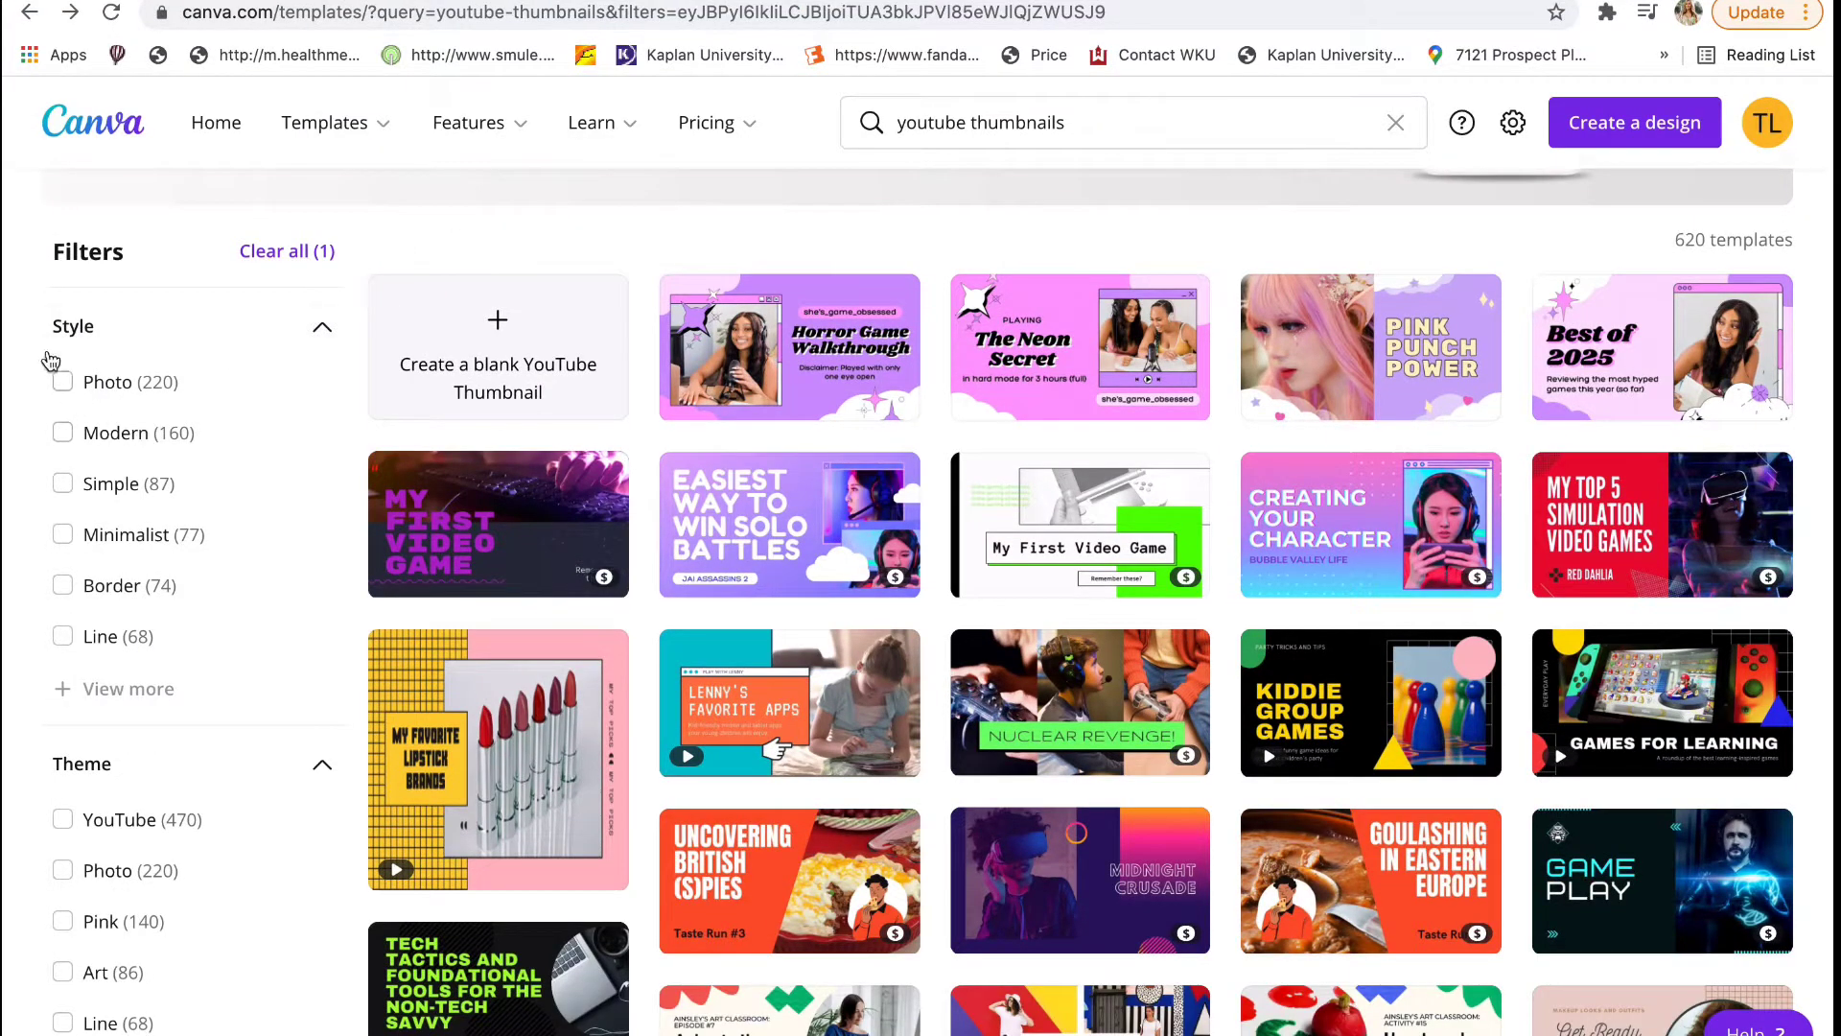
scroll(204, 903, down, 4)
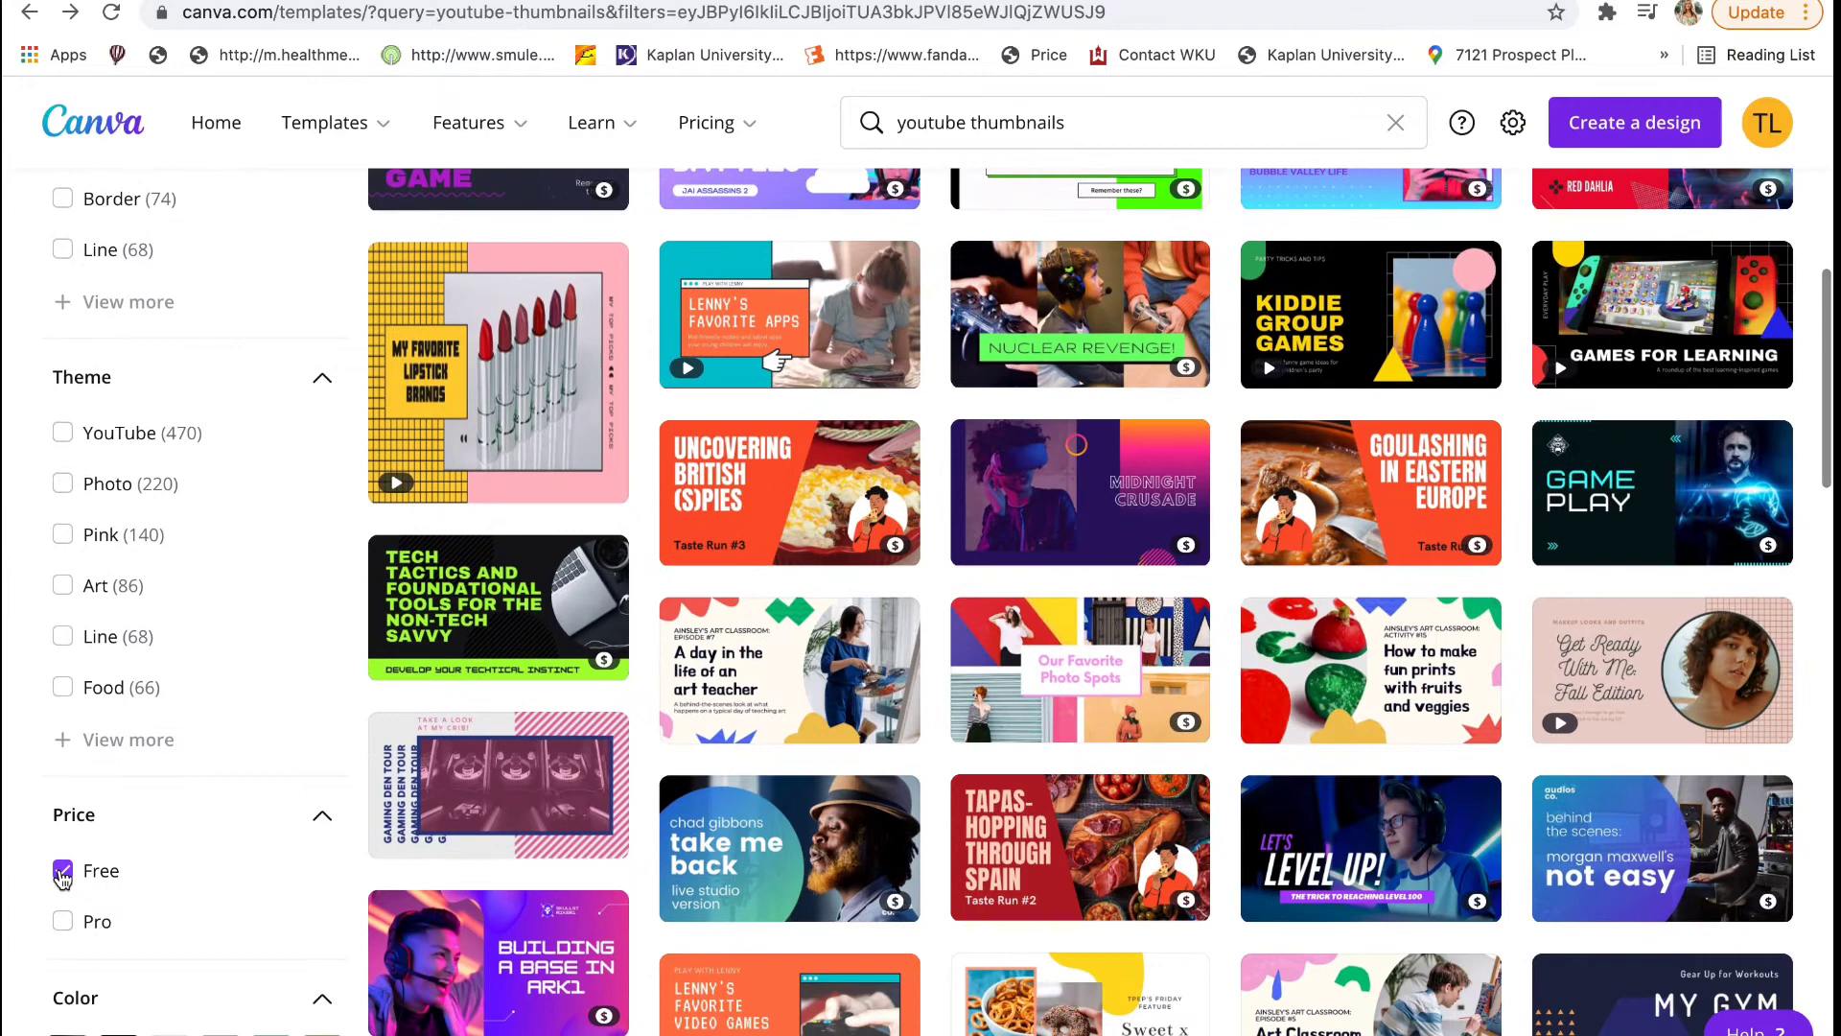
click(62, 871)
- Filter to the Modern style plus one theme, leaving 101 templates
scroll(211, 567, down, 3)
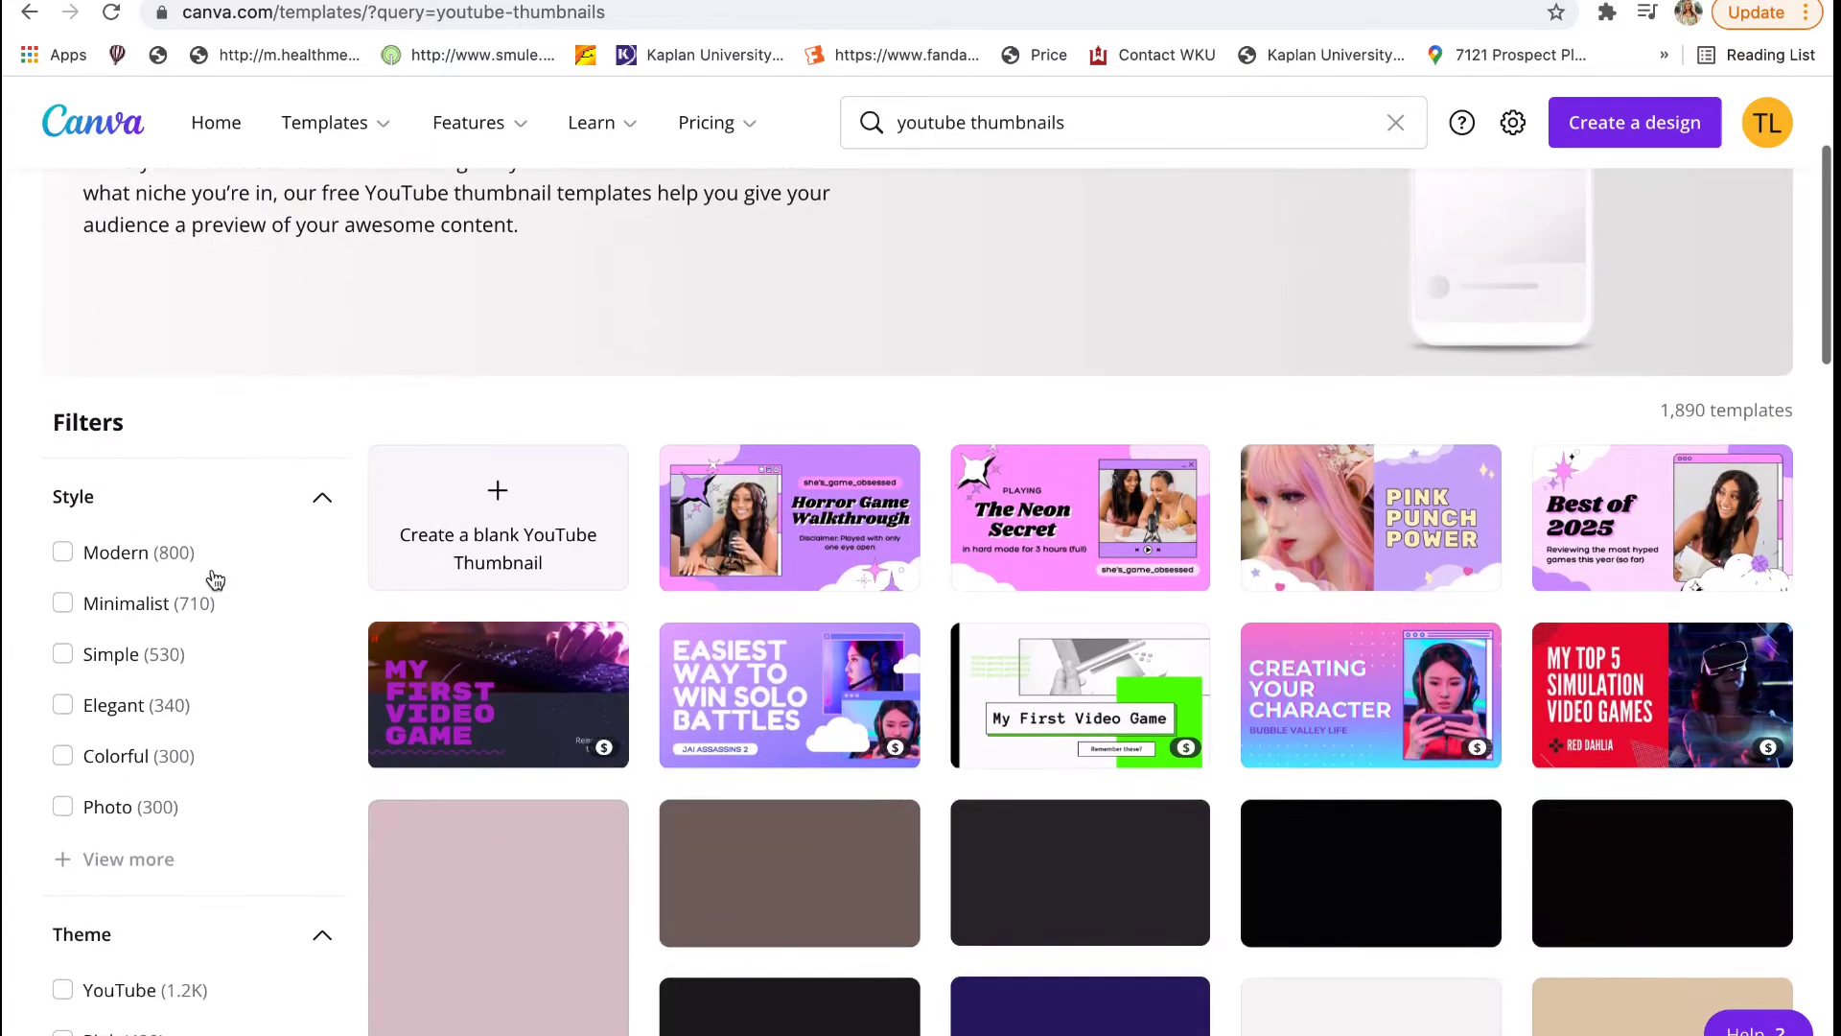
scroll(215, 580, down, 1)
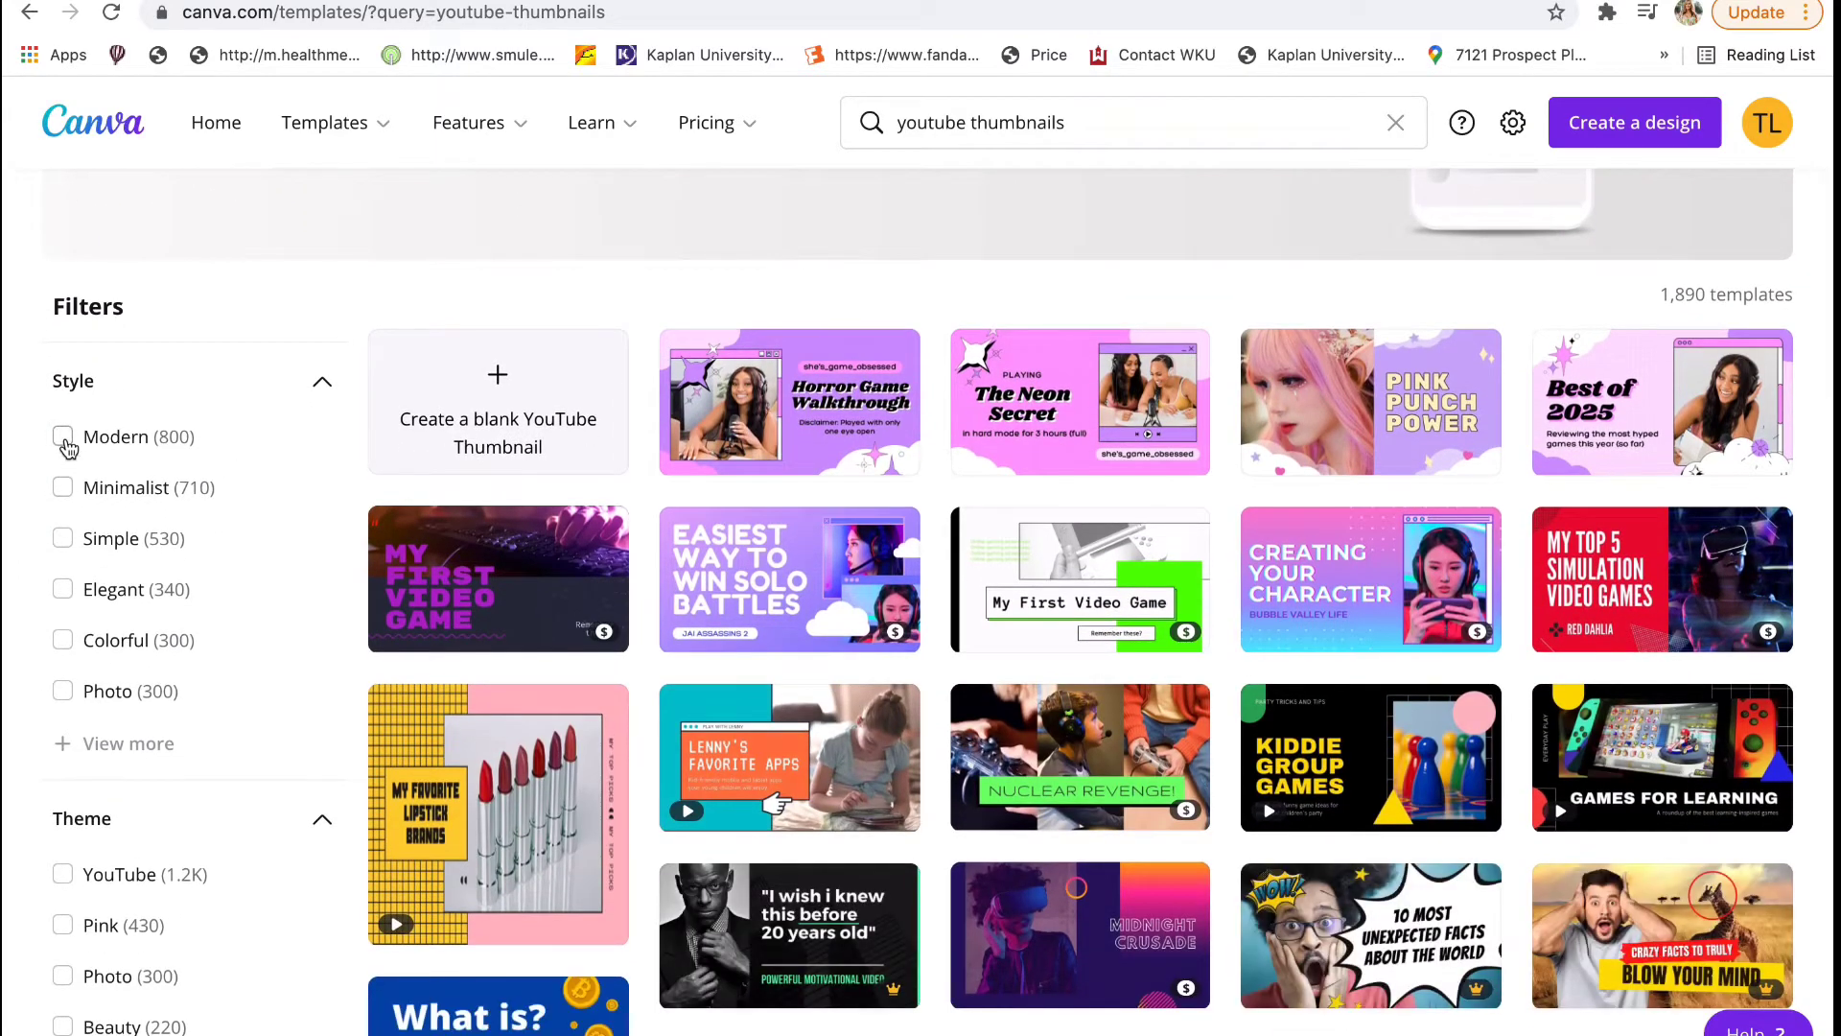
click(62, 438)
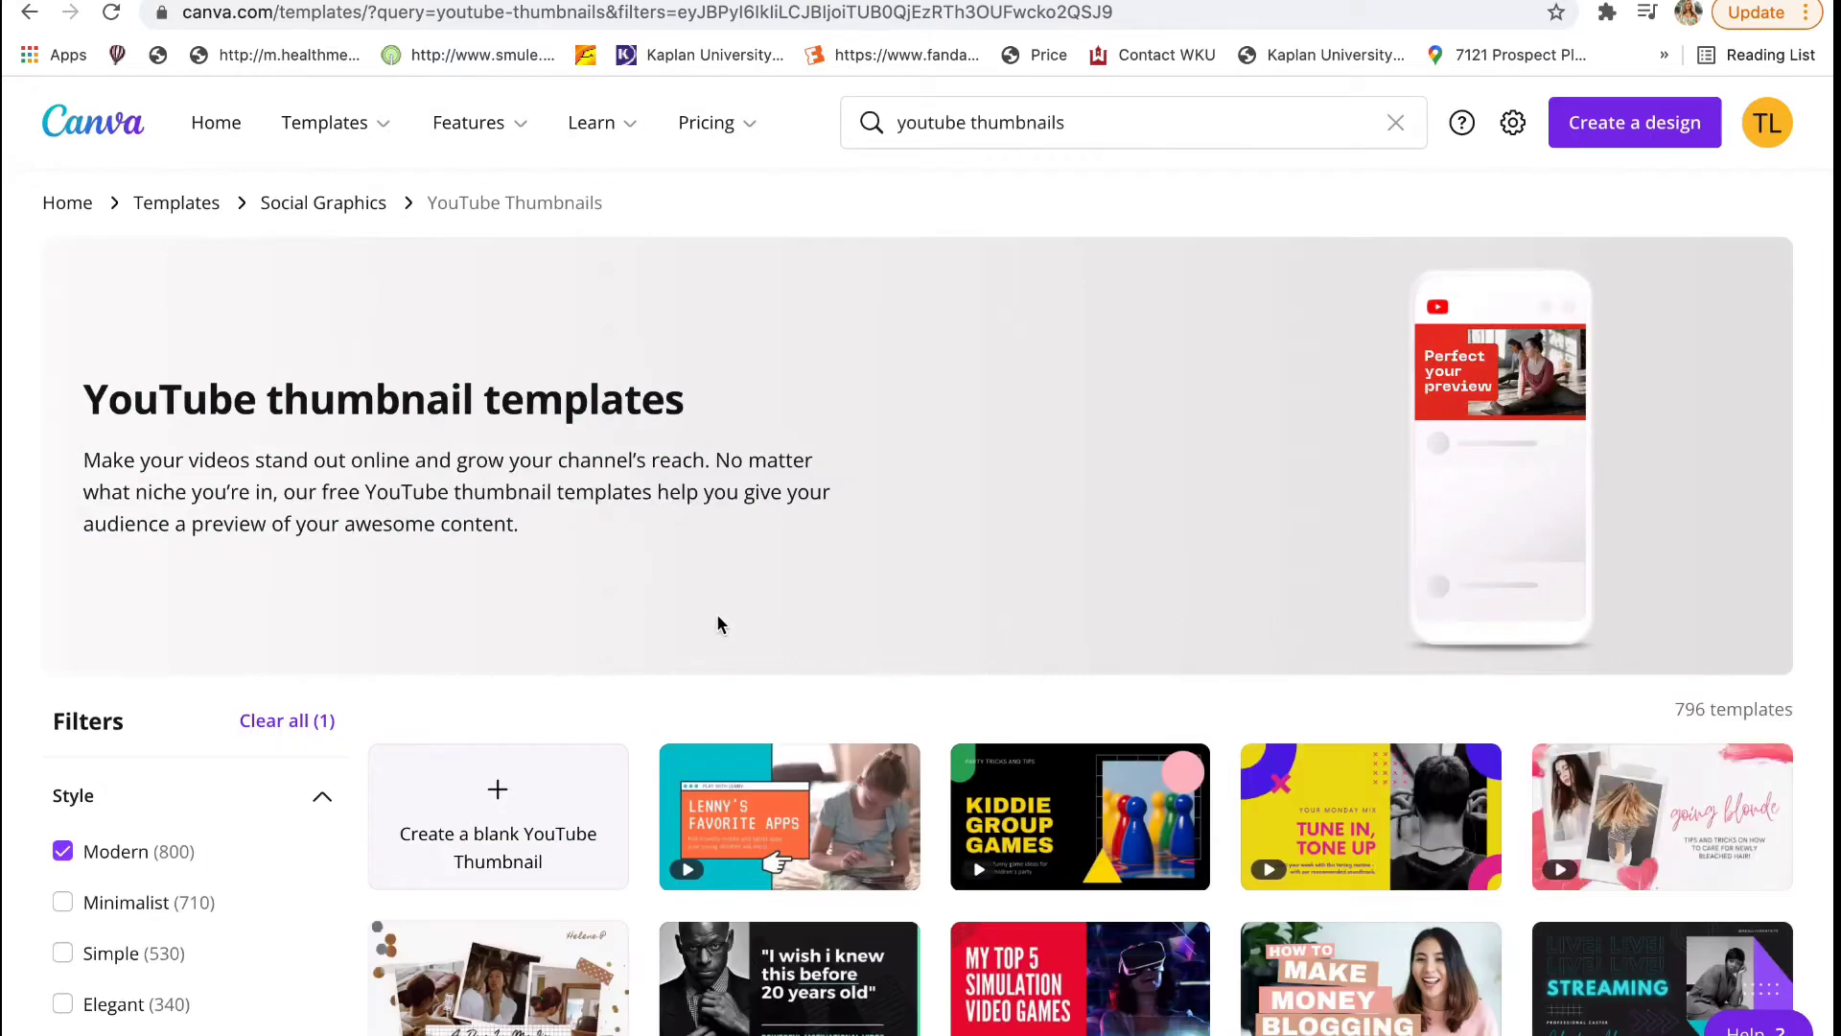
scroll(719, 625, down, 5)
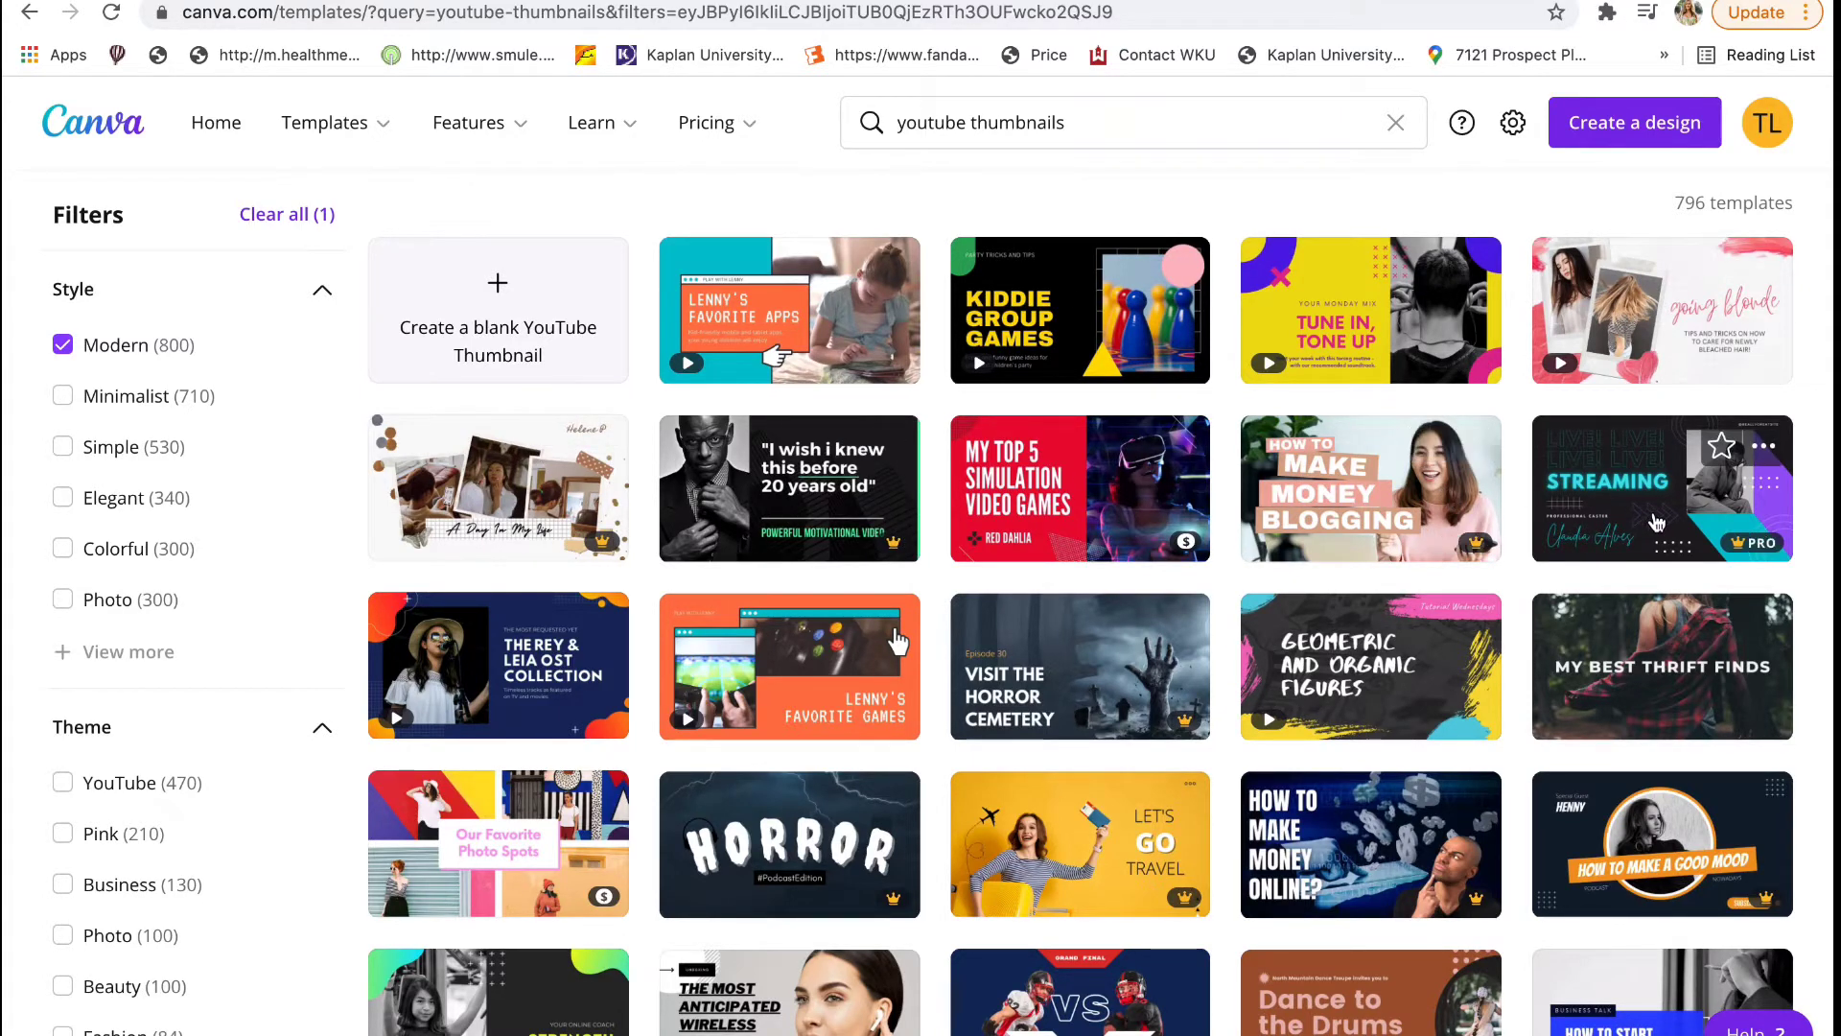
scroll(58, 652, down, 2)
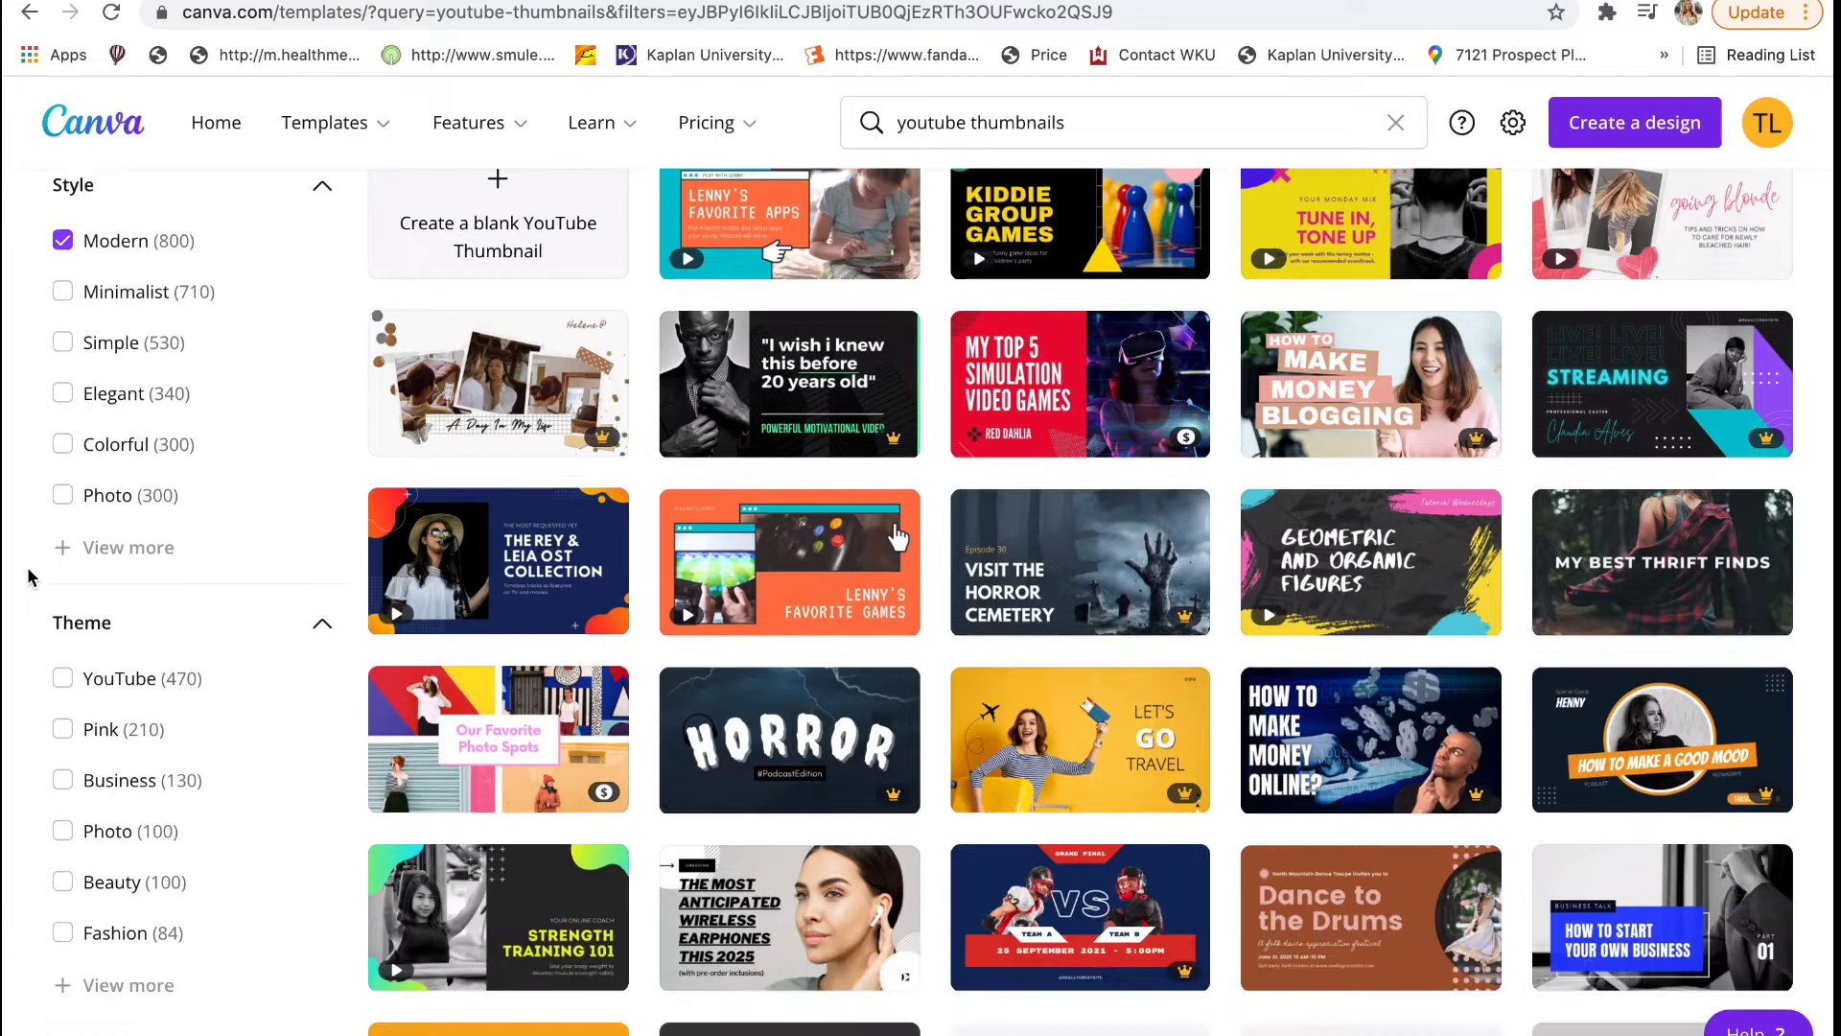
click(64, 992)
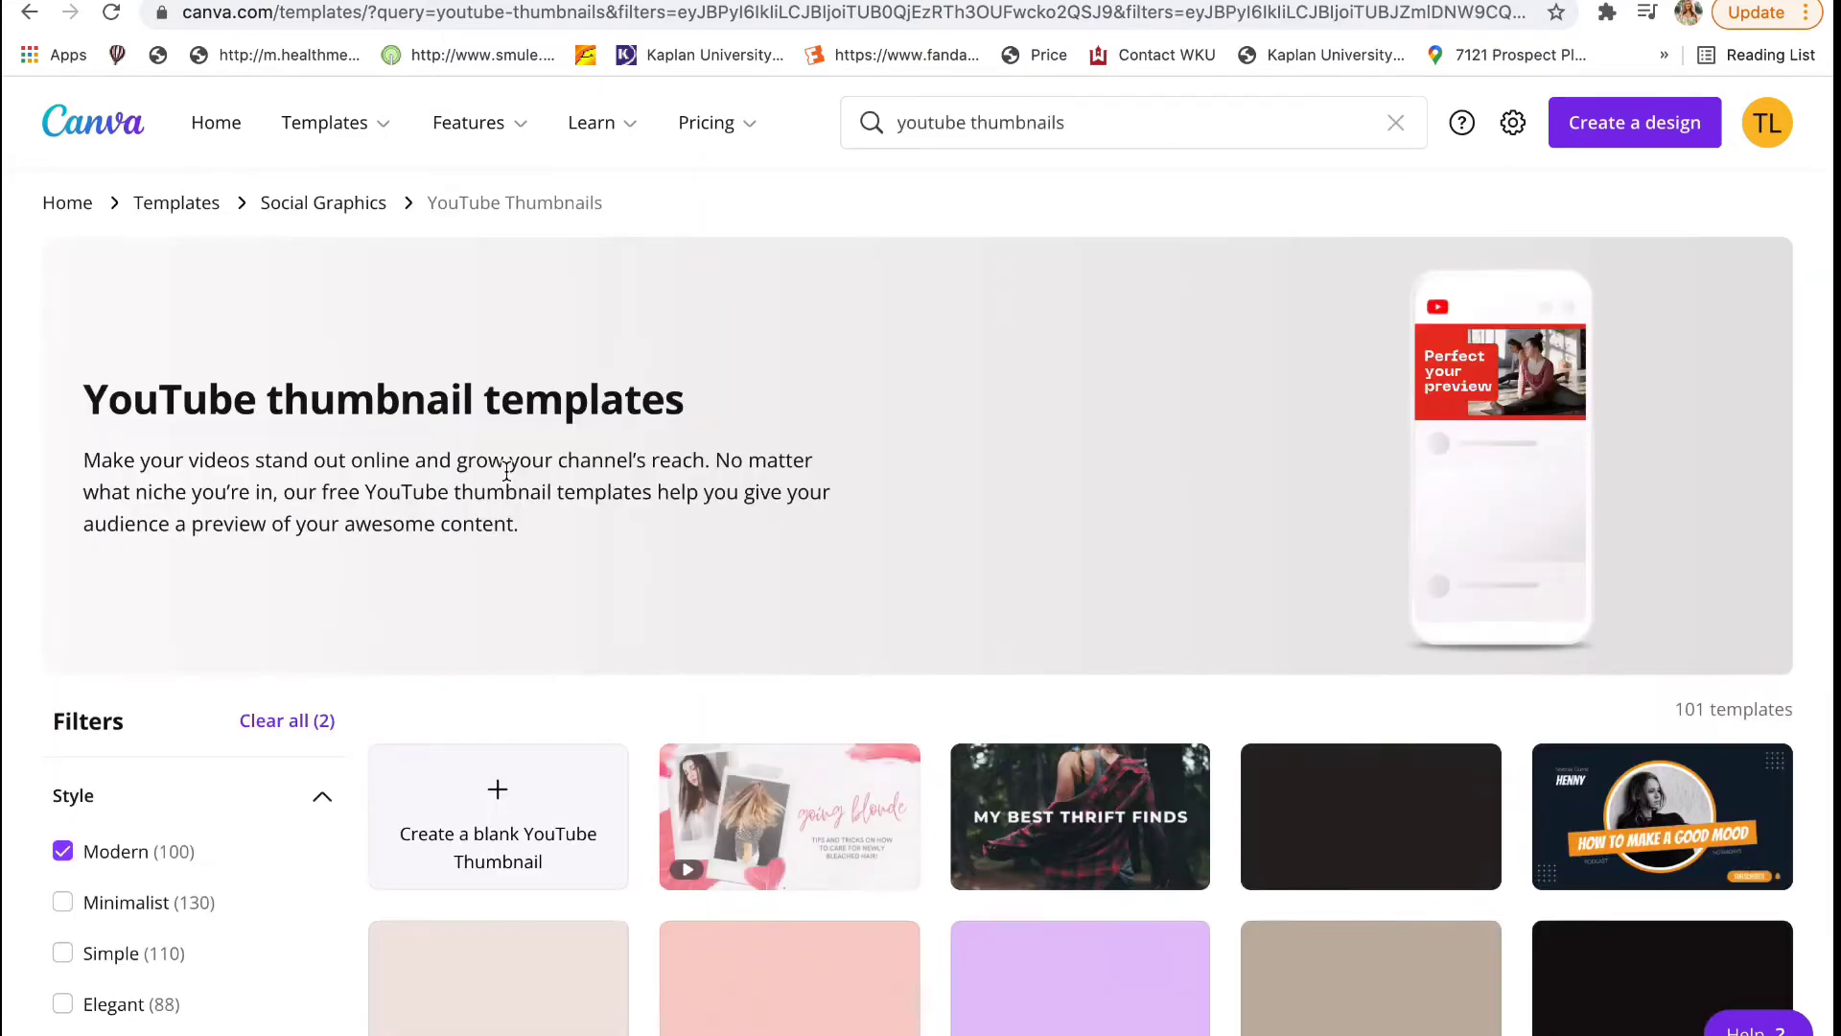
scroll(809, 649, down, 2)
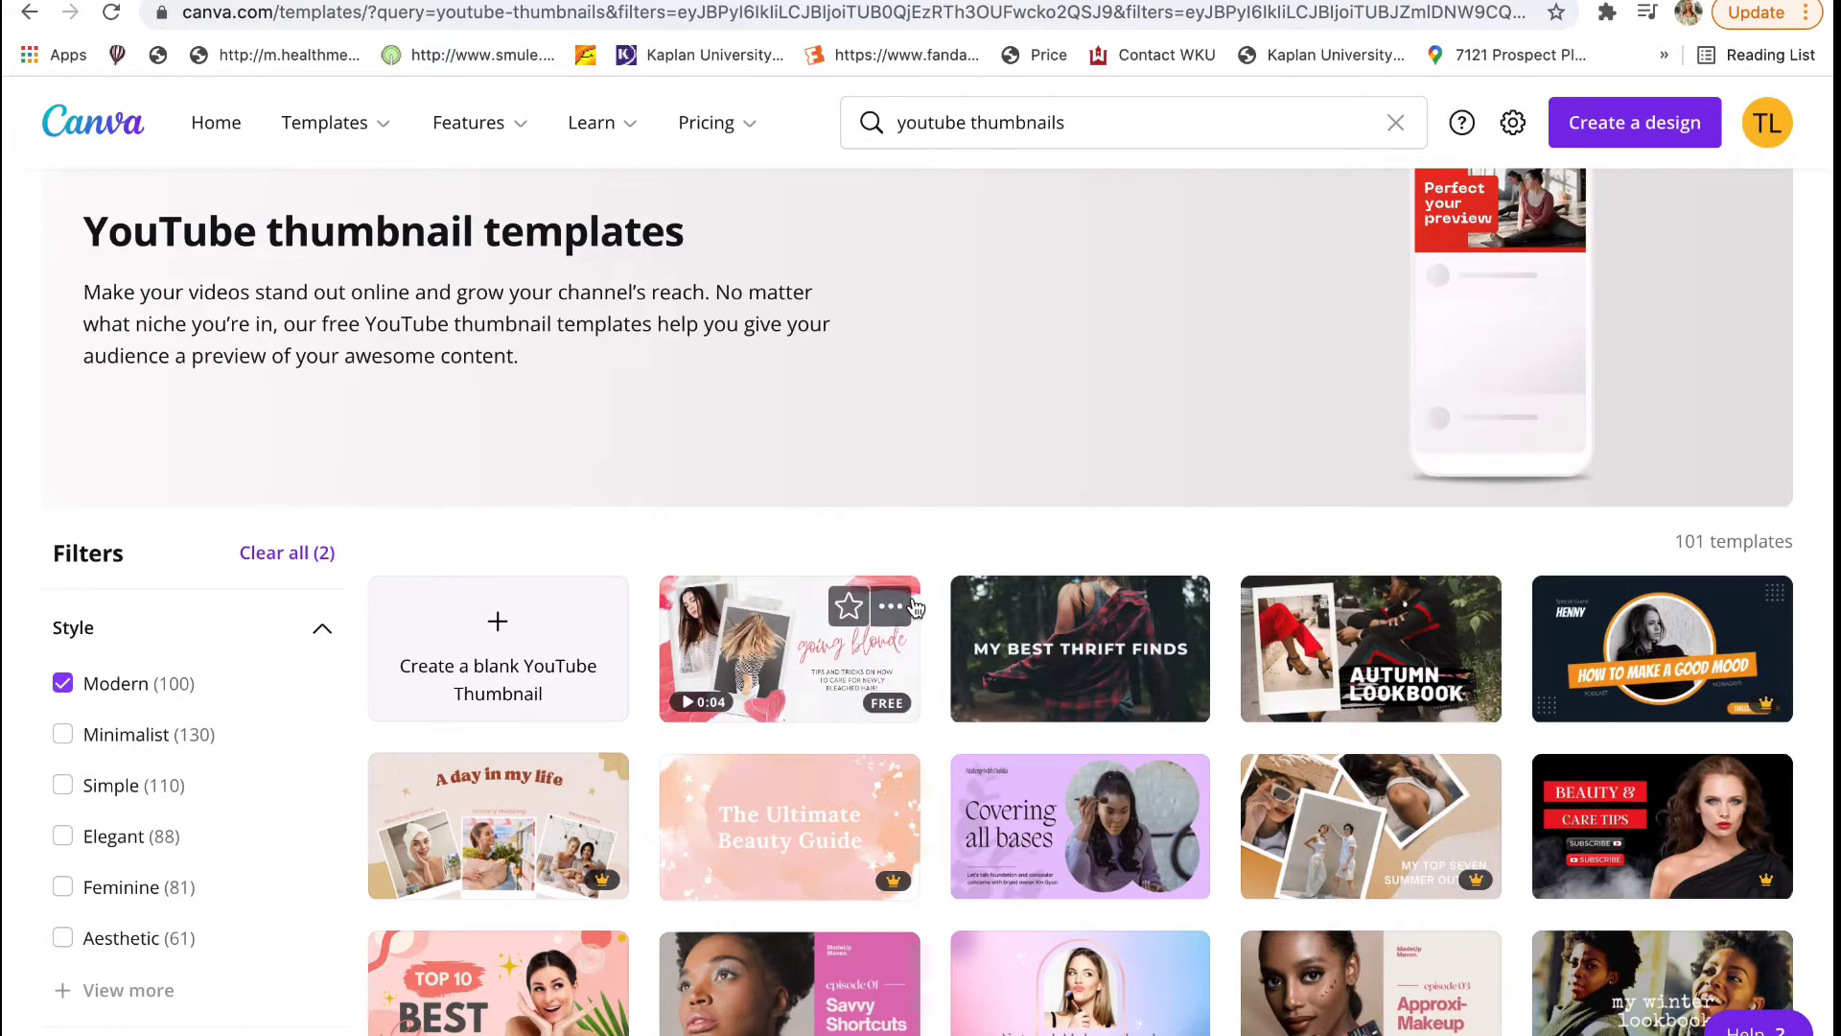
- Open the 'My Best Thrift Finds' Dark Minimal Outdoor Woman template in the editor
click(1052, 652)
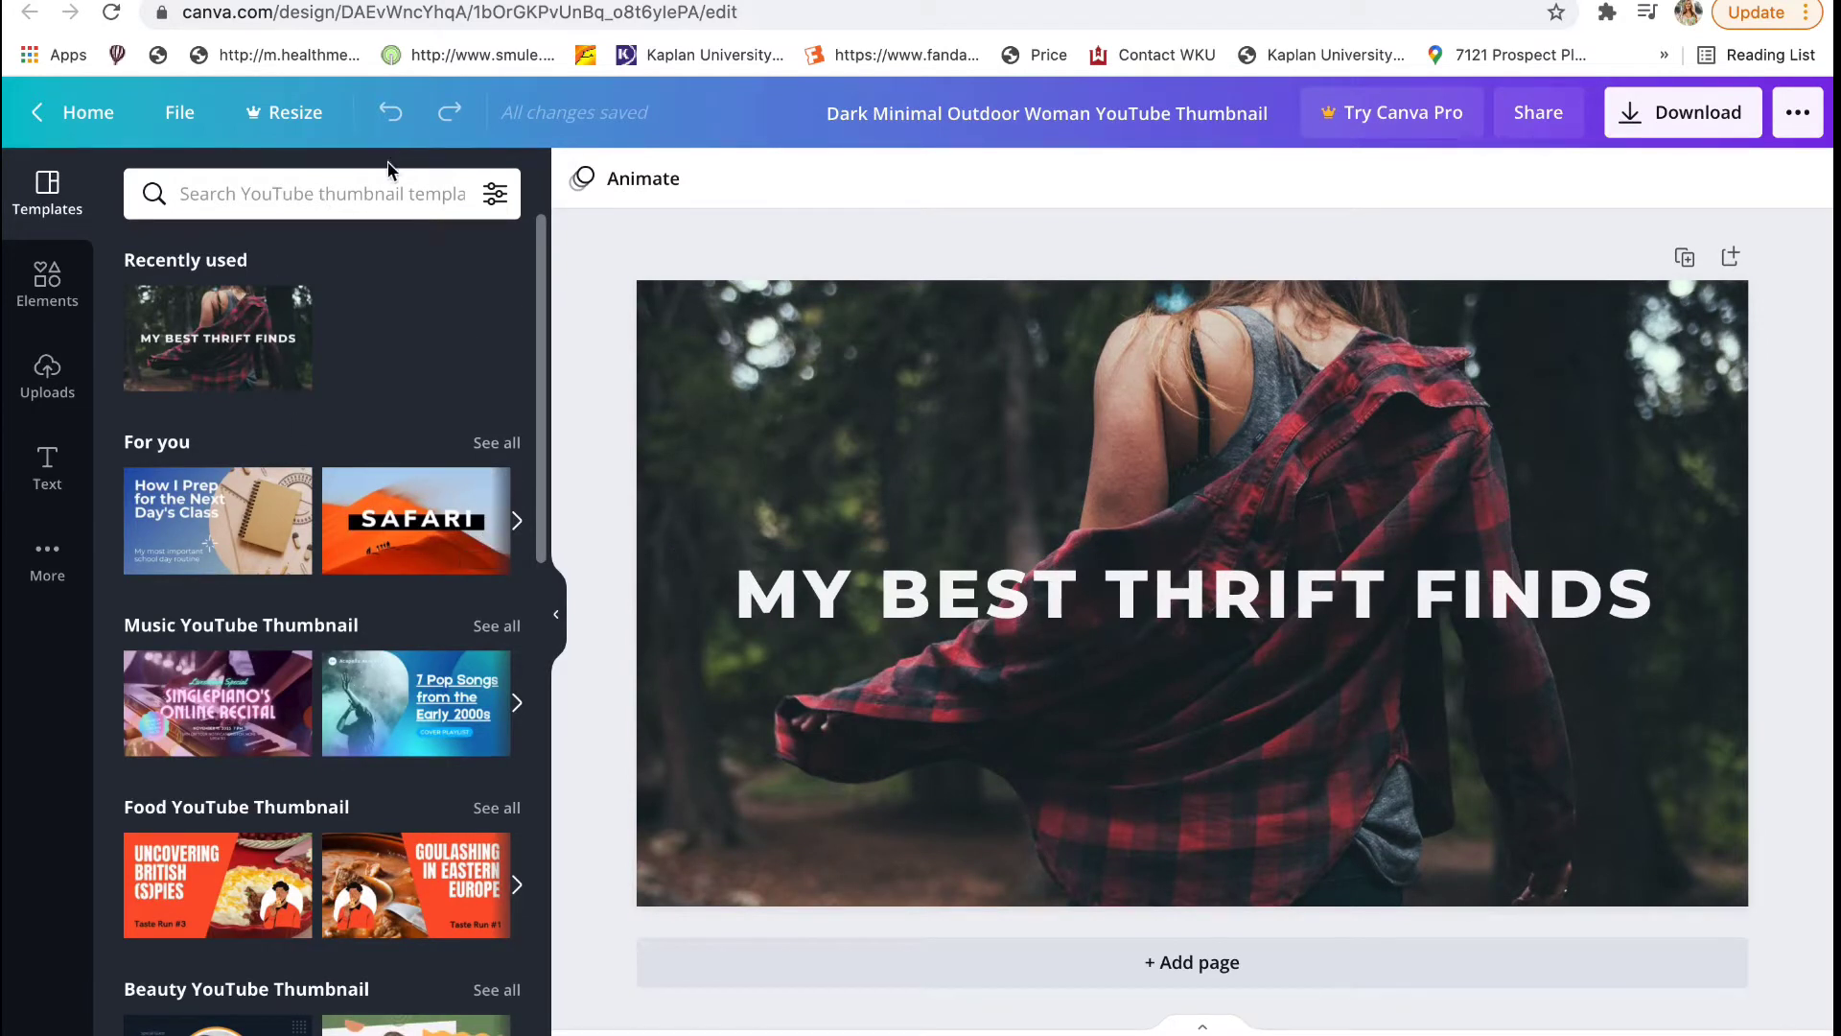
click(367, 196)
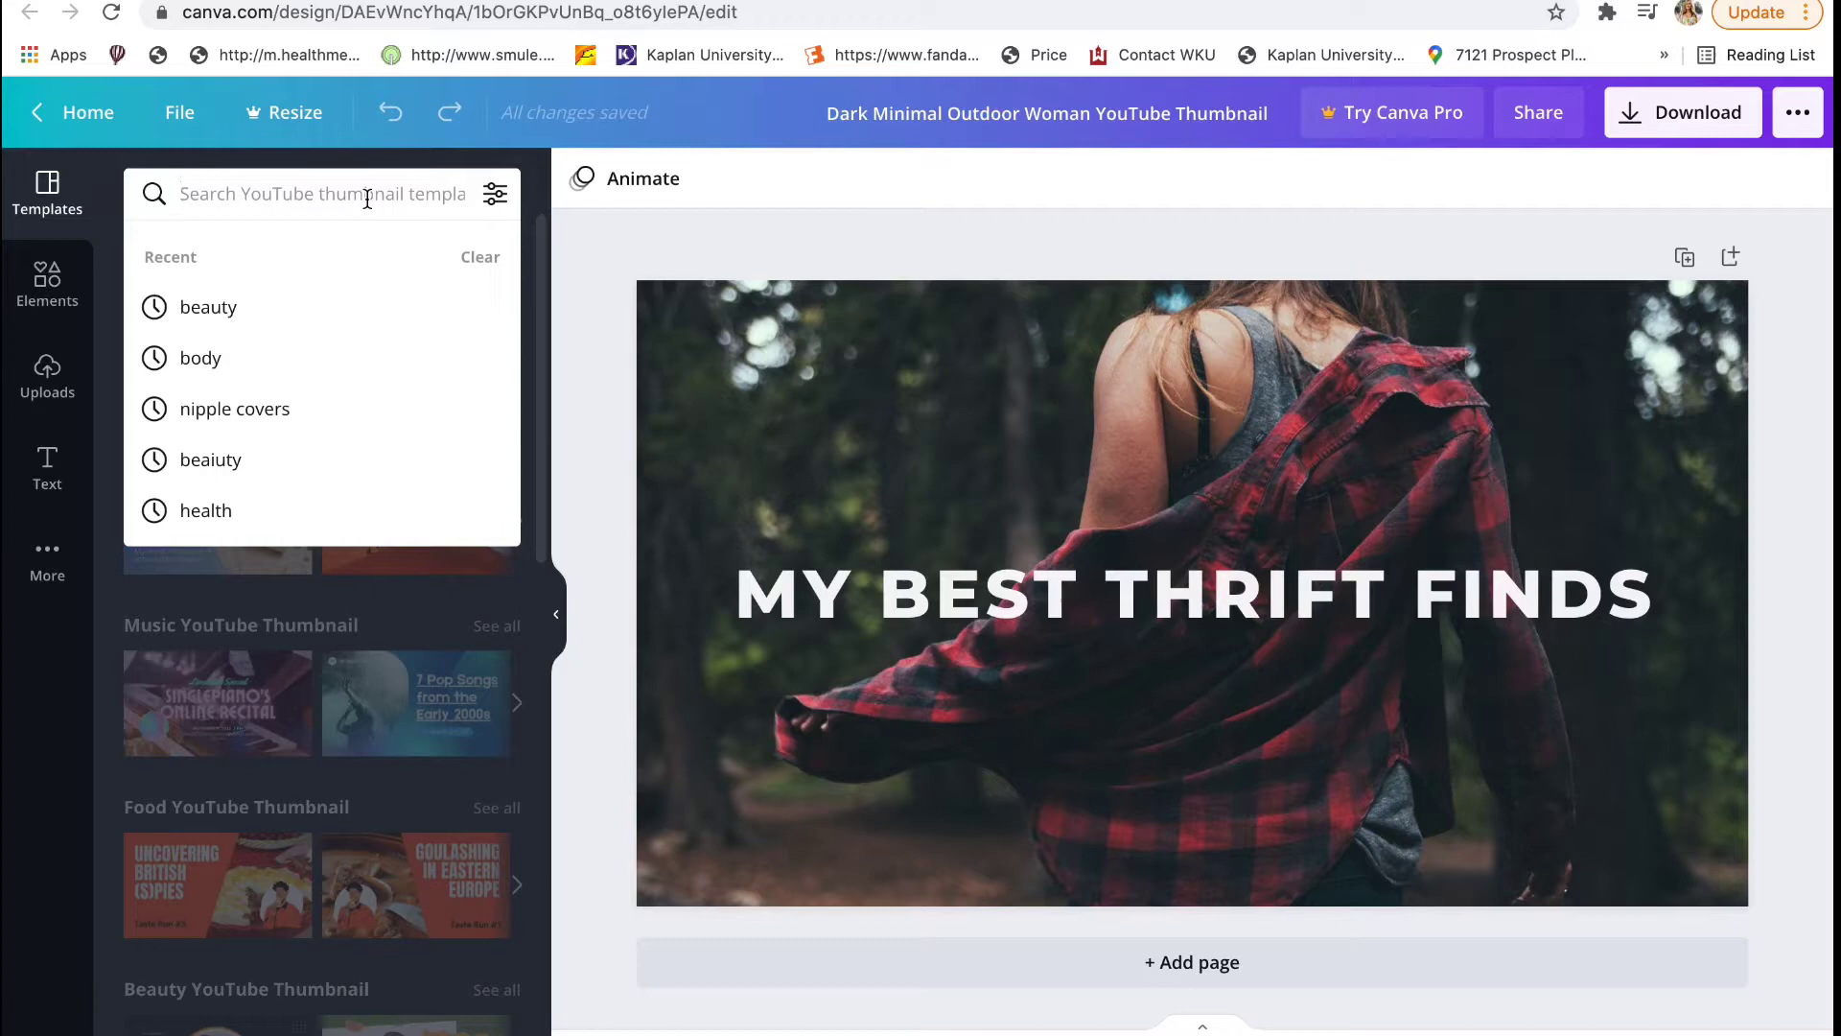
- Search Elements for 'arrow' and add the curved white arrow to the design
click(47, 283)
click(300, 197)
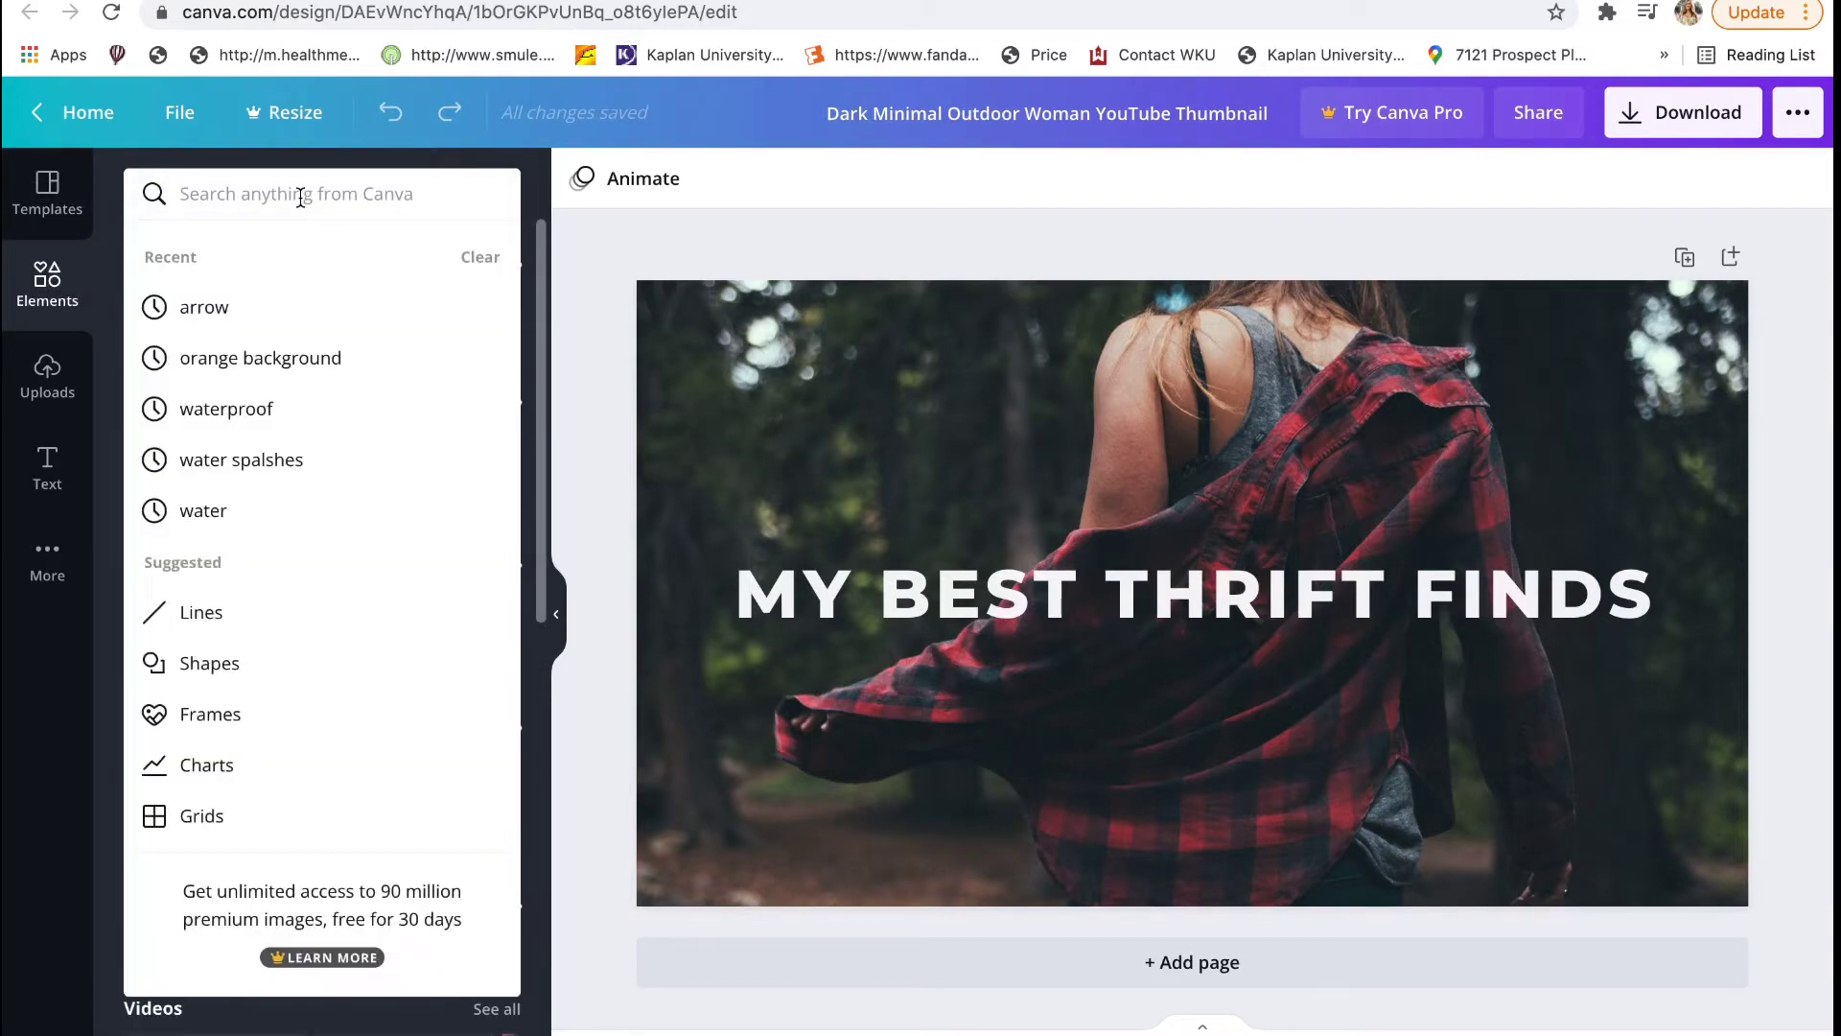
text(arrow)
key(Return)
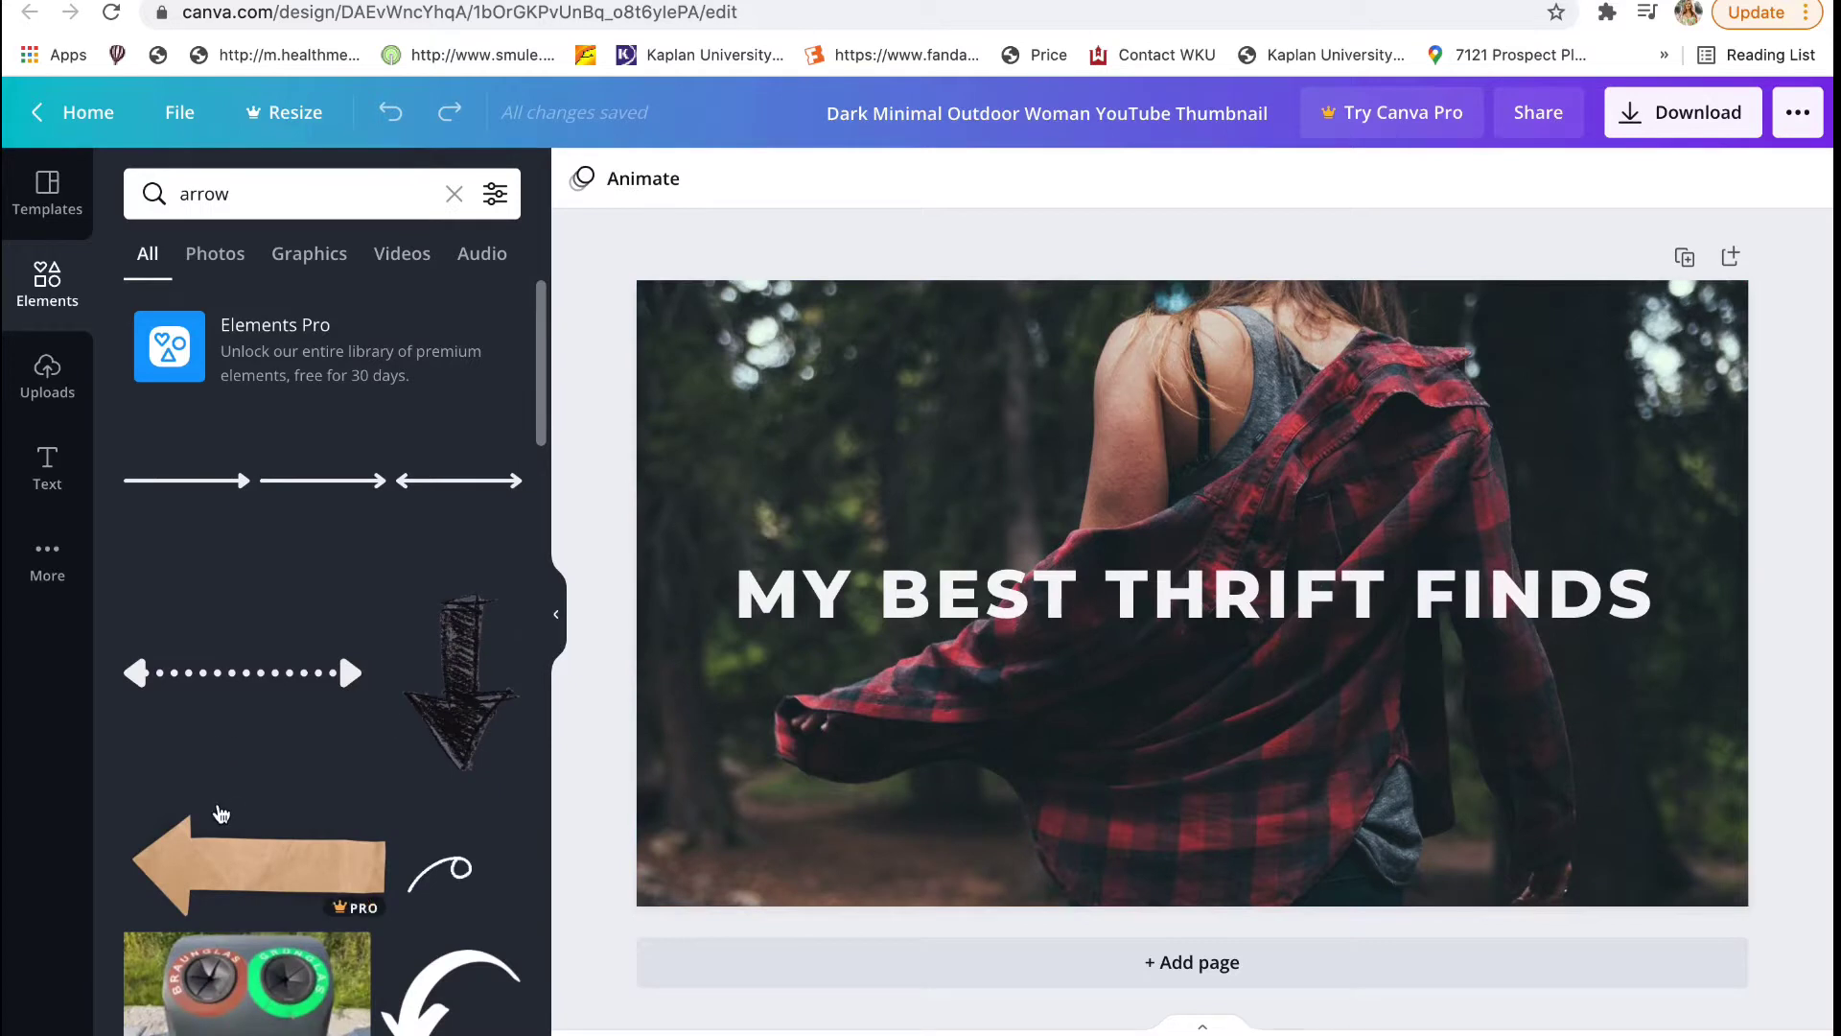
scroll(221, 813, down, 2)
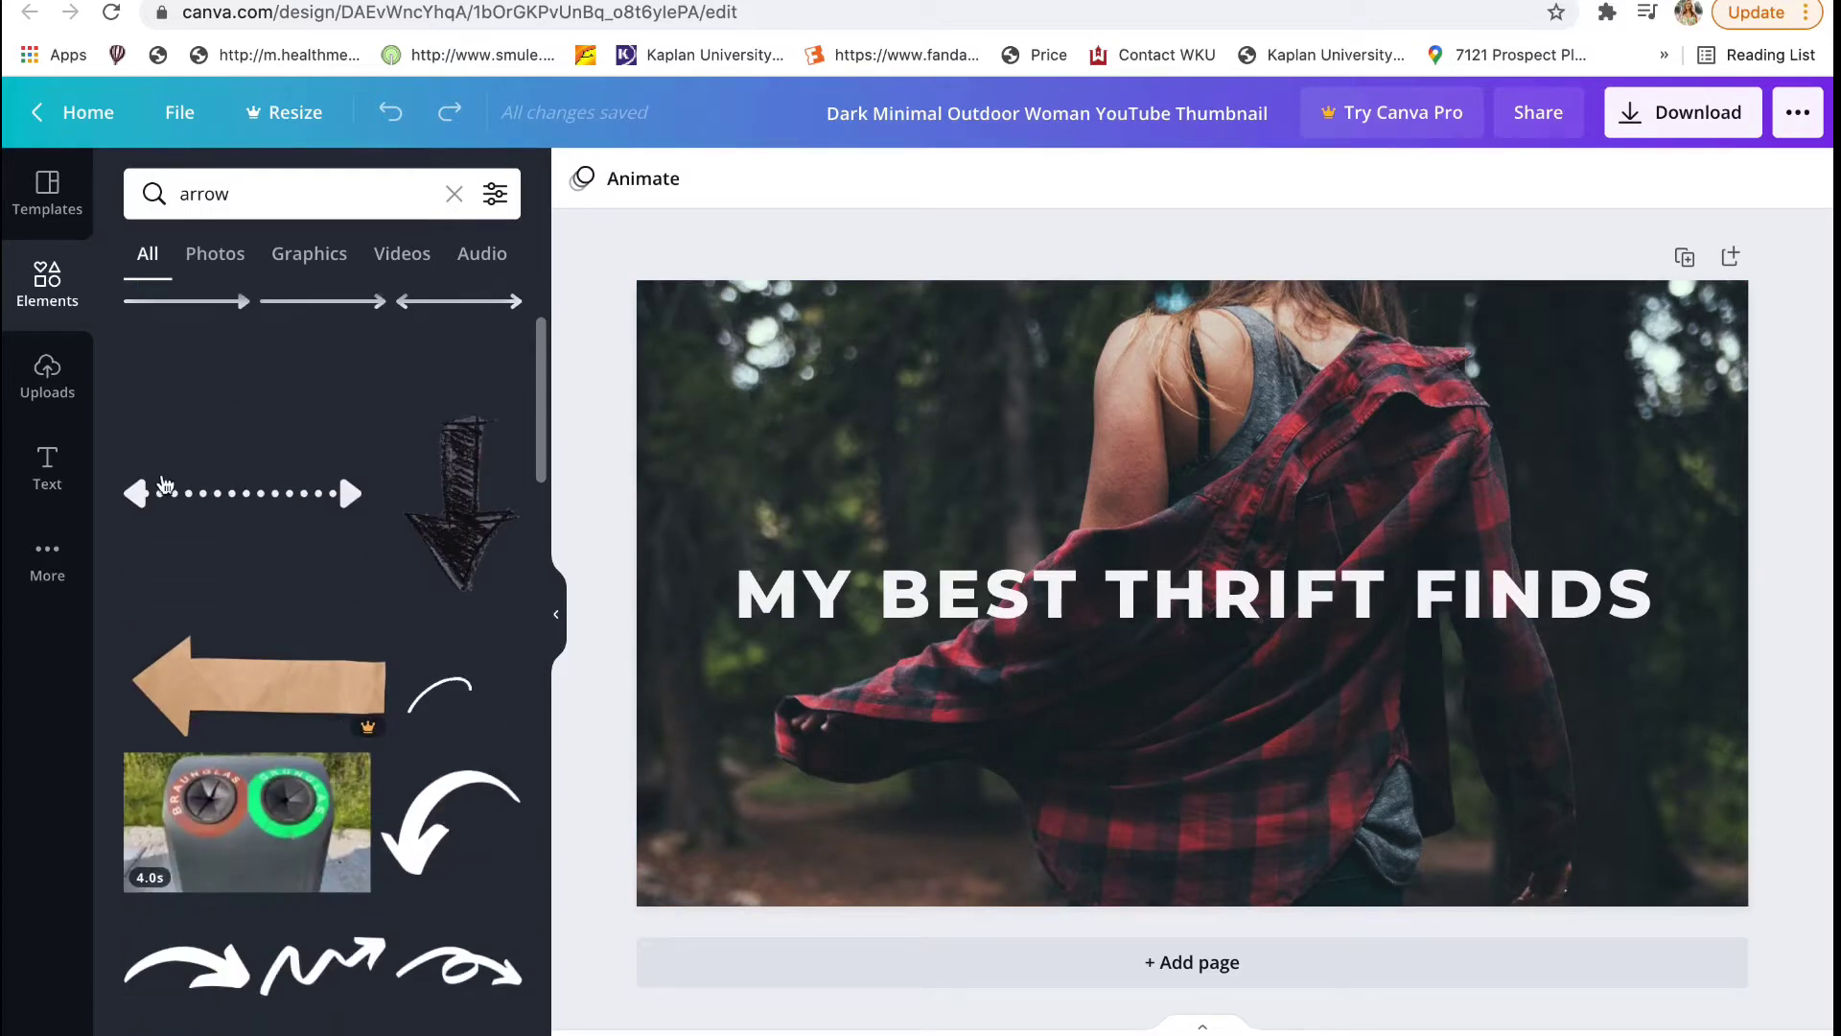
scroll(213, 986, down, 3)
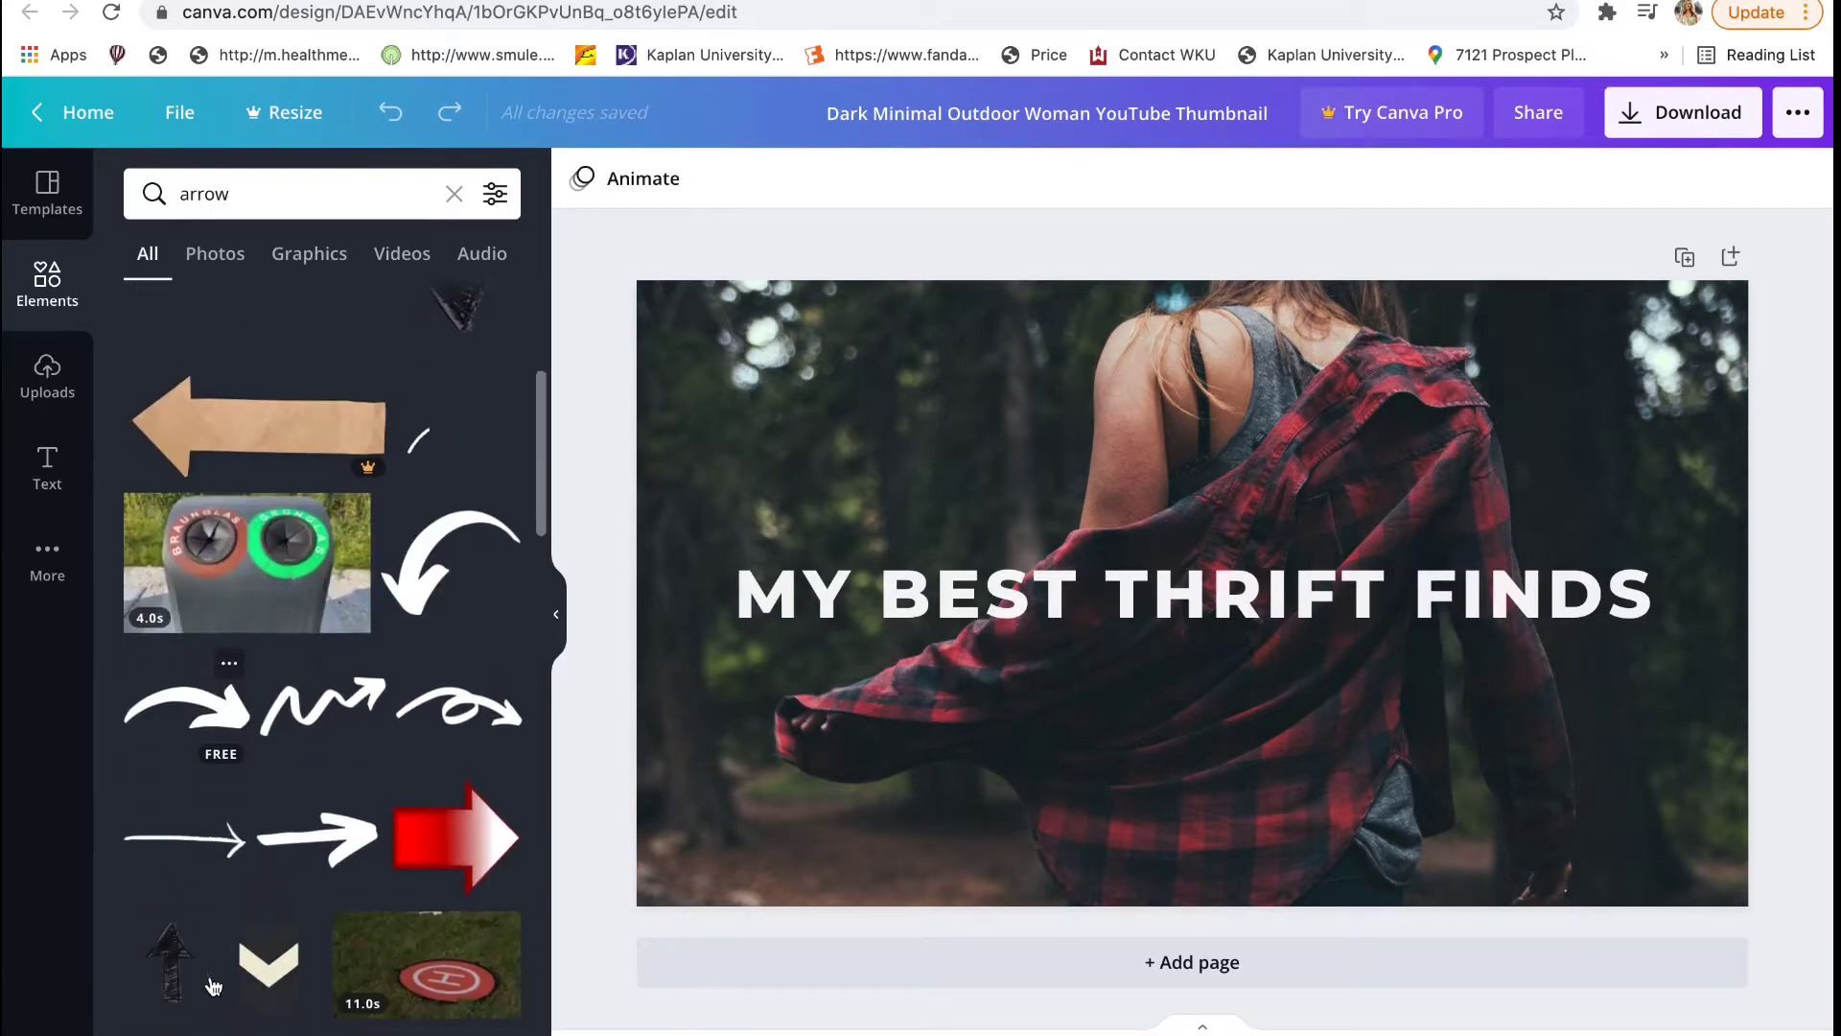
click(211, 726)
- Raise the title, then shrink and tilt the arrow above its left part
drag(1169, 536, 1024, 498)
drag(710, 406, 836, 467)
drag(1089, 561, 1053, 556)
drag(1078, 720, 1044, 617)
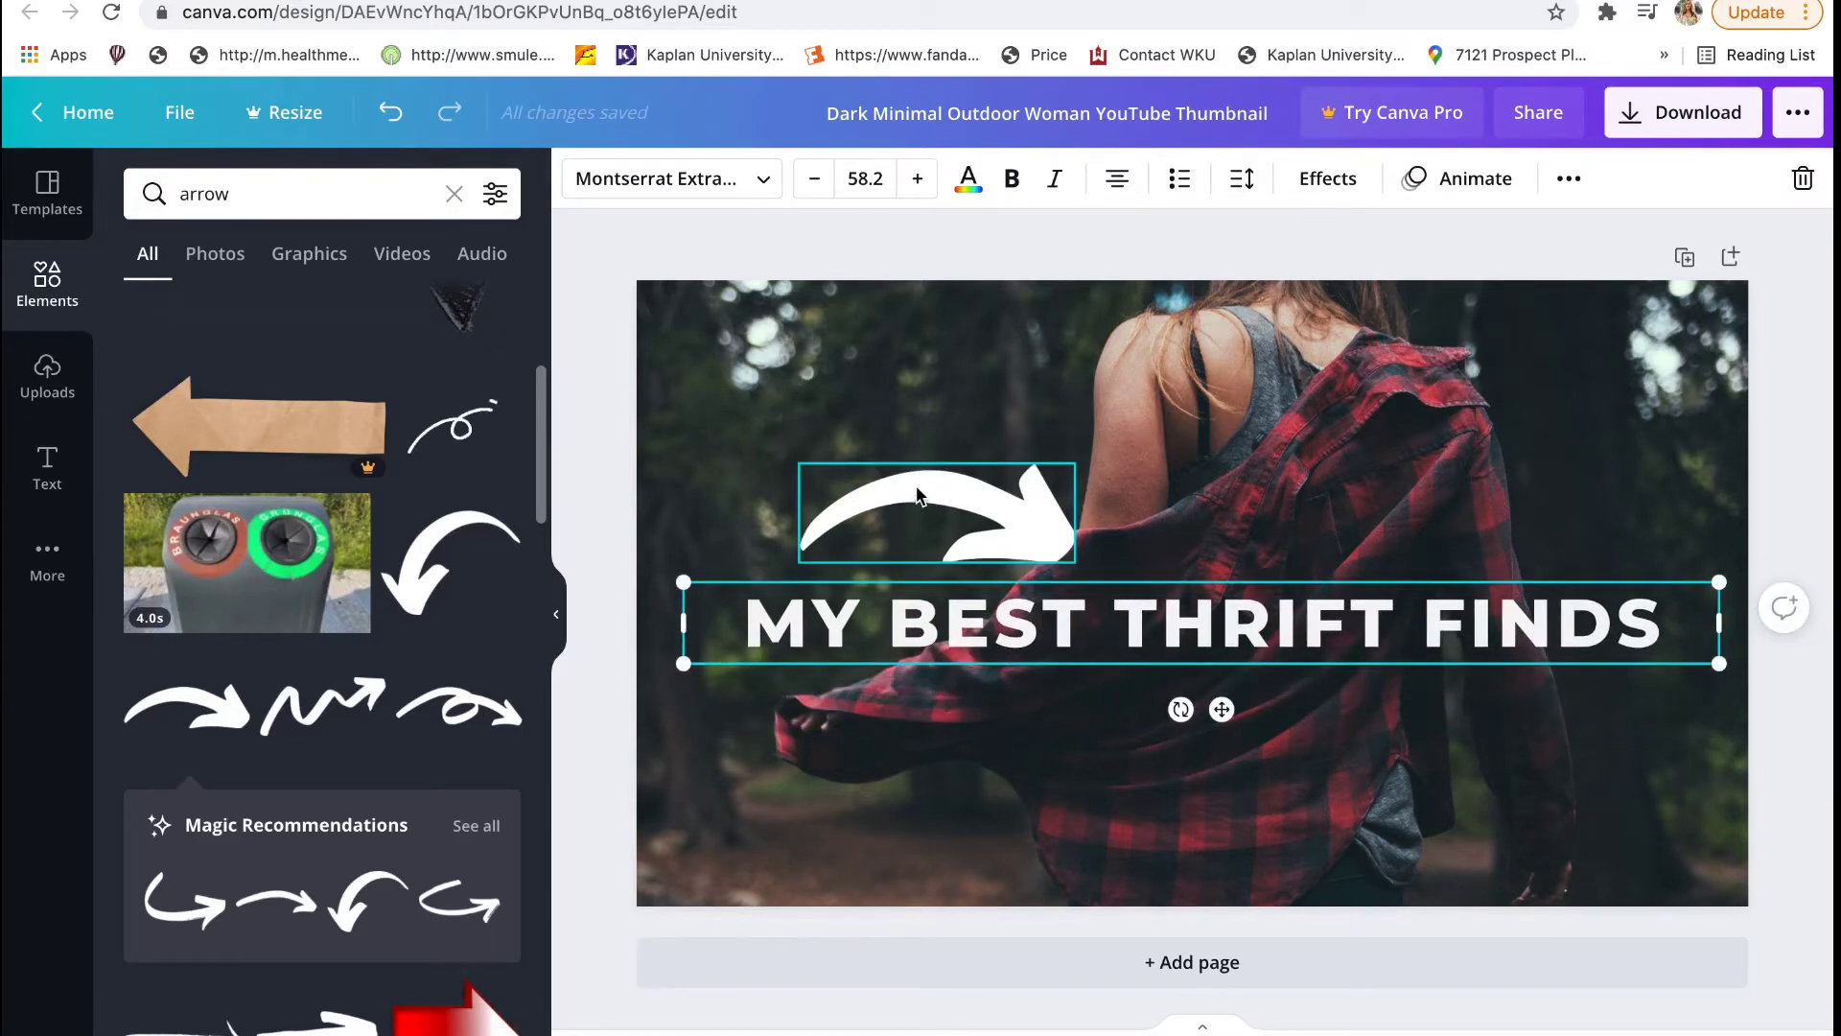
click(829, 476)
drag(802, 463, 856, 474)
drag(1005, 556, 897, 600)
drag(914, 496, 881, 444)
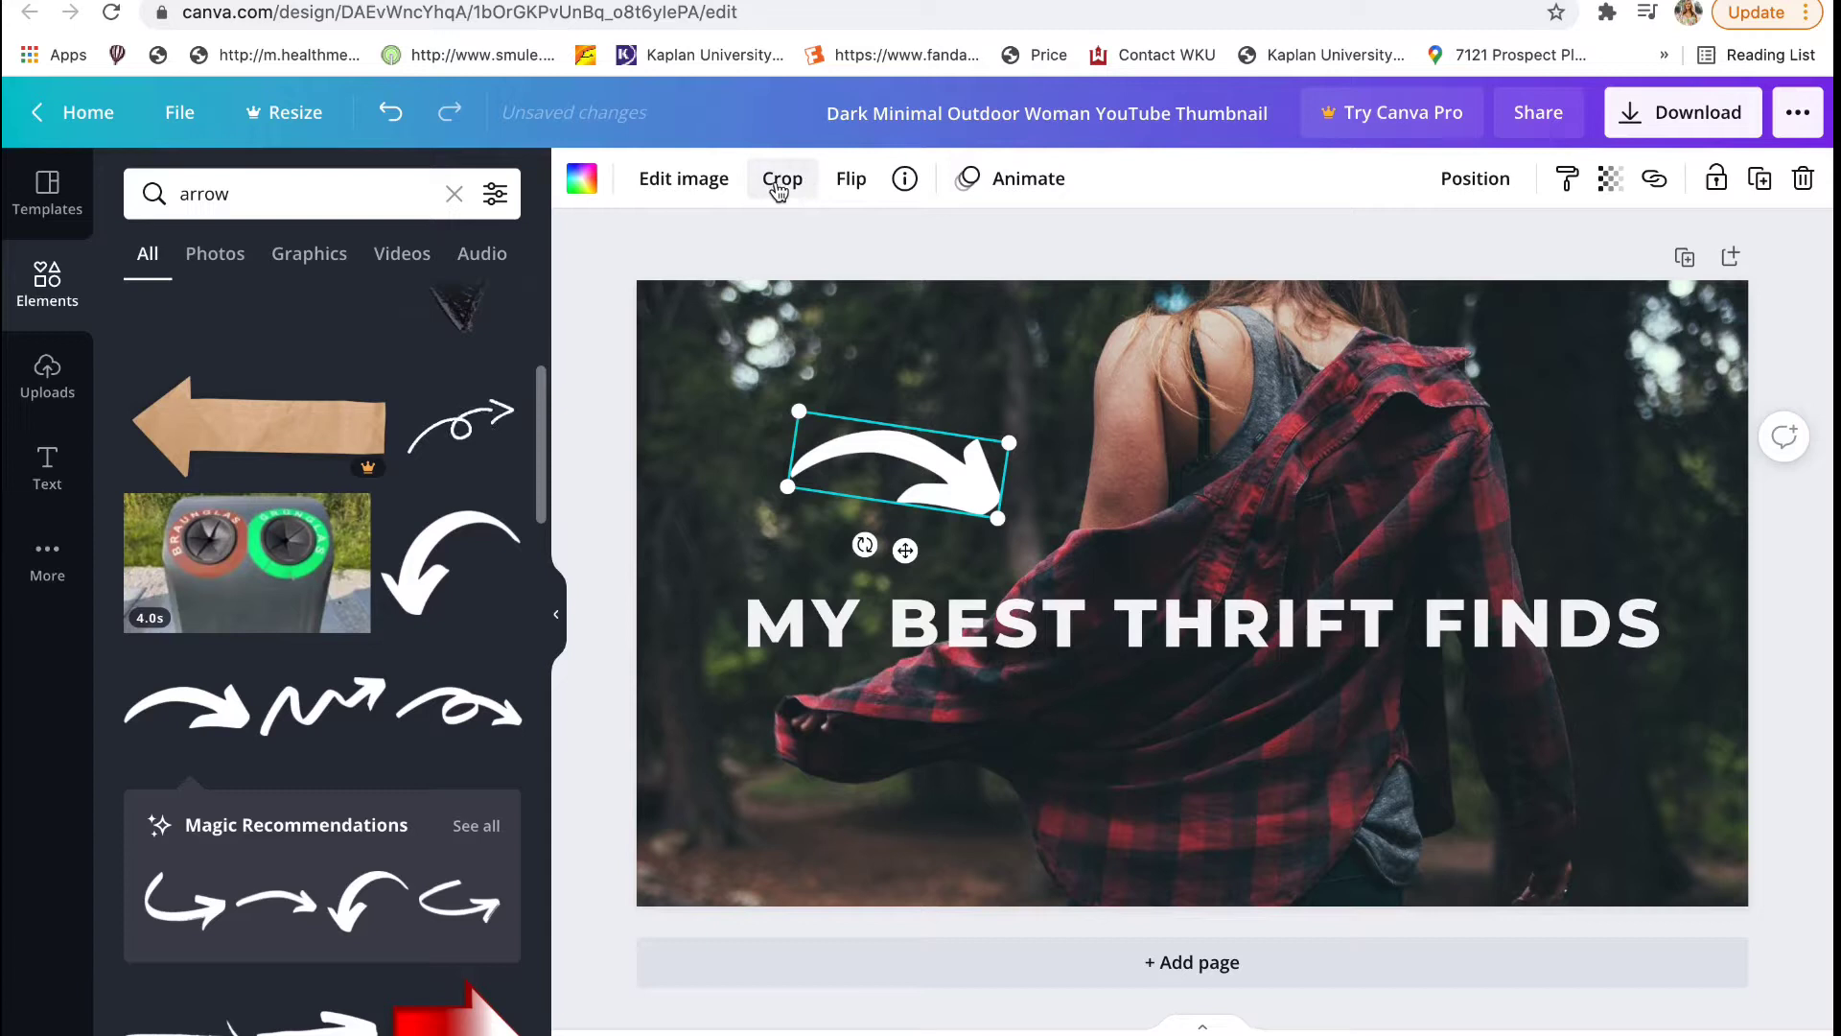
- Apply the Fuchsia duotone effect to the arrow, turning it pink
click(703, 180)
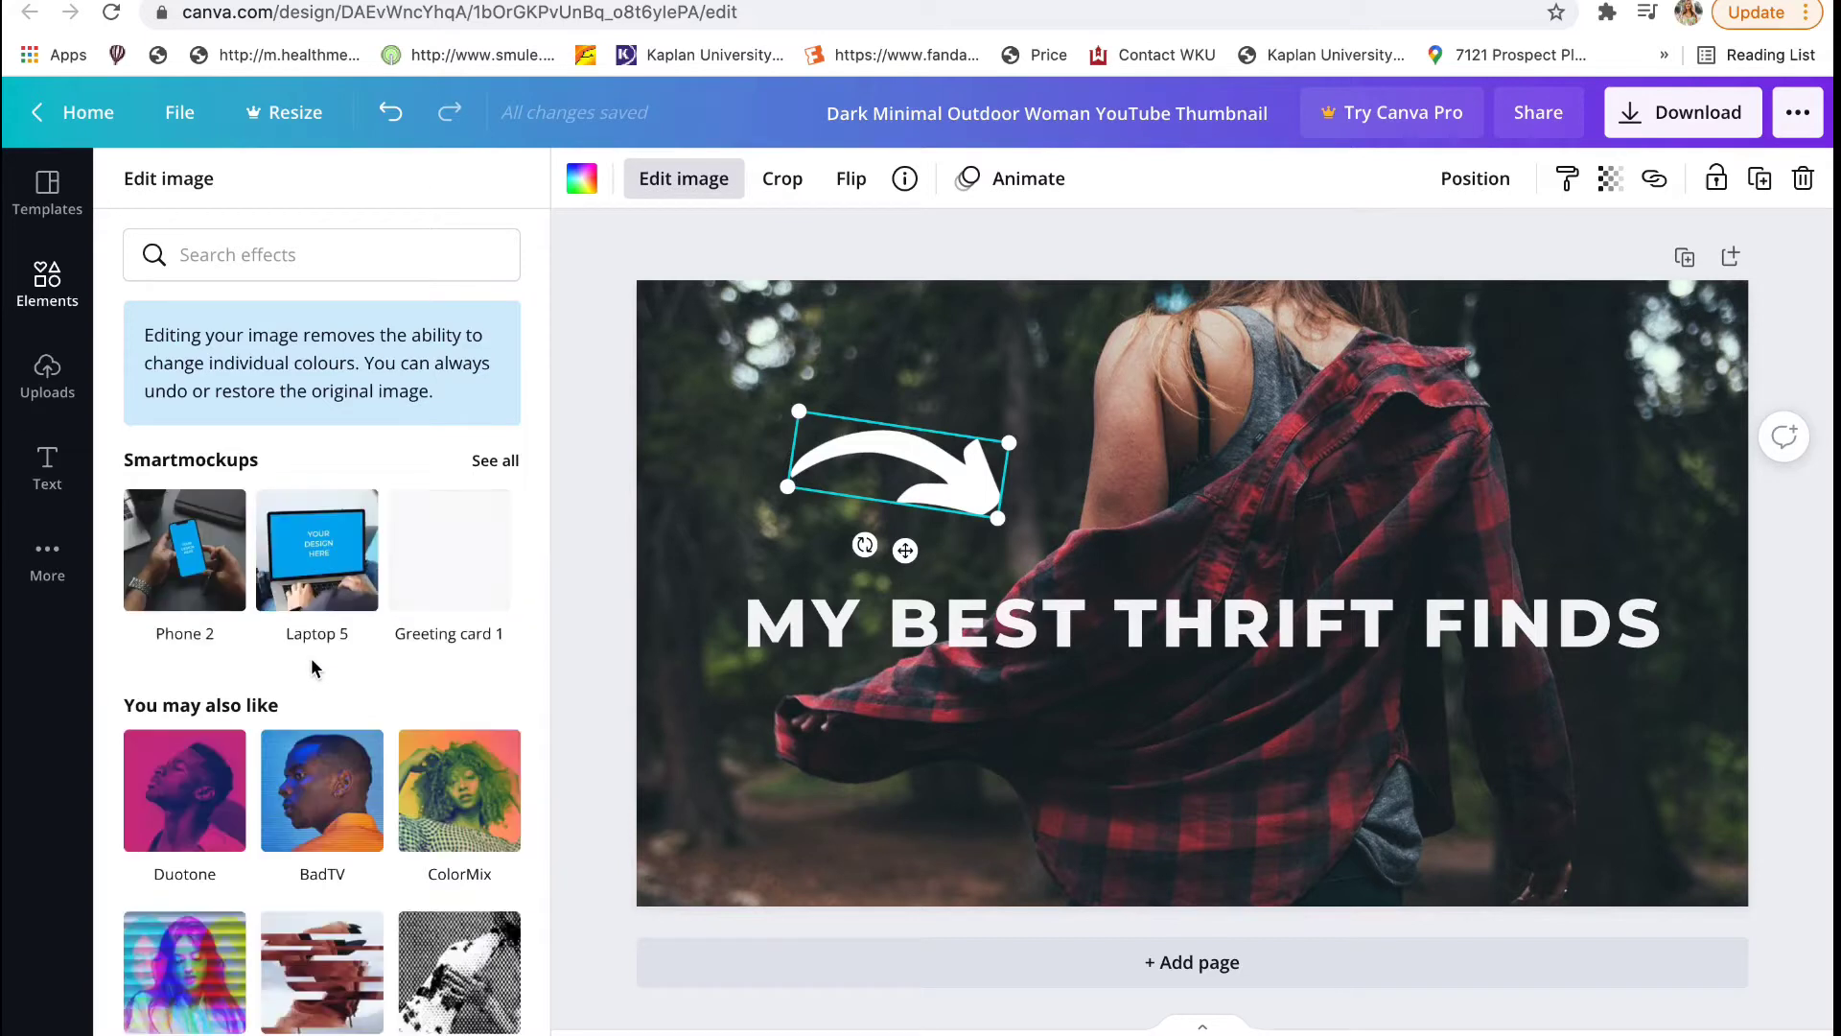
scroll(311, 660, down, 2)
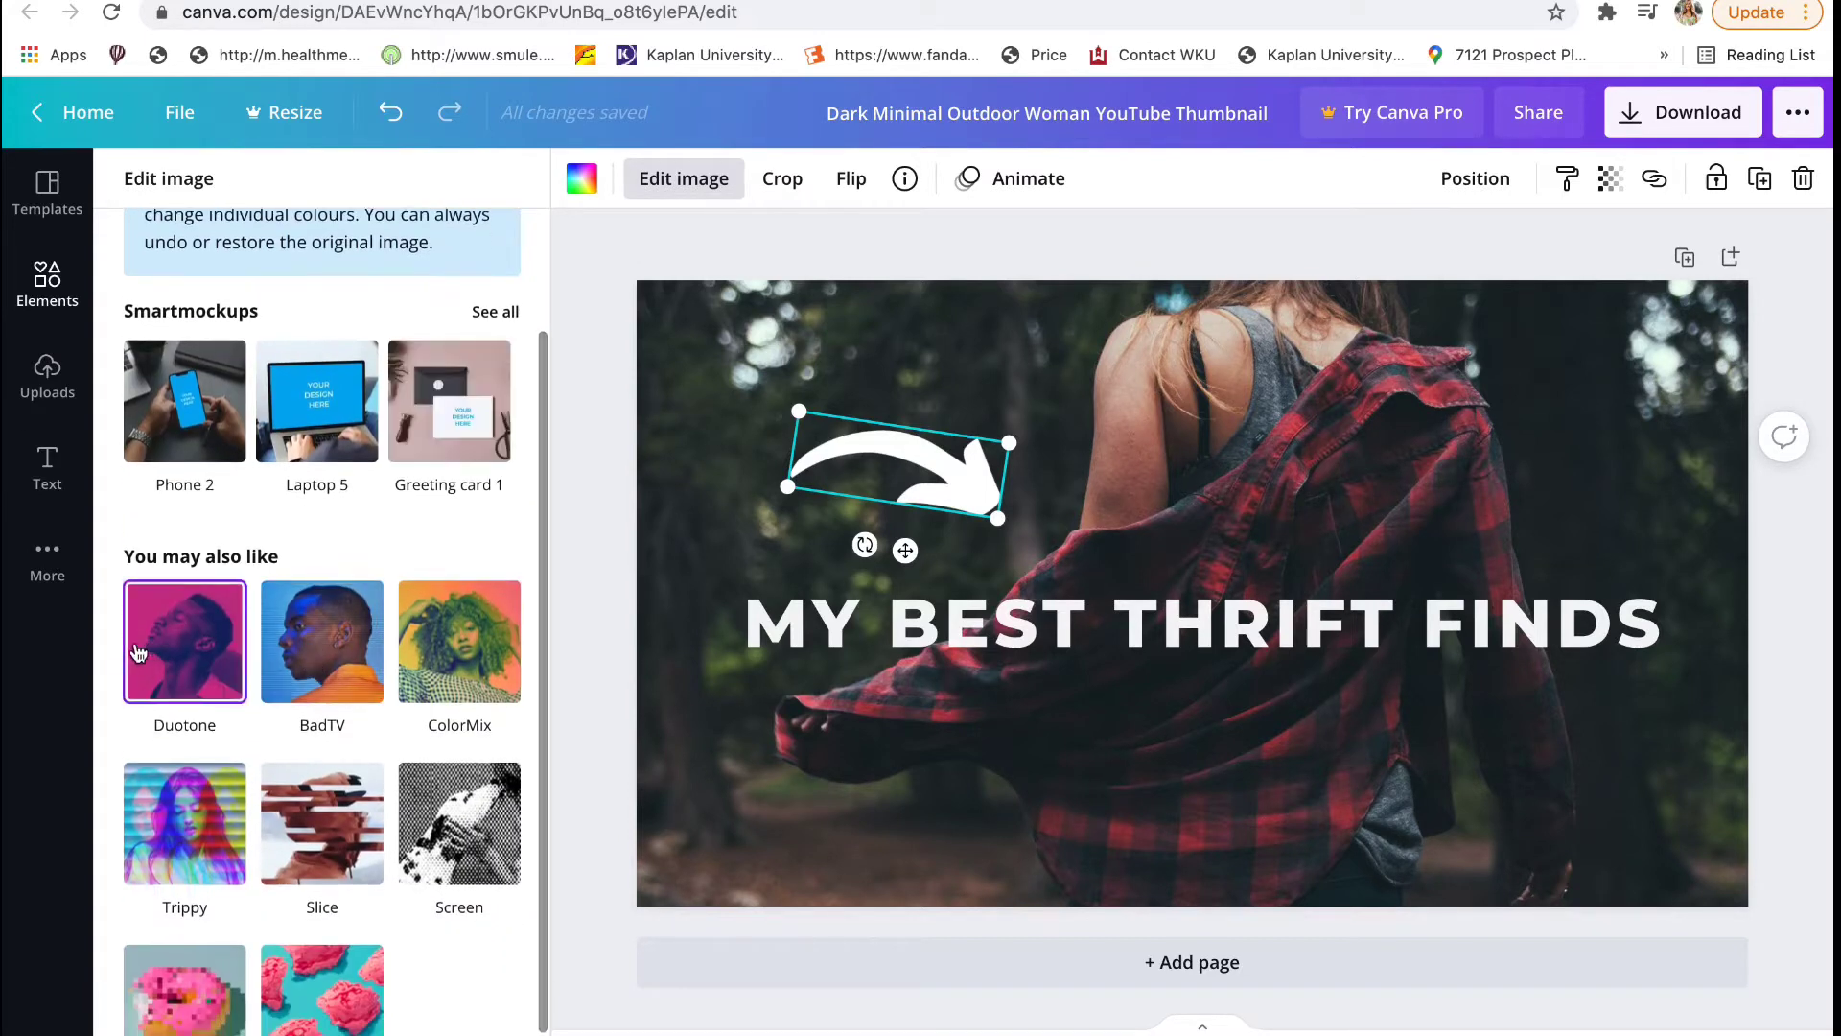
click(163, 643)
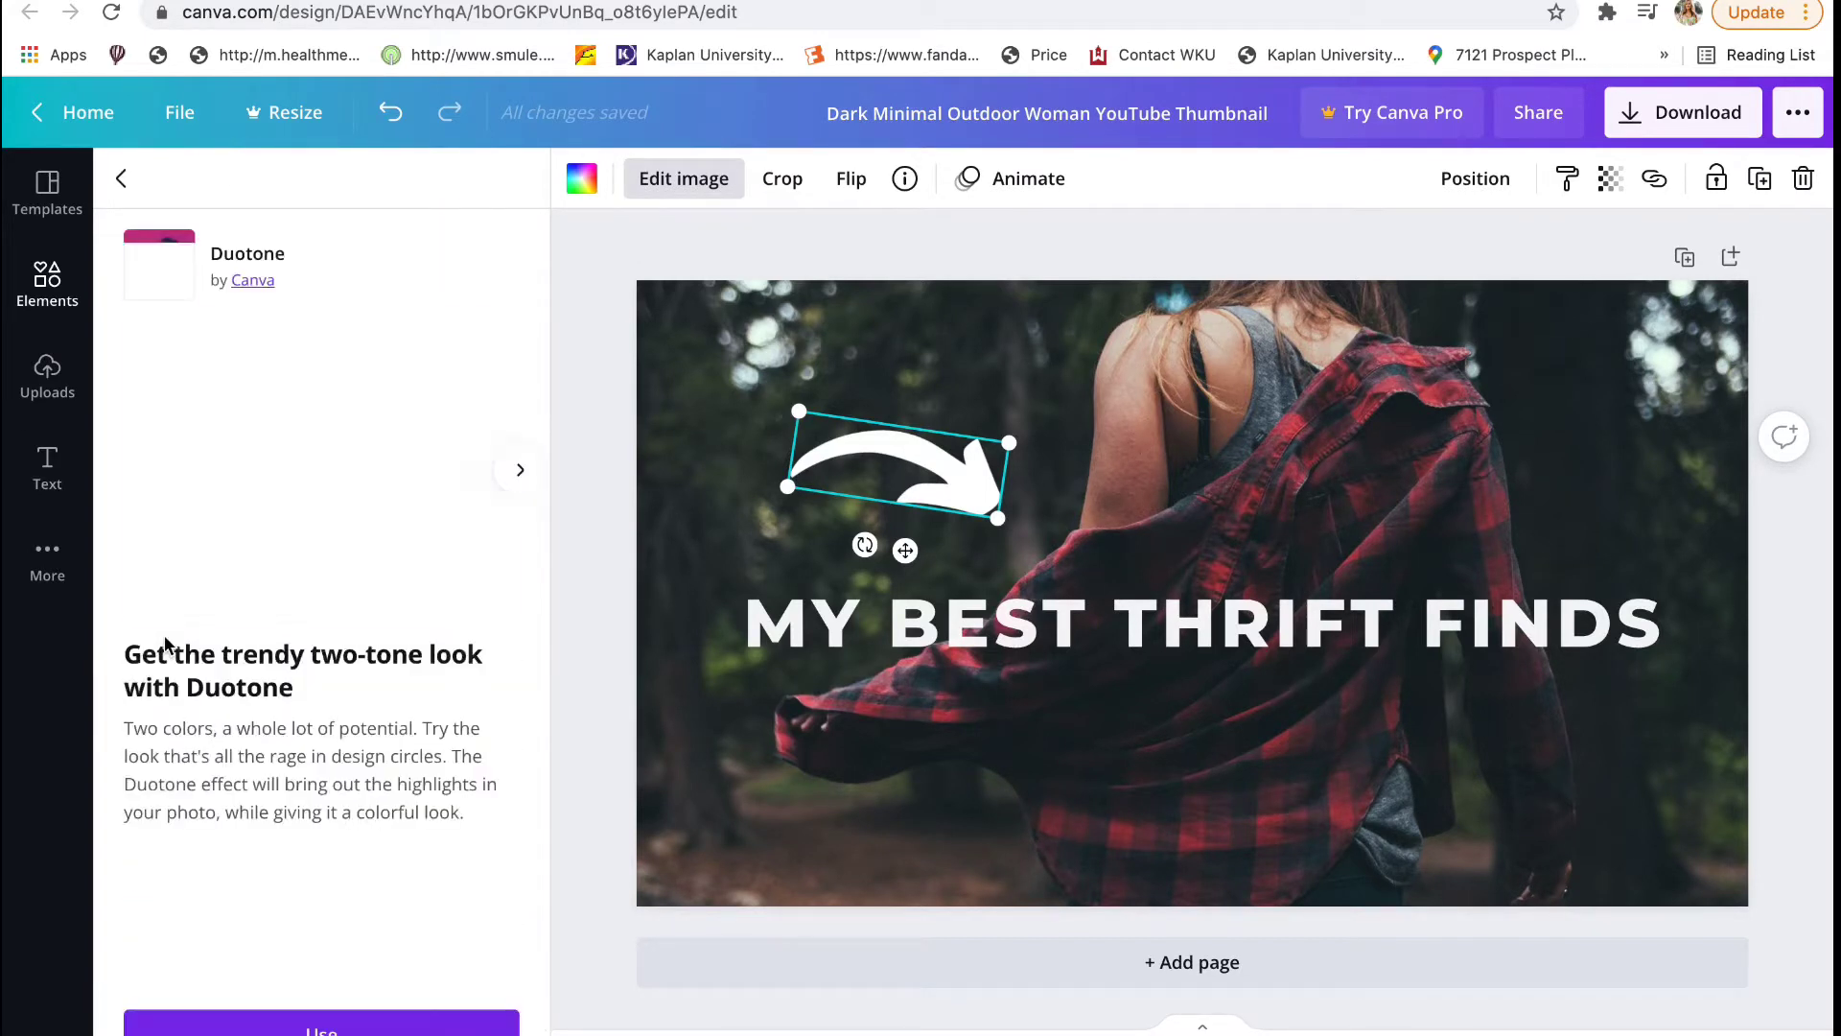
click(331, 1026)
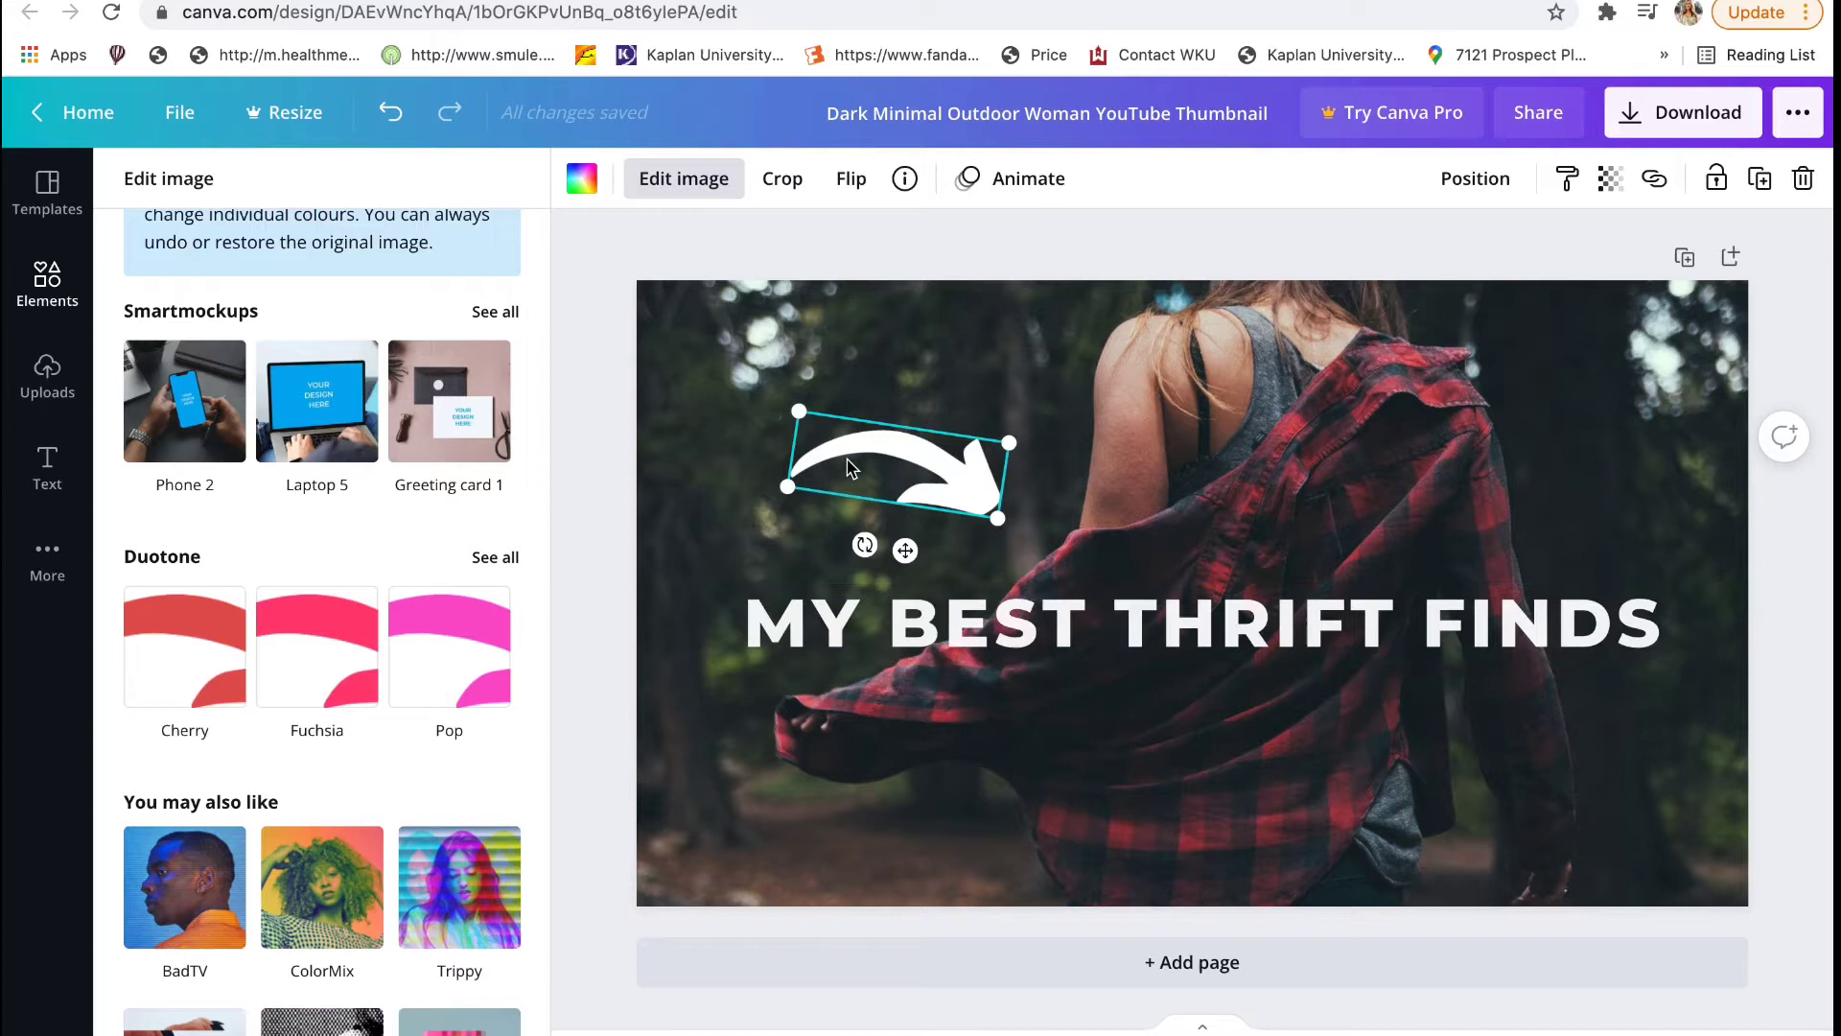
scroll(278, 477, down, 3)
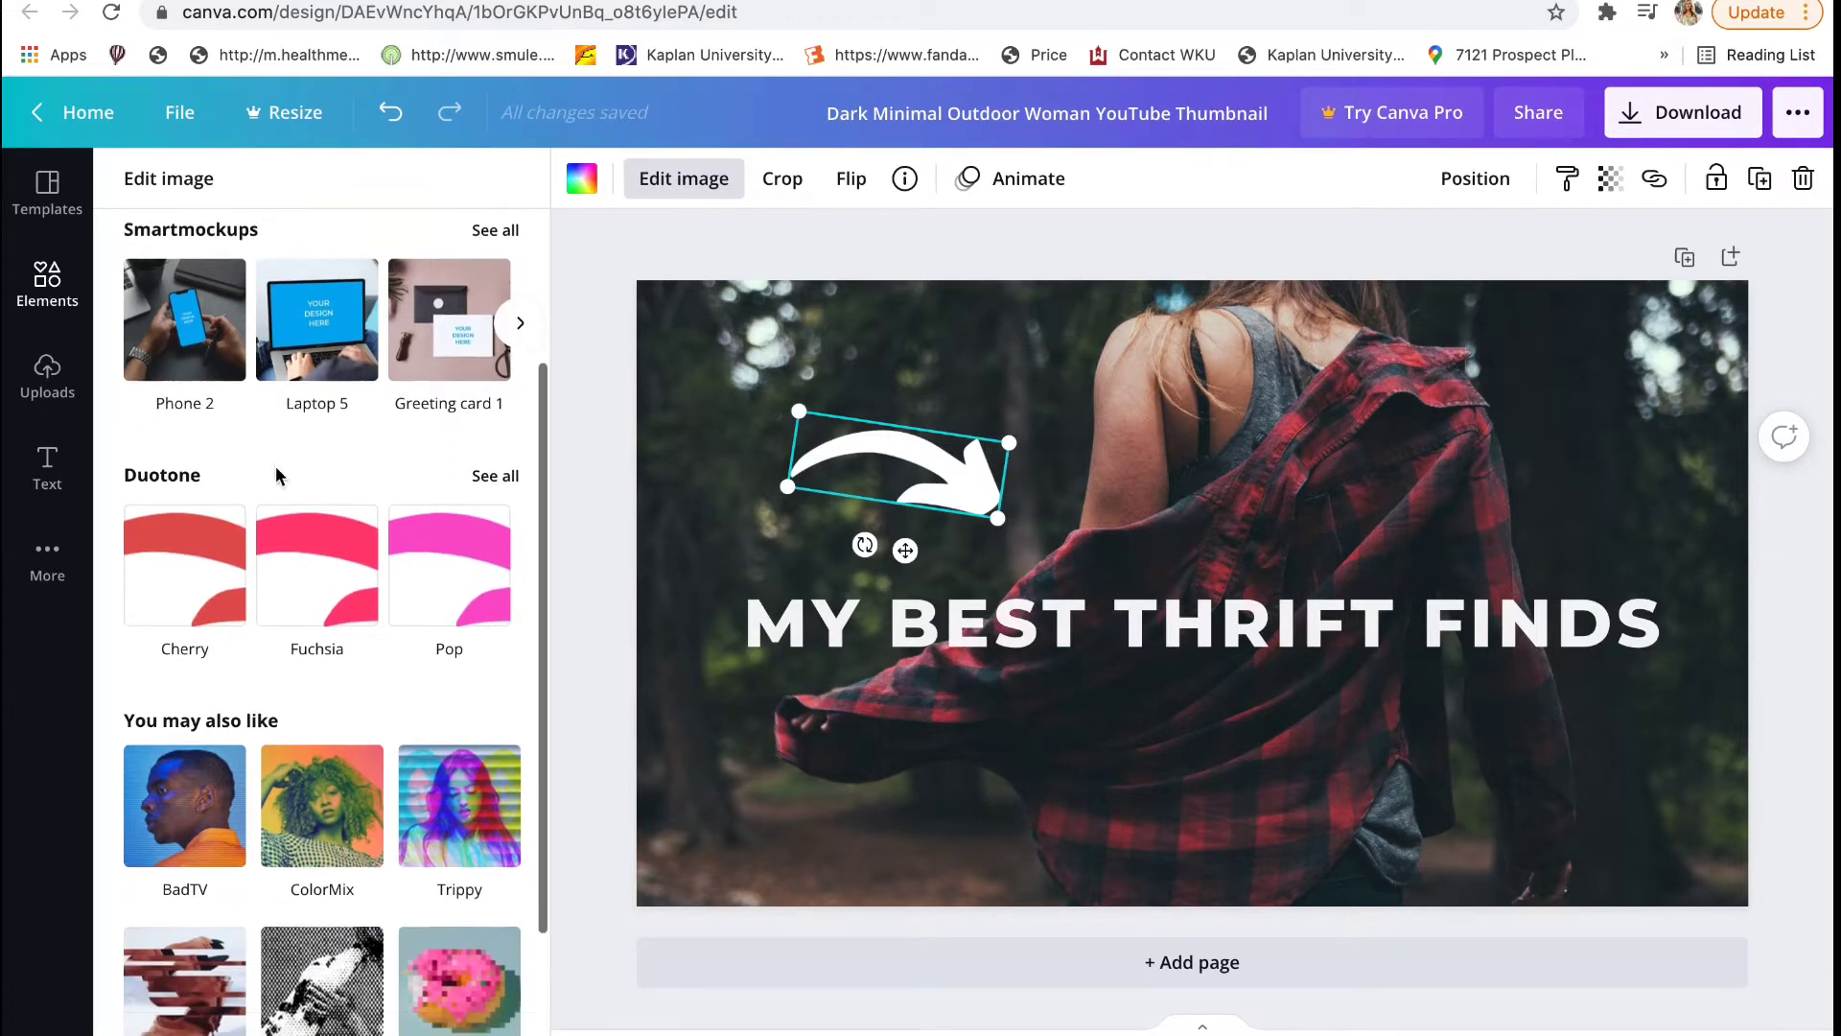
click(309, 465)
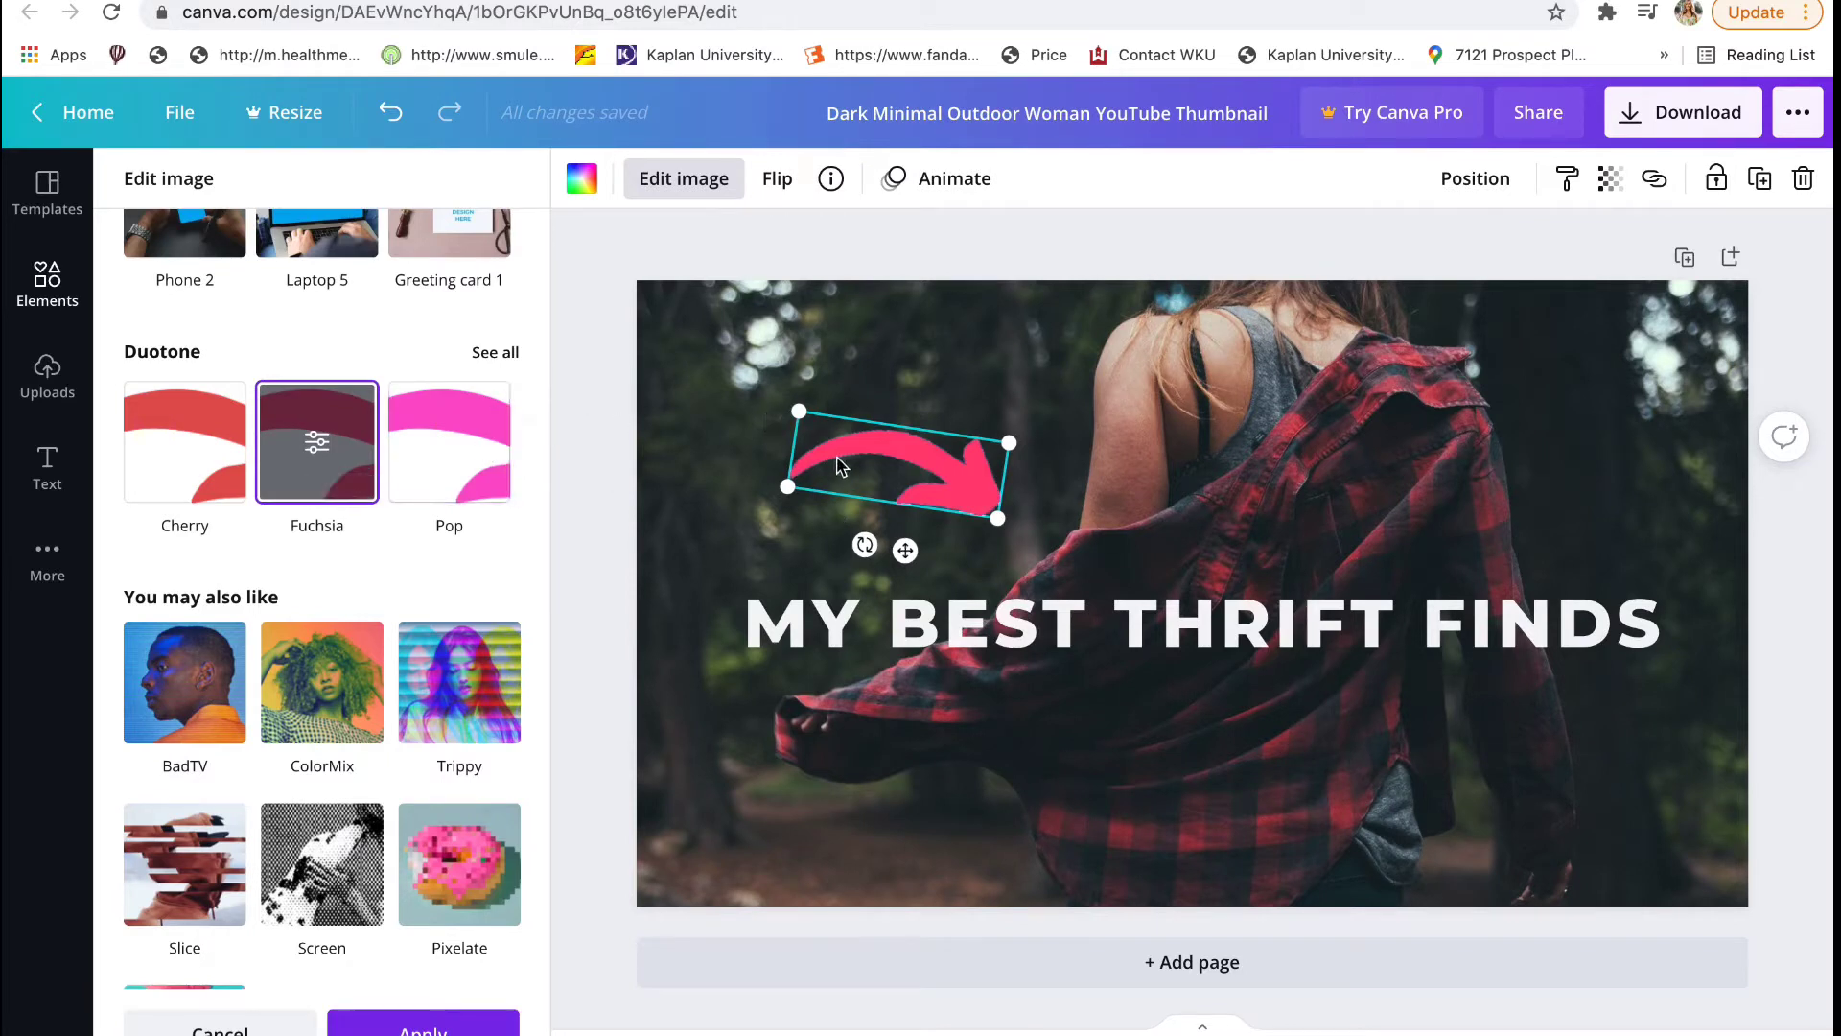
- Shrink the pink arrow and place it just above the word BEST
drag(788, 487, 878, 469)
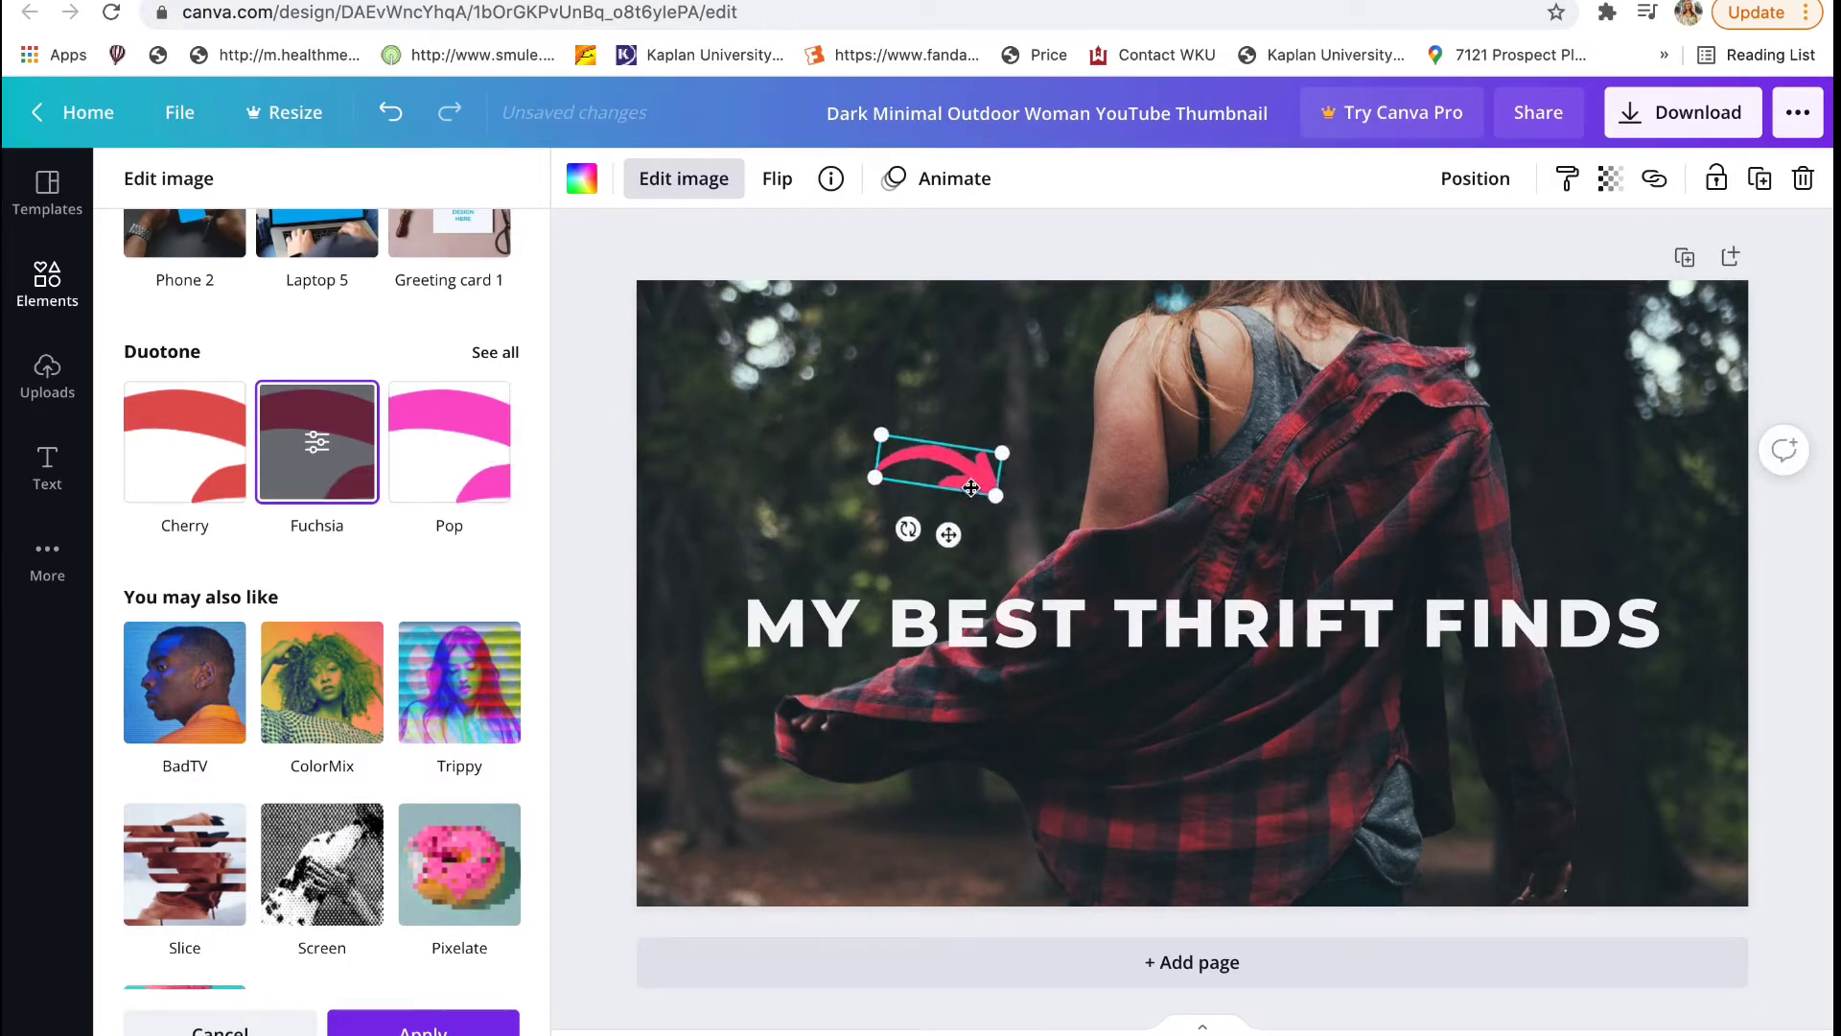
drag(989, 471, 1023, 554)
click(42, 305)
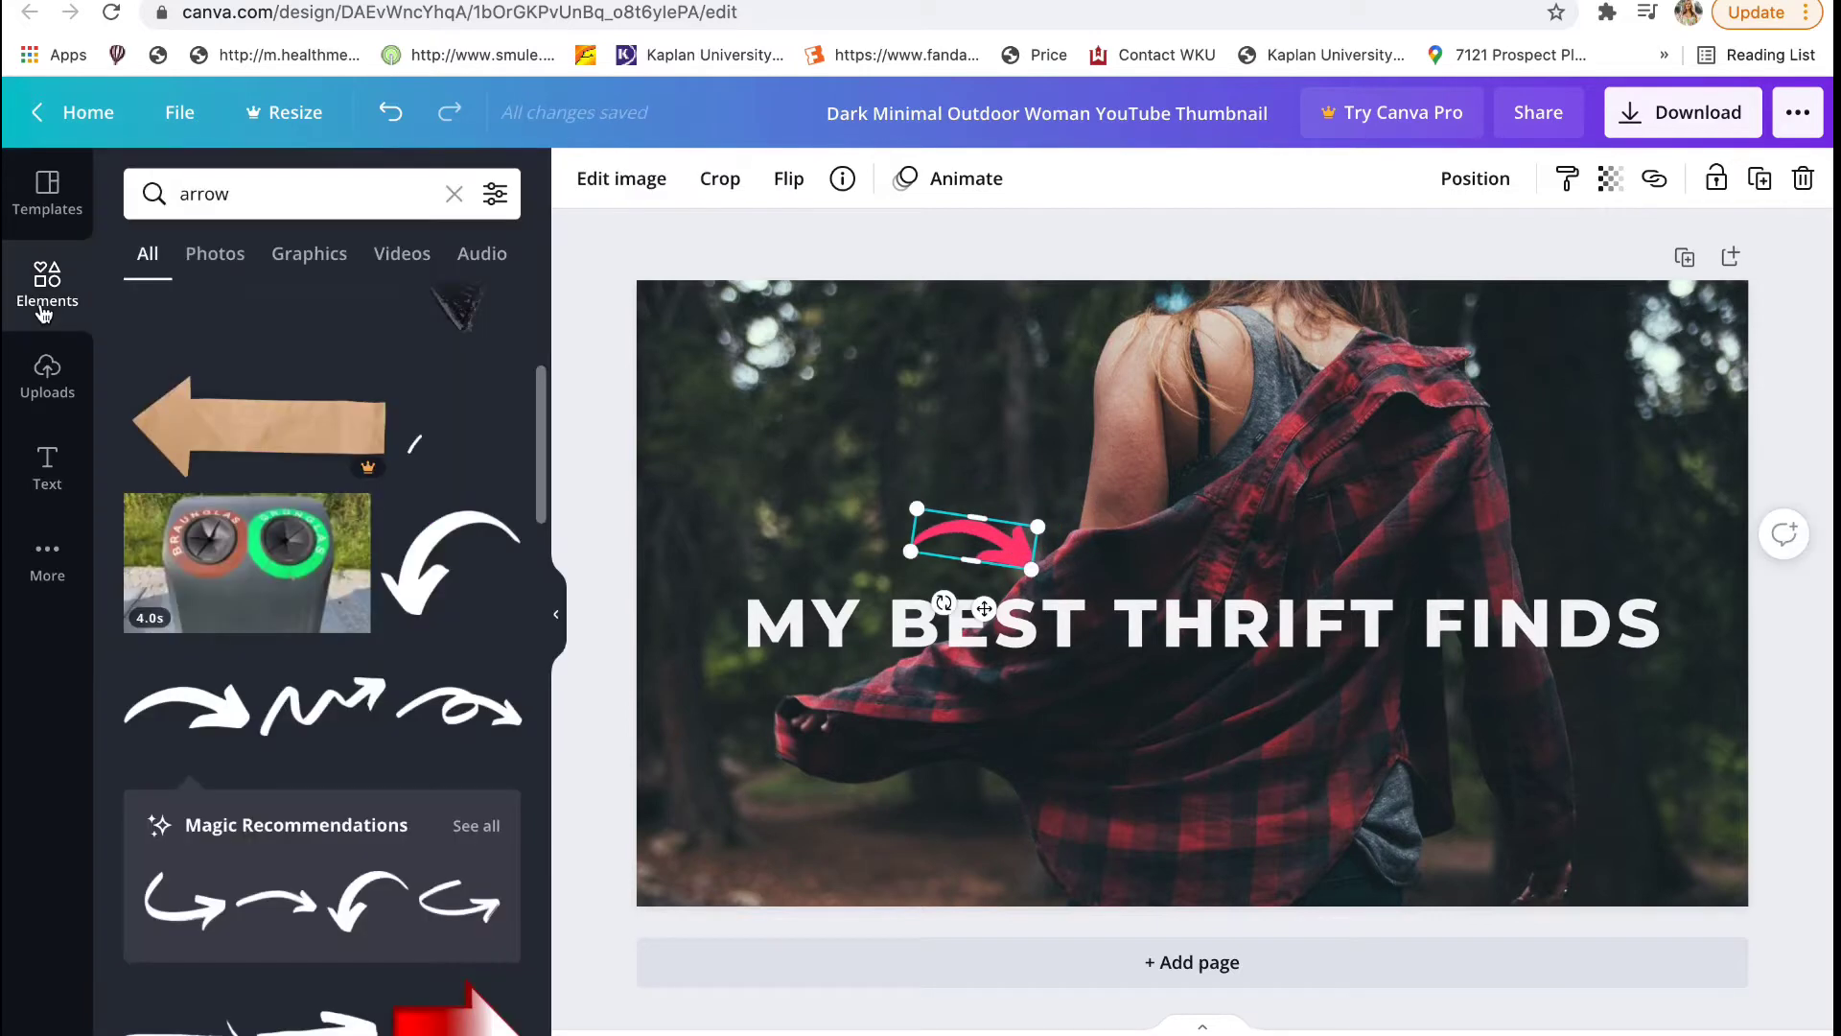
- Show the Uploads library, starting and then cancelling a new media upload
click(45, 383)
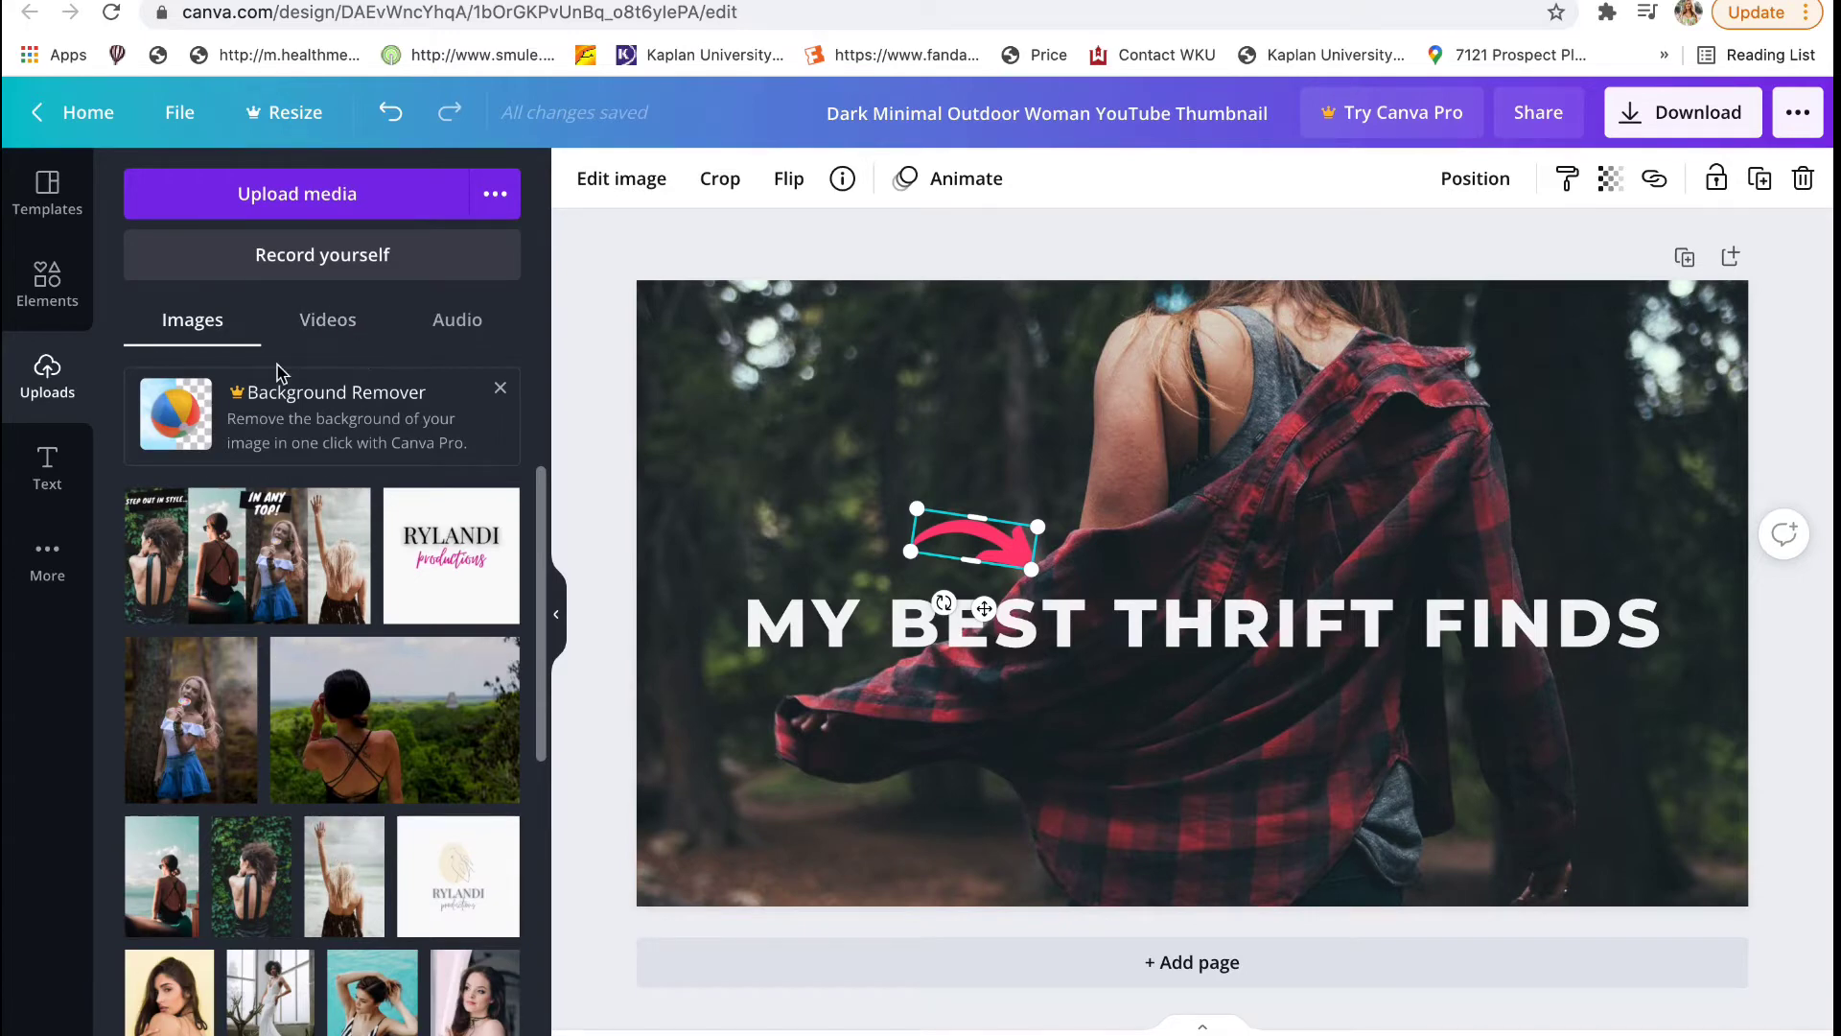
click(325, 213)
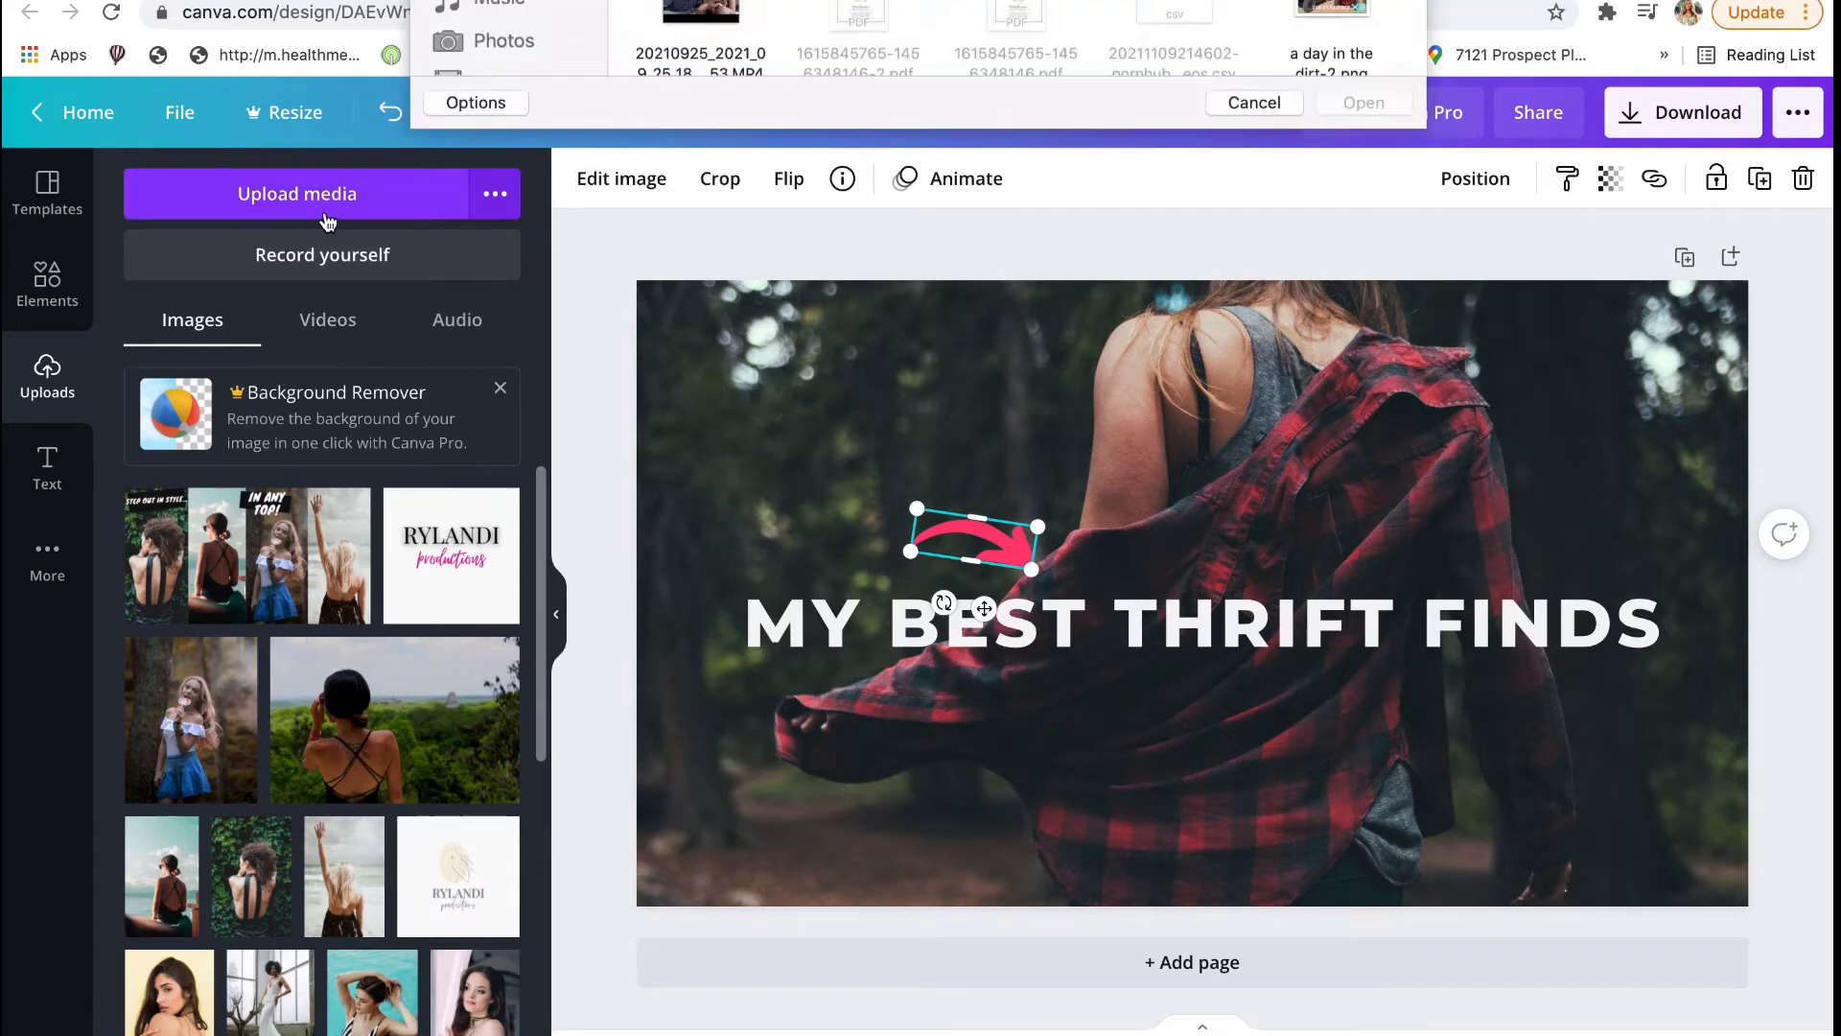
scroll(1016, 231, down, 5)
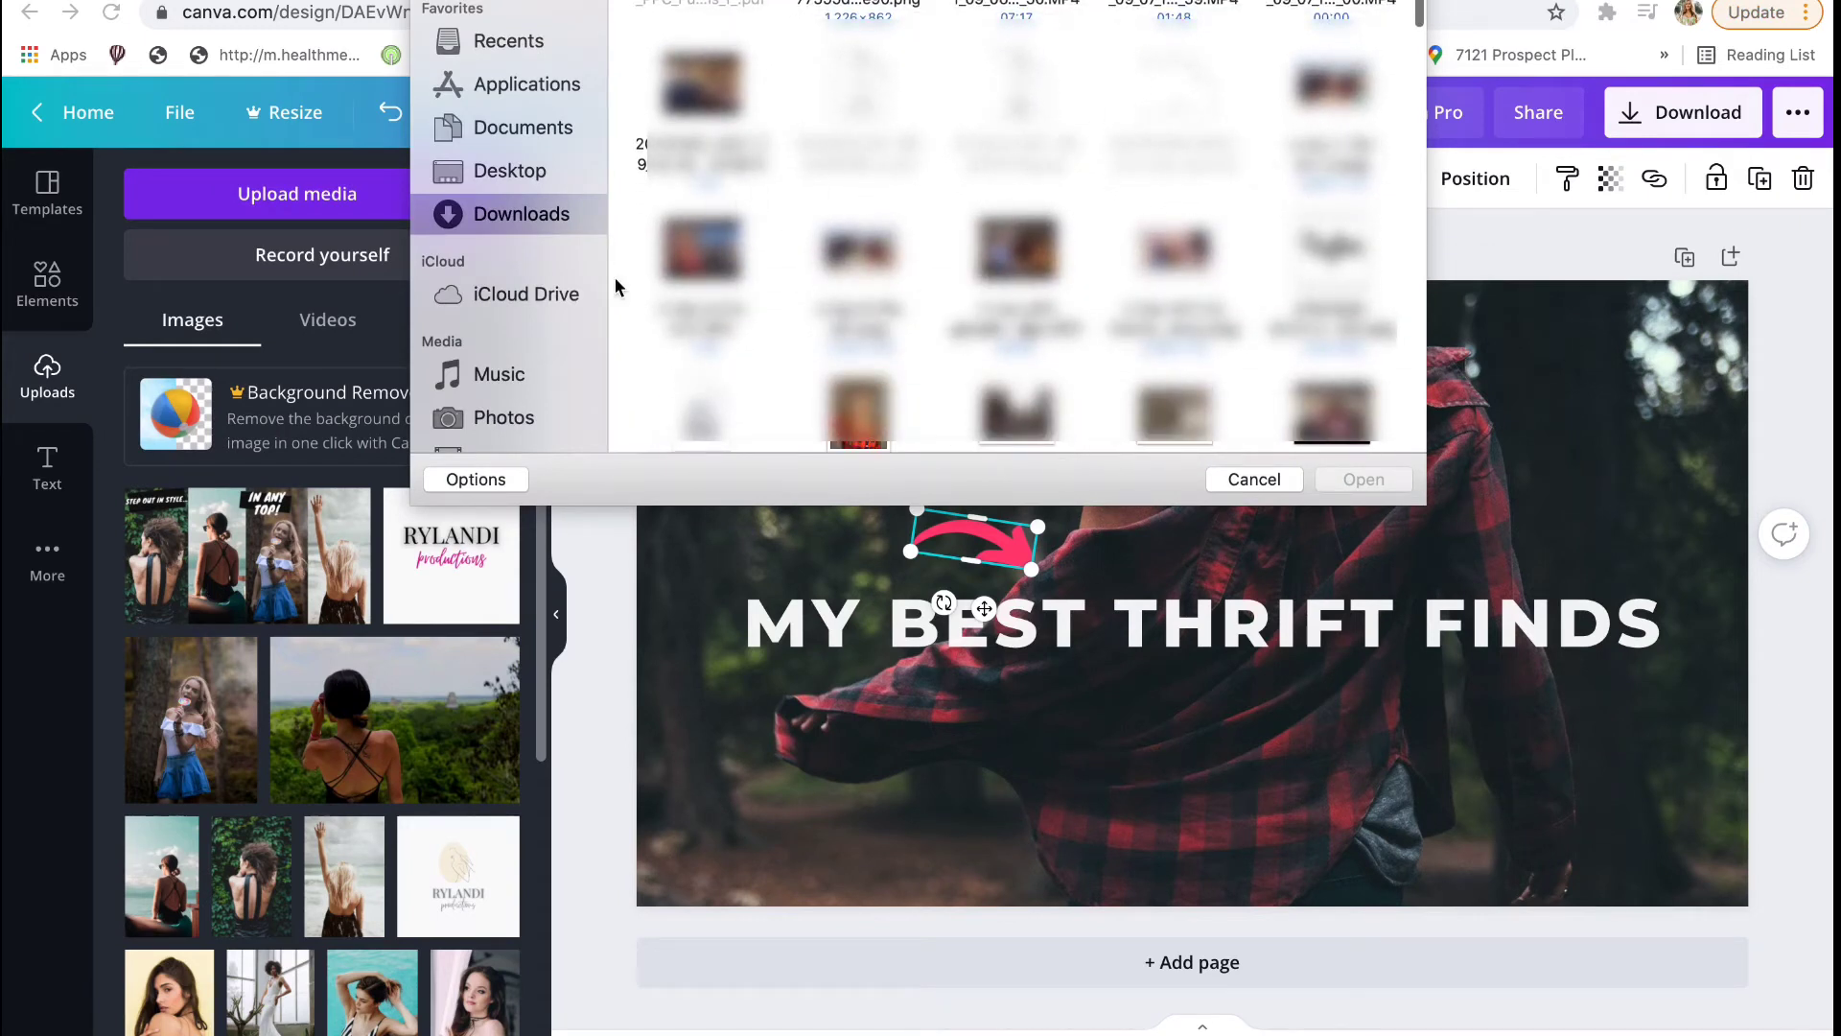
click(1254, 479)
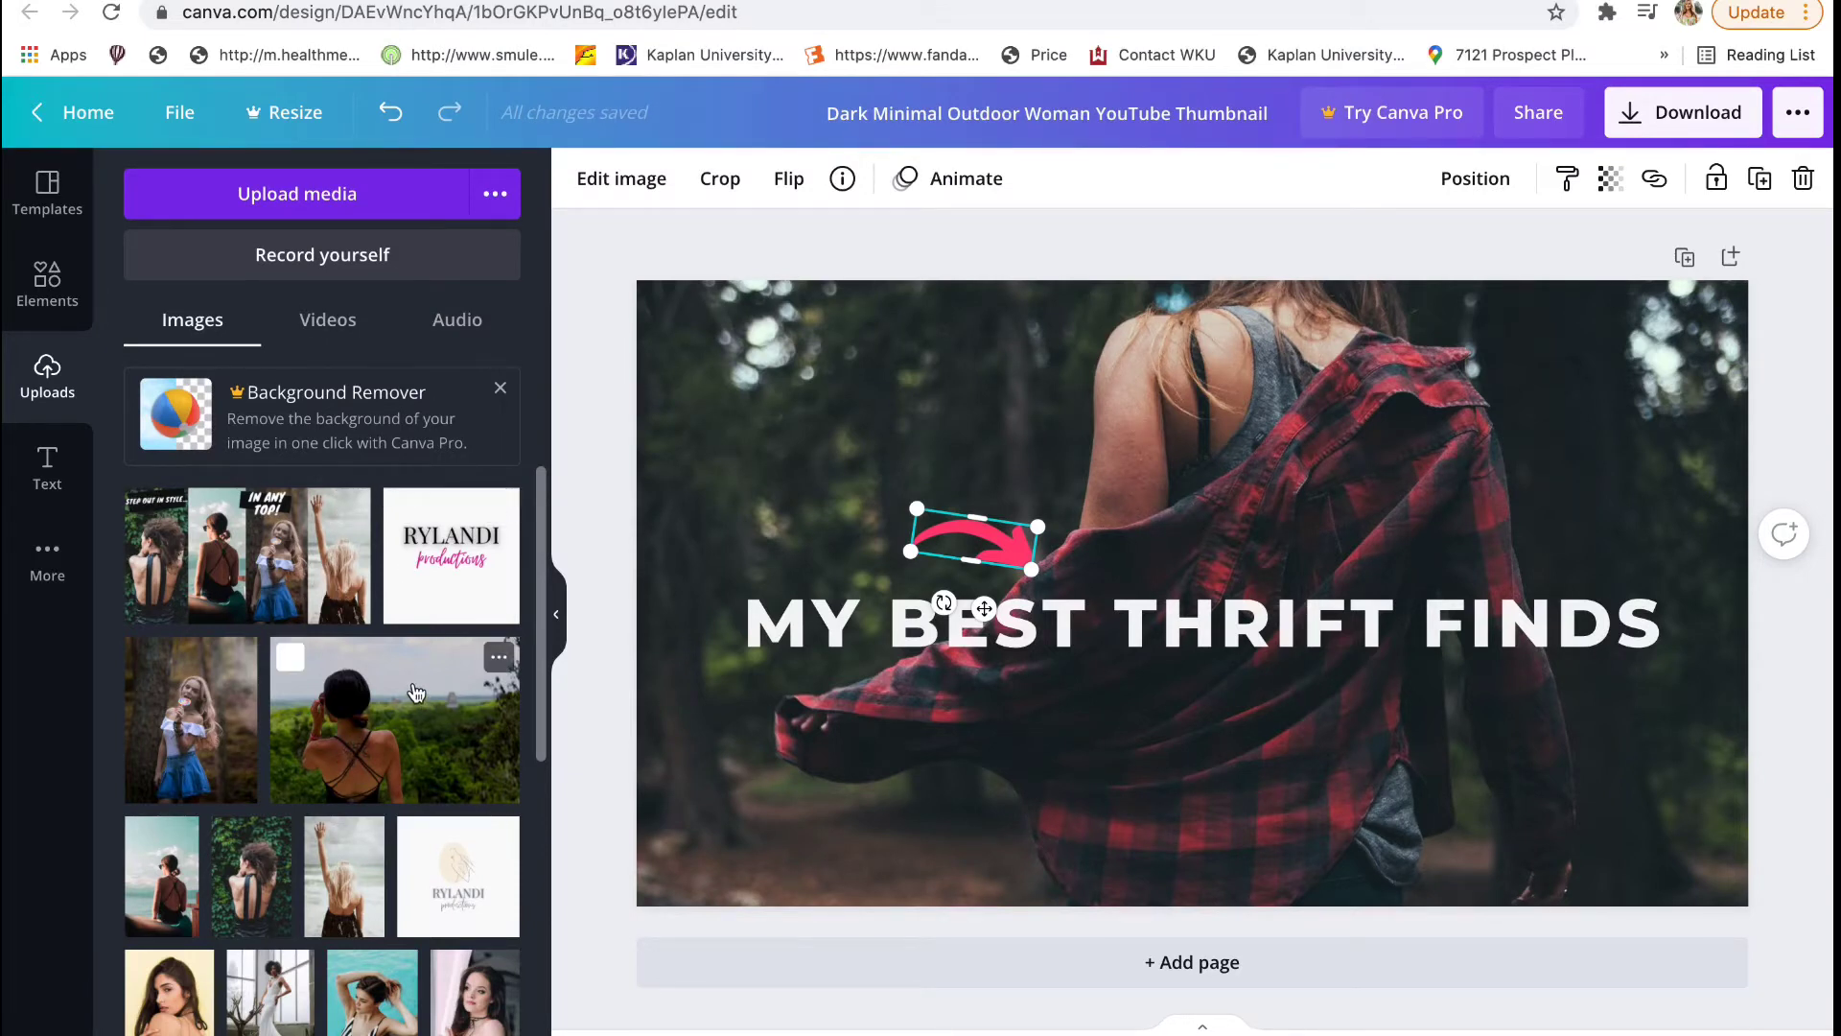
- Place the uploaded woman-over-forest photo small in the top-left corner and nudge the title down
drag(330, 741, 823, 511)
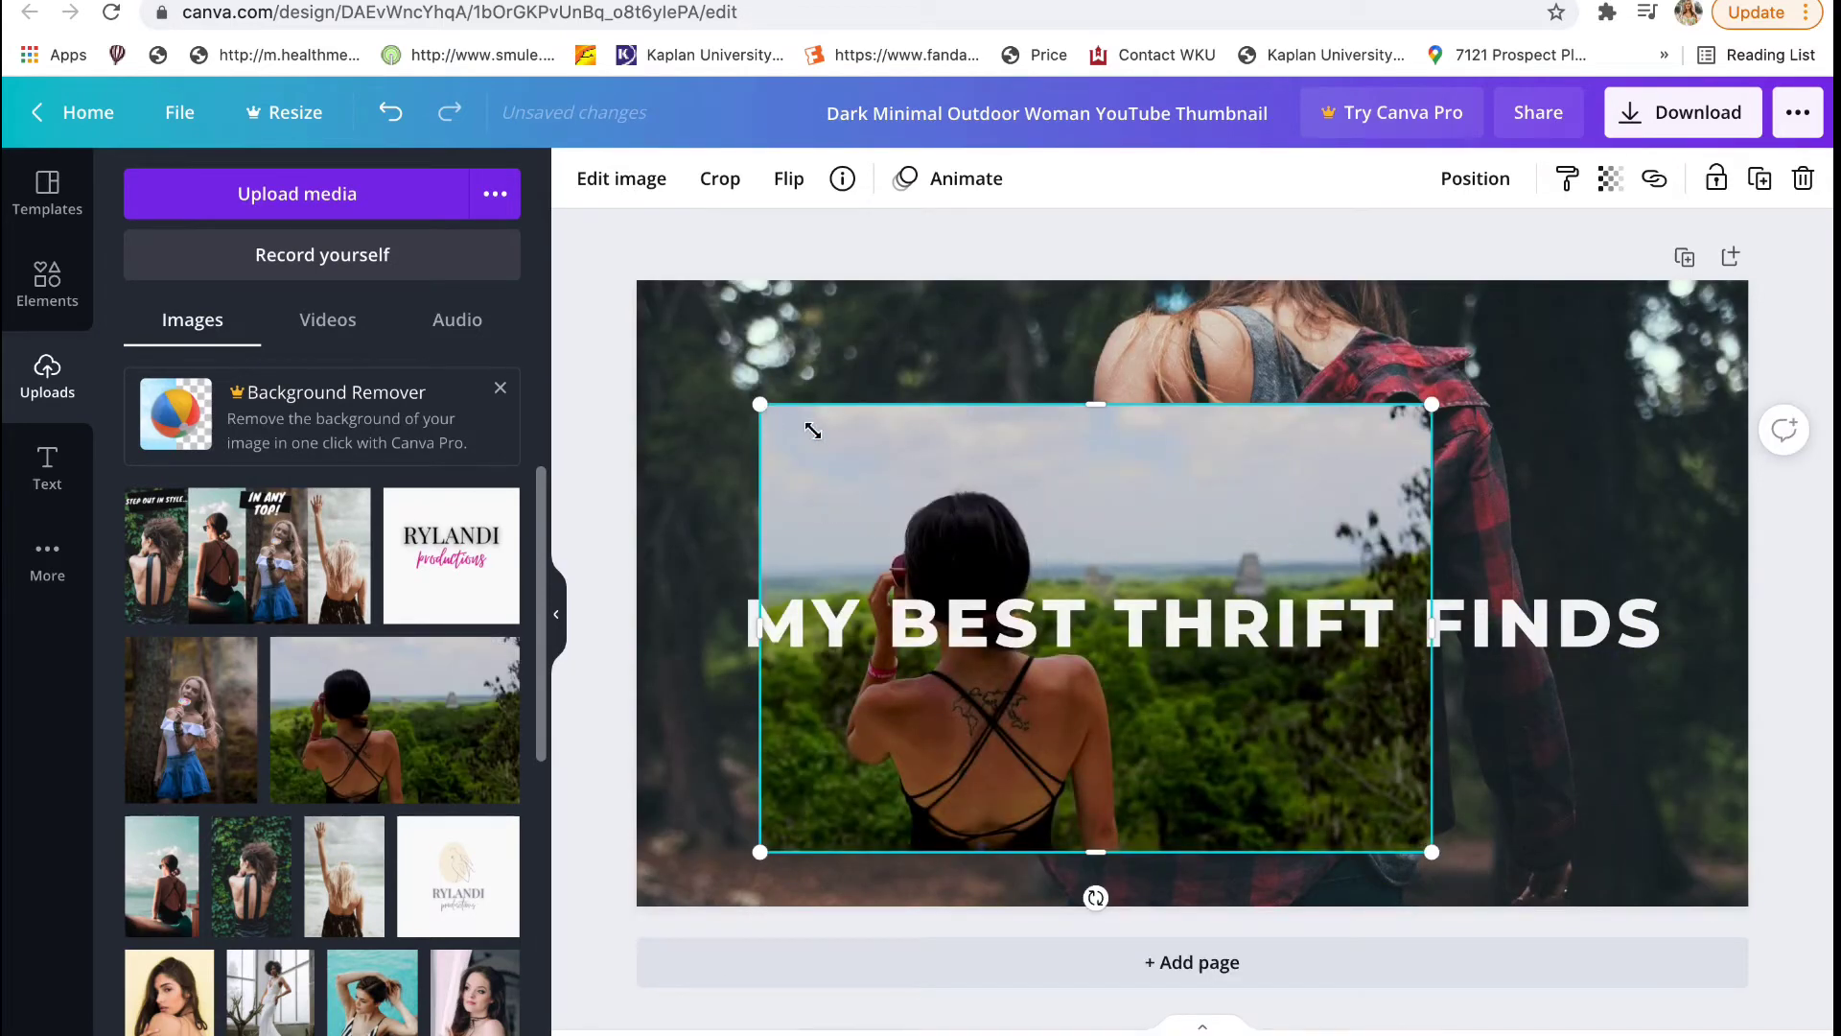
drag(812, 430, 997, 563)
click(678, 284)
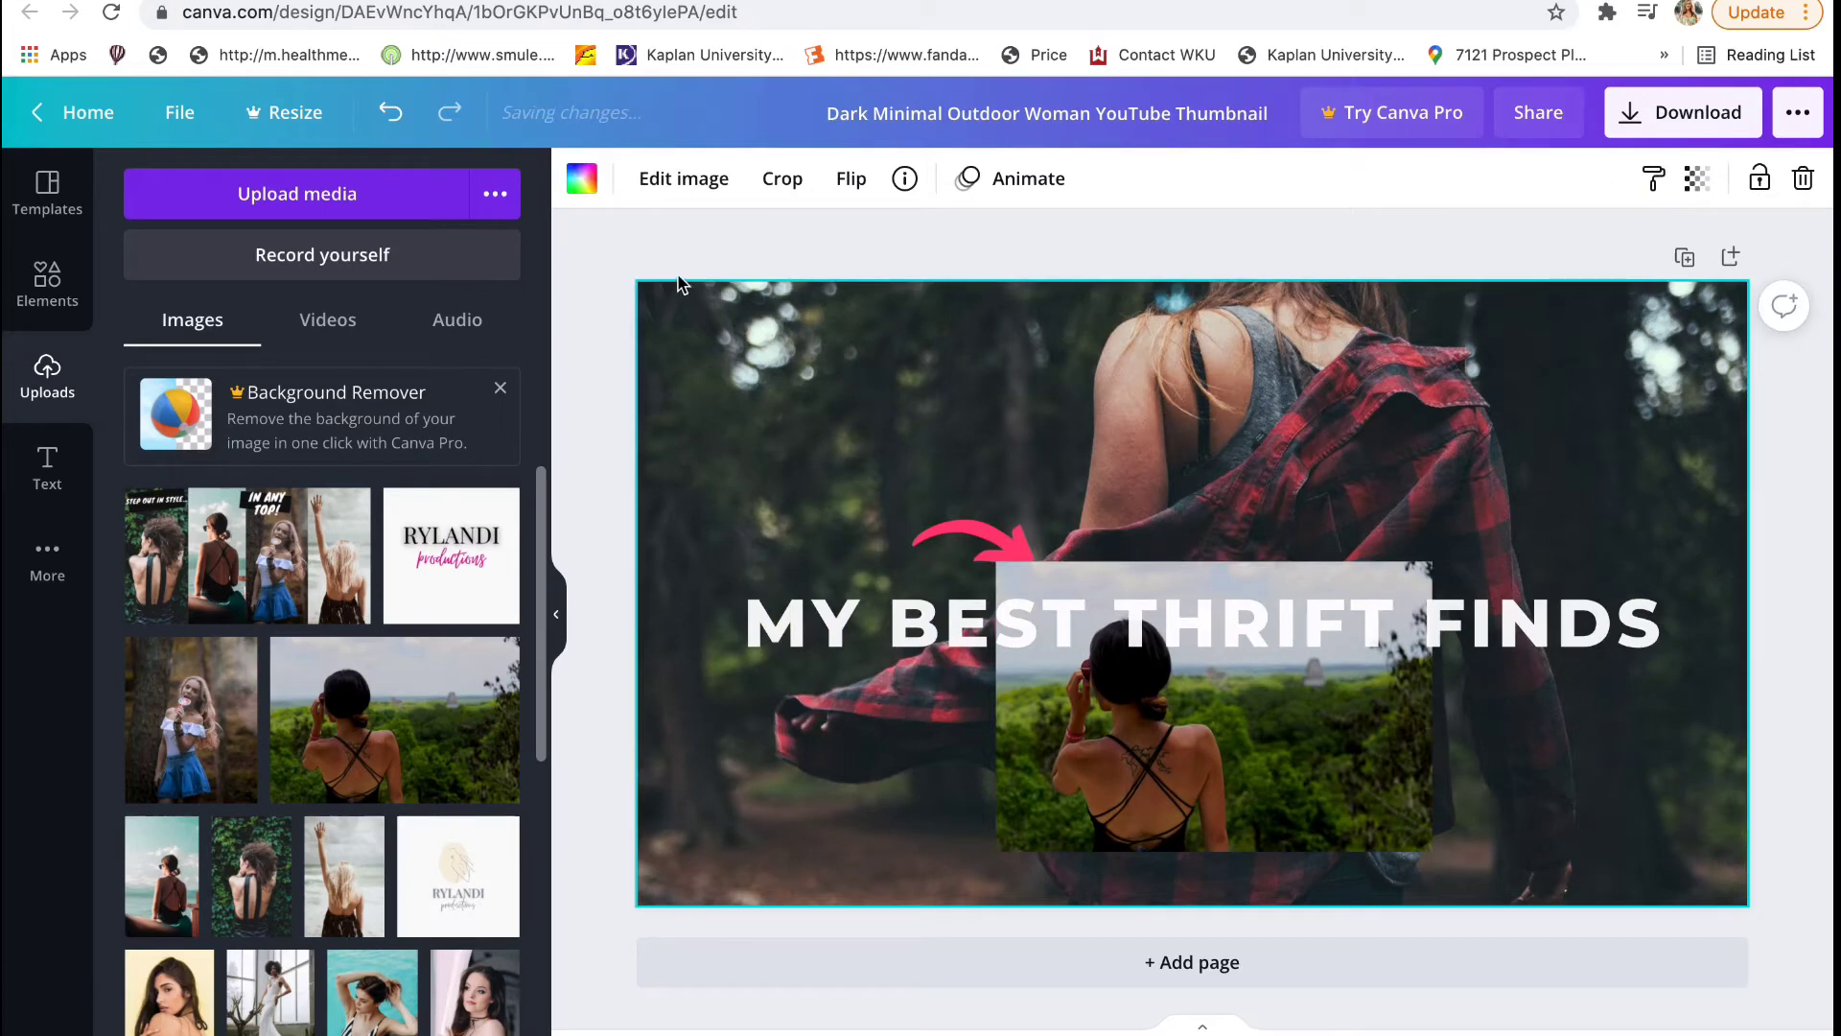
drag(1199, 710, 838, 425)
drag(1080, 642, 1008, 619)
click(880, 494)
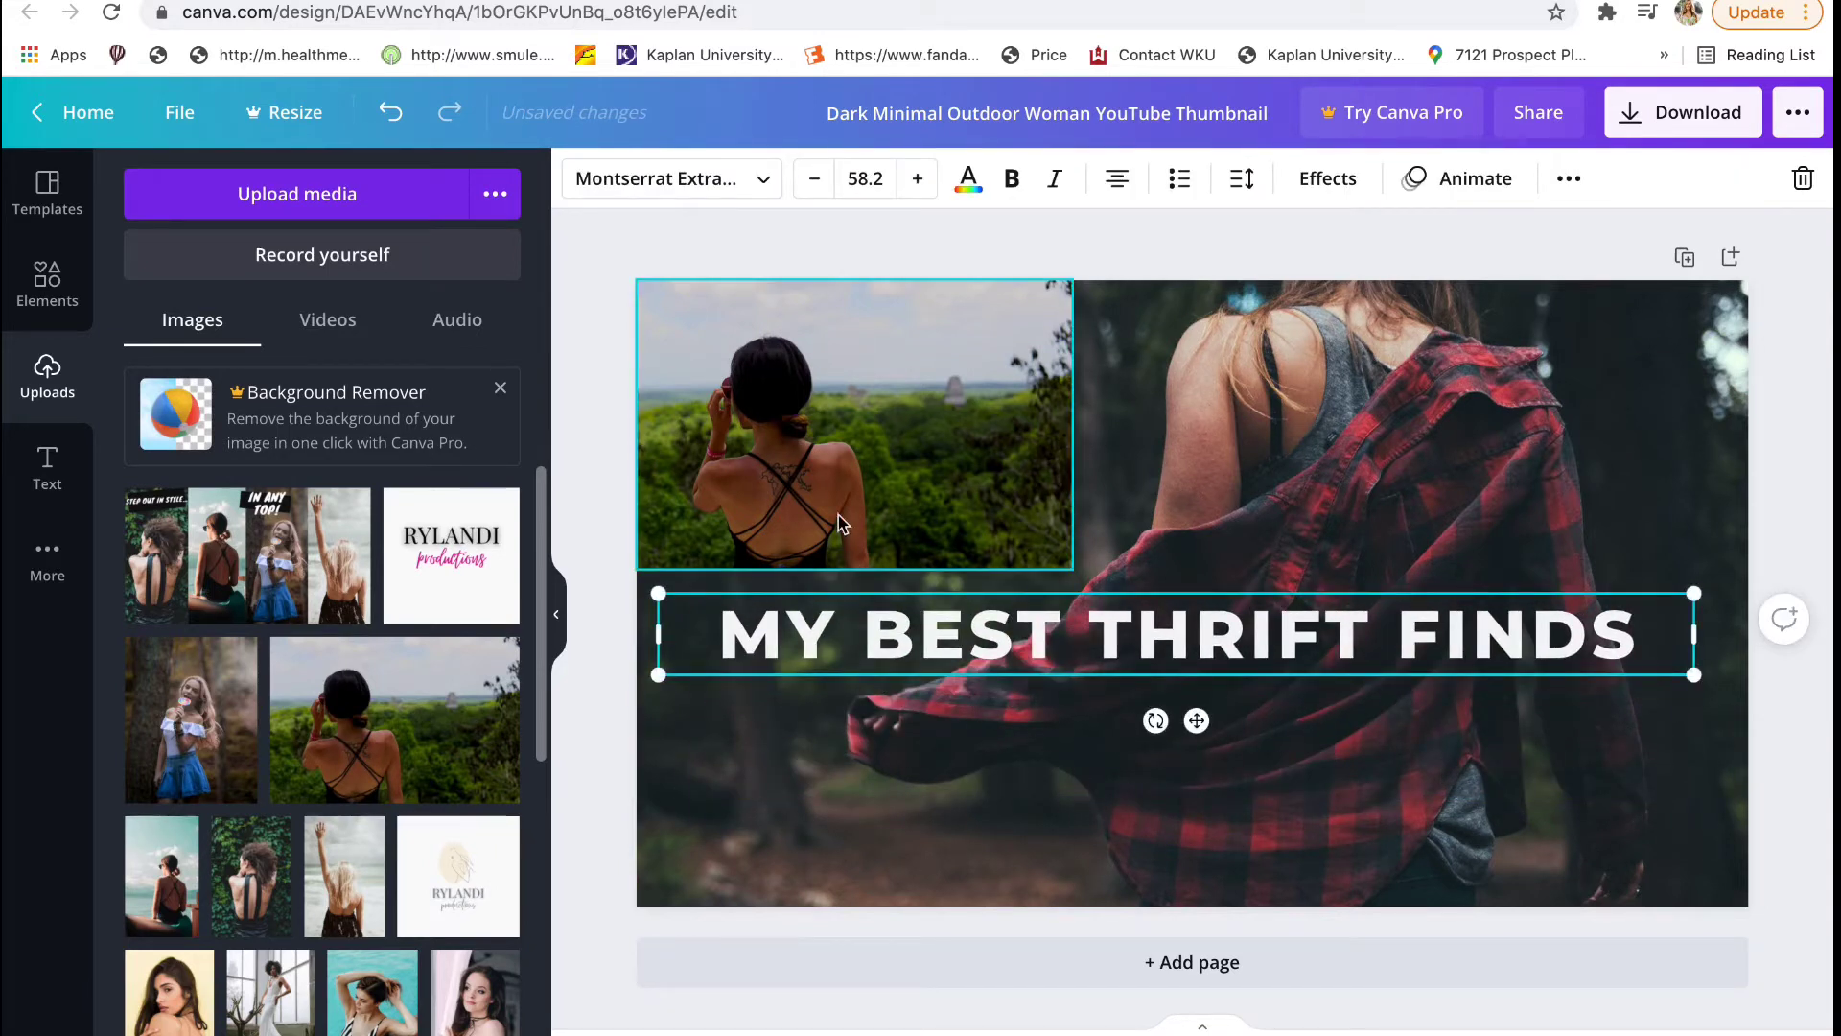
- Set the top-left forest photo's transparency to 59 and copy its style
click(940, 236)
click(1004, 355)
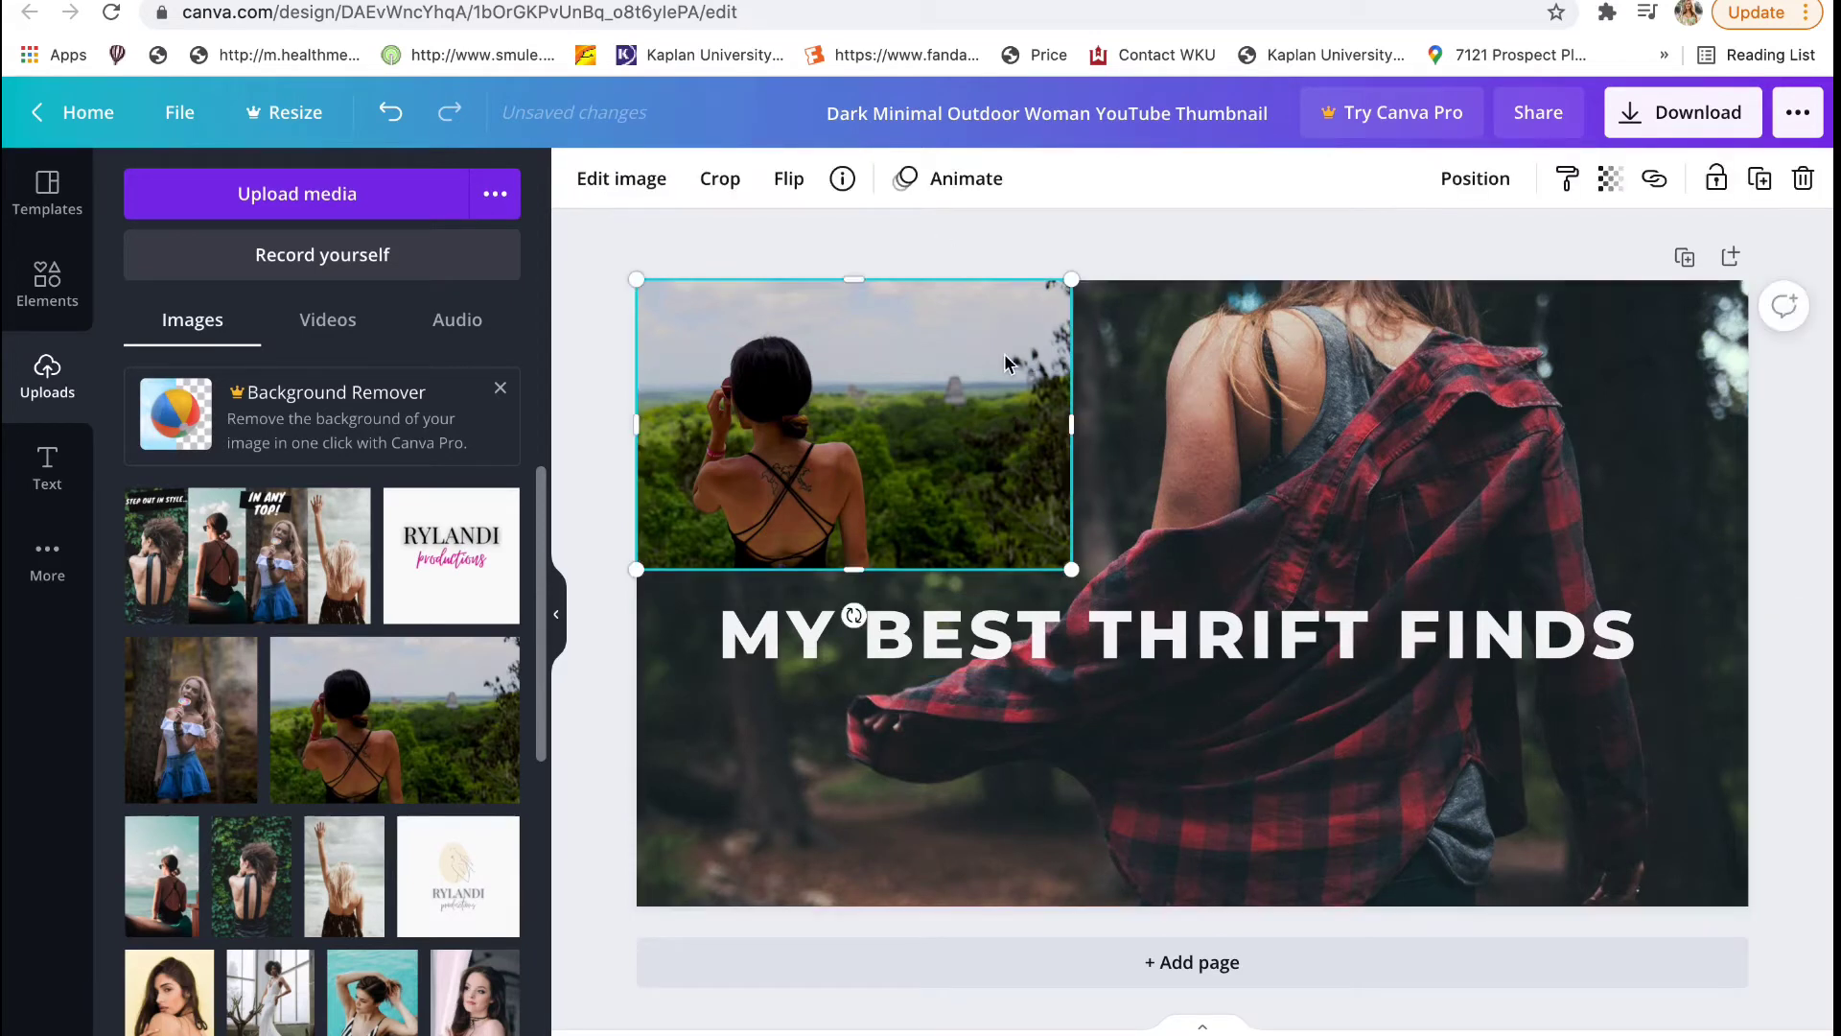
click(1617, 195)
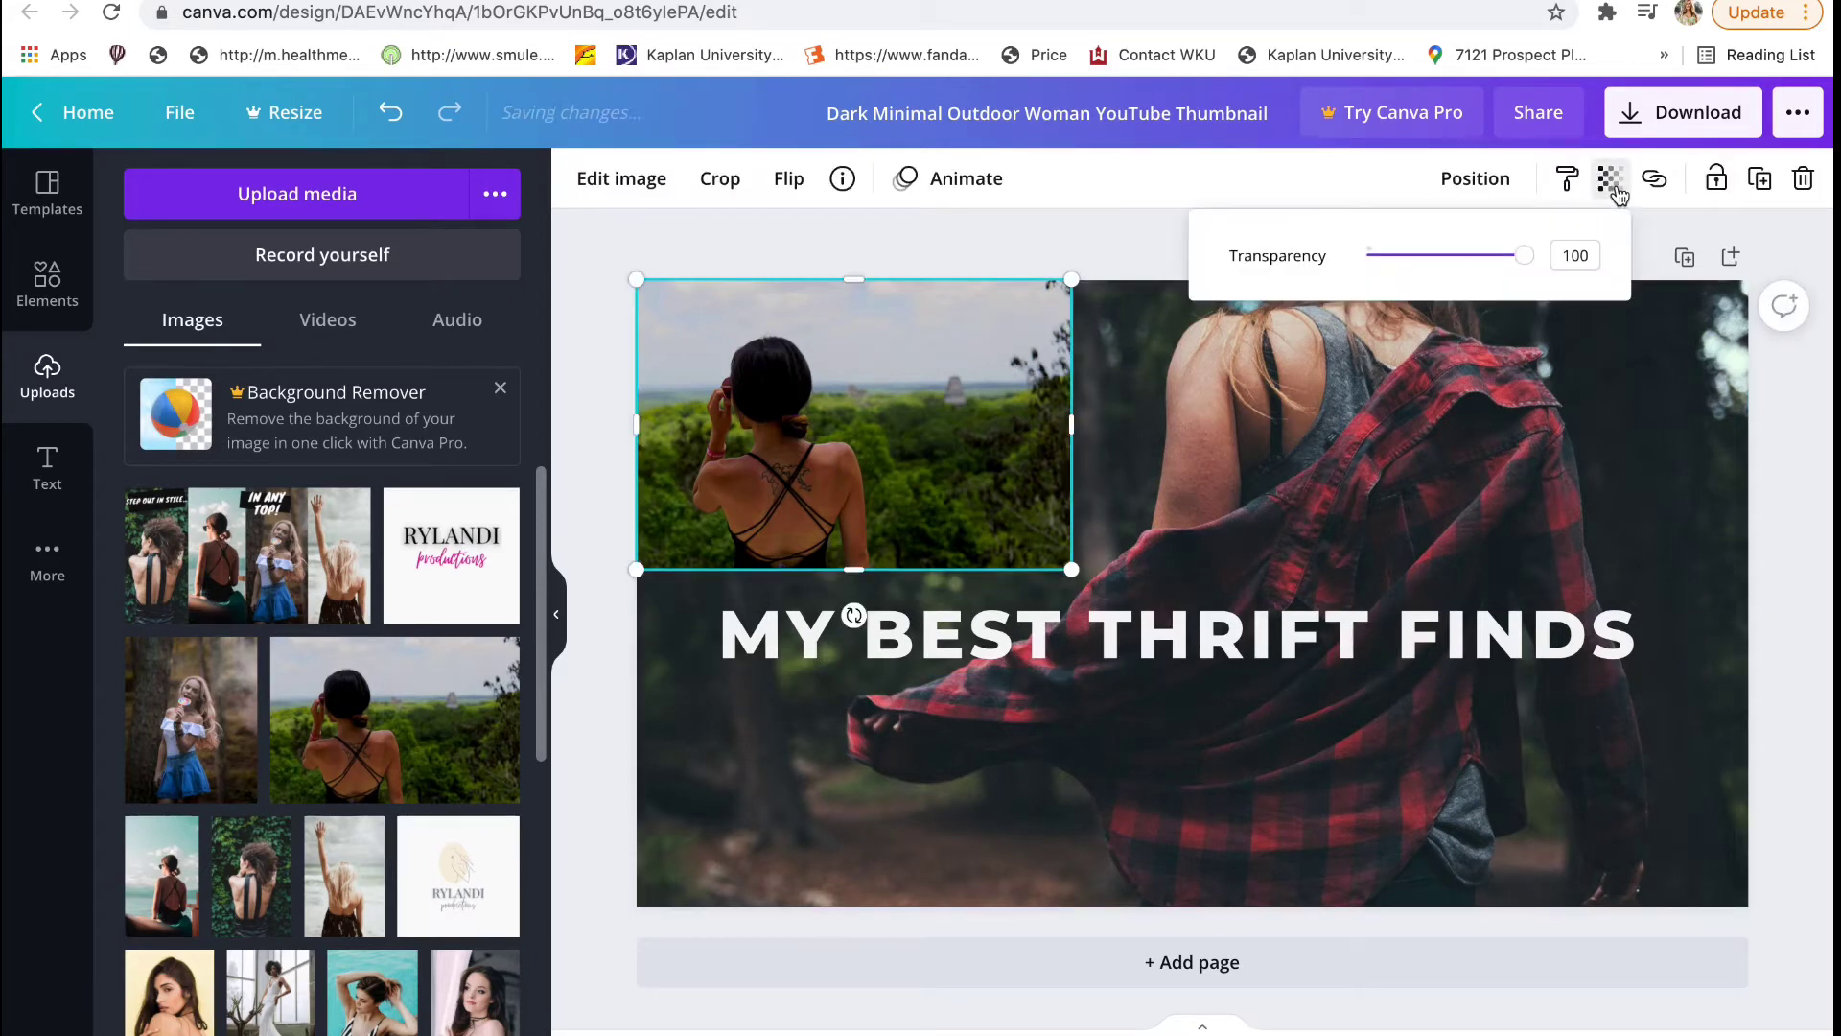
drag(1522, 255, 1461, 265)
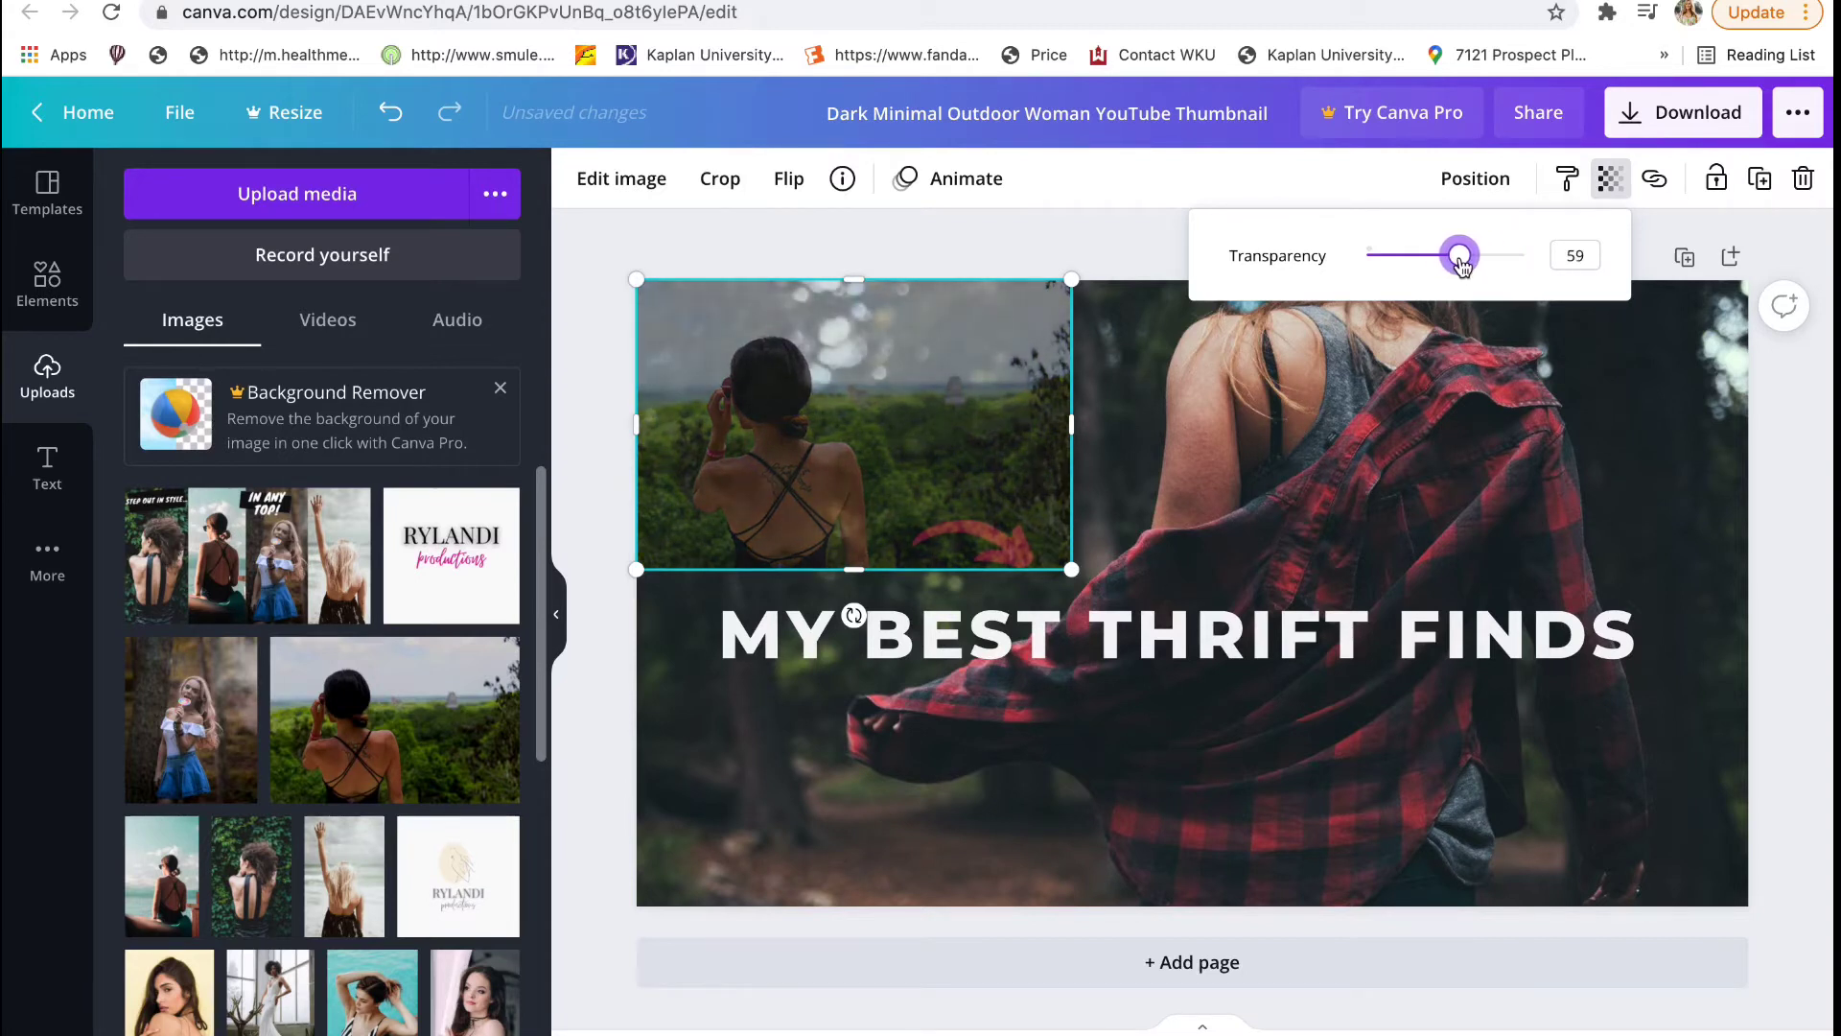
click(1072, 221)
click(1072, 221)
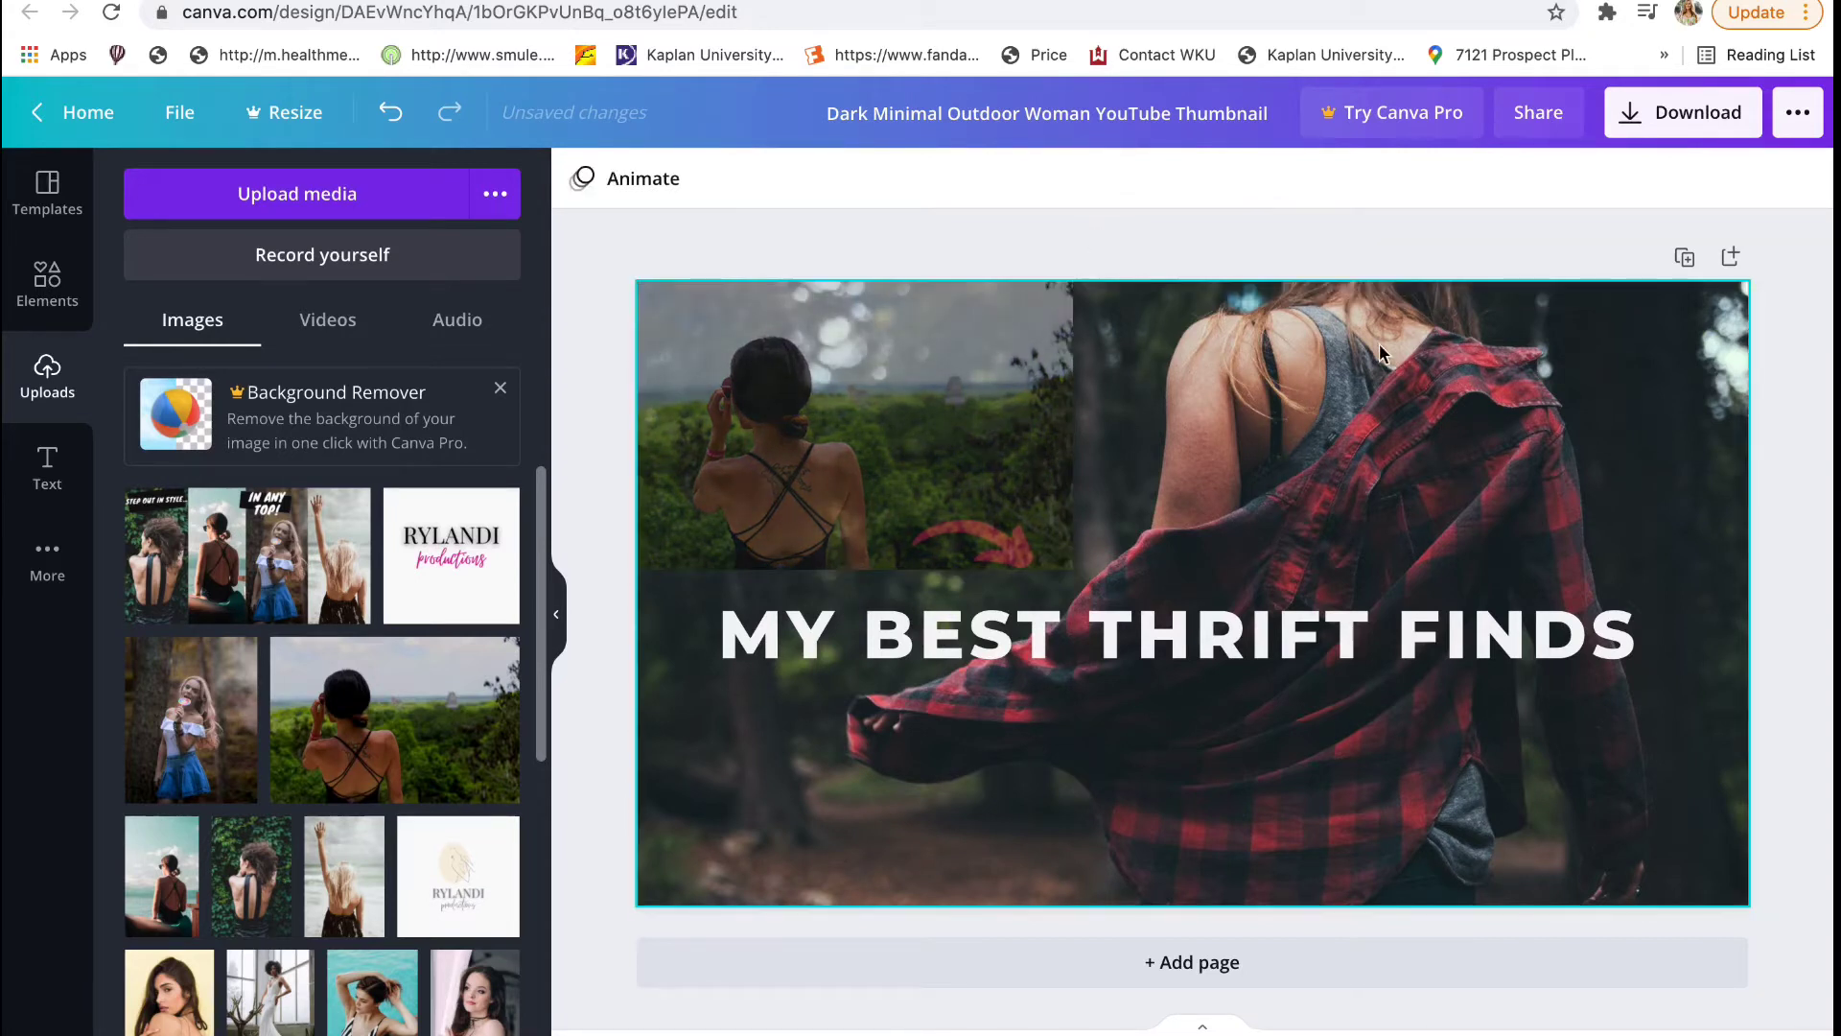
click(865, 395)
click(1610, 179)
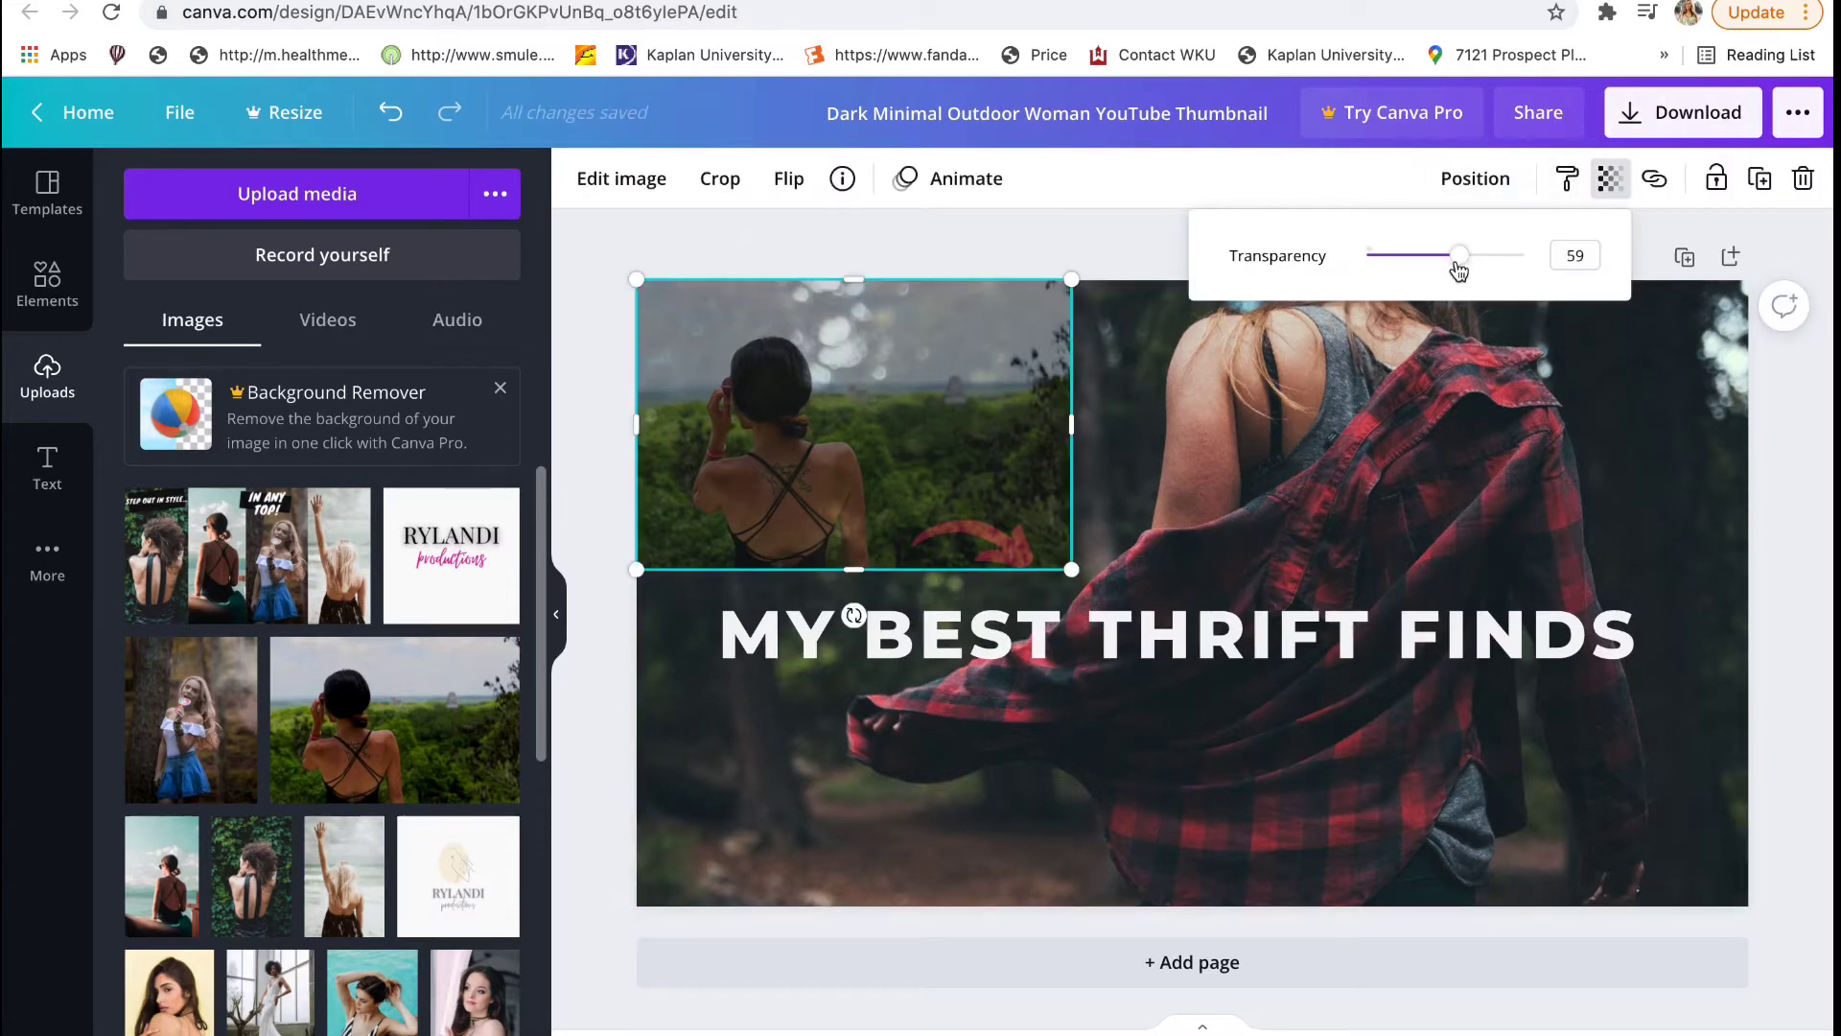
drag(1459, 272, 1481, 272)
click(1373, 188)
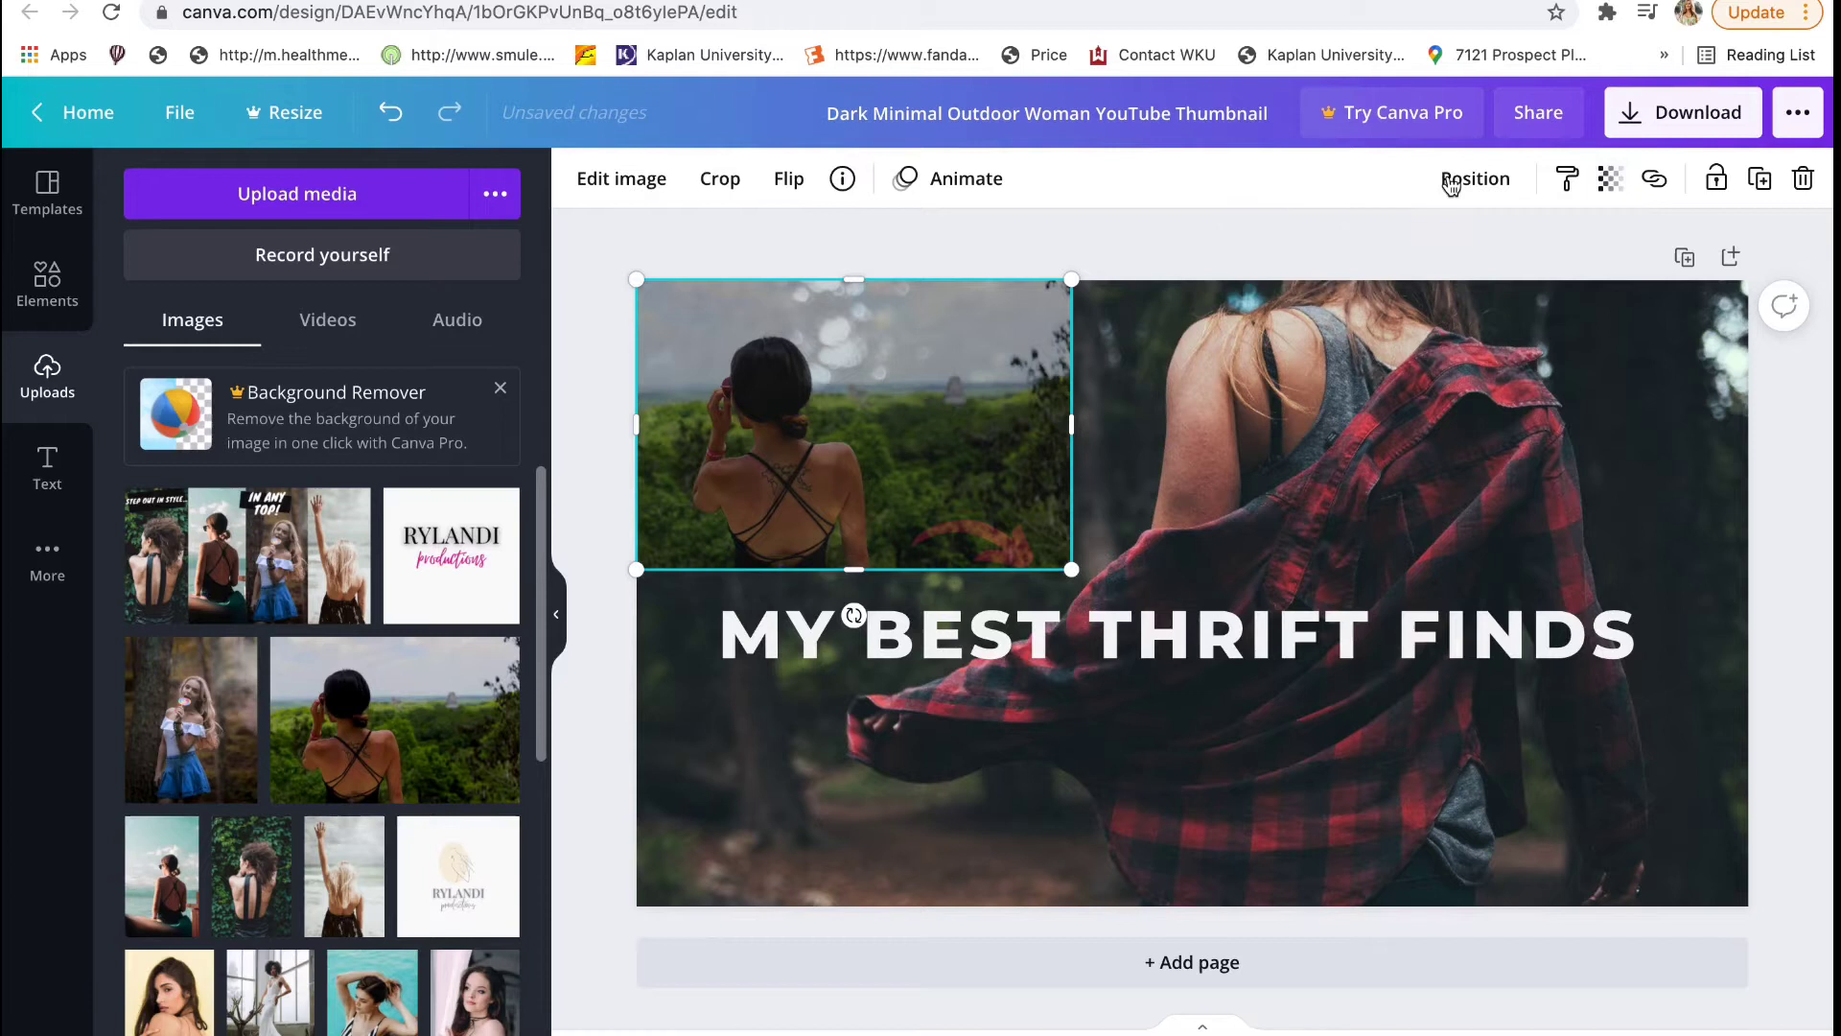
click(1565, 182)
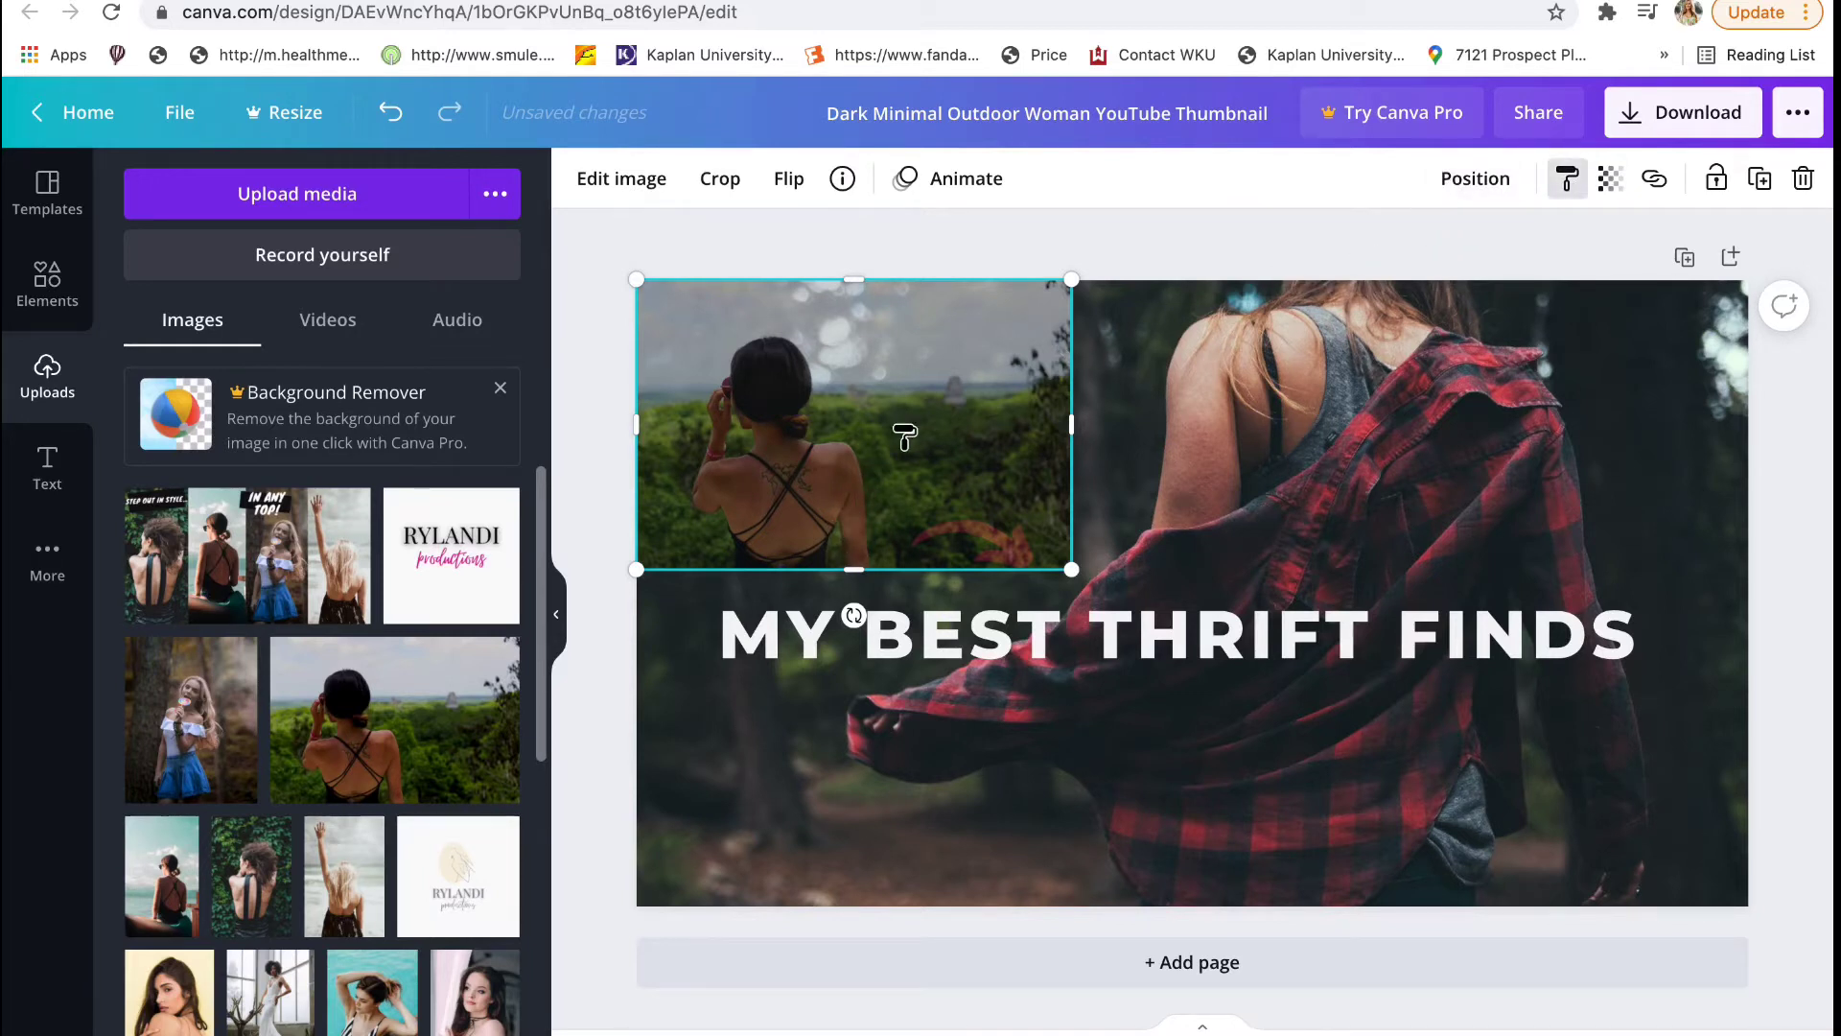
- Paste the copied style onto the background and reposition the overlay photo behind the title
click(1122, 441)
drag(975, 395, 966, 460)
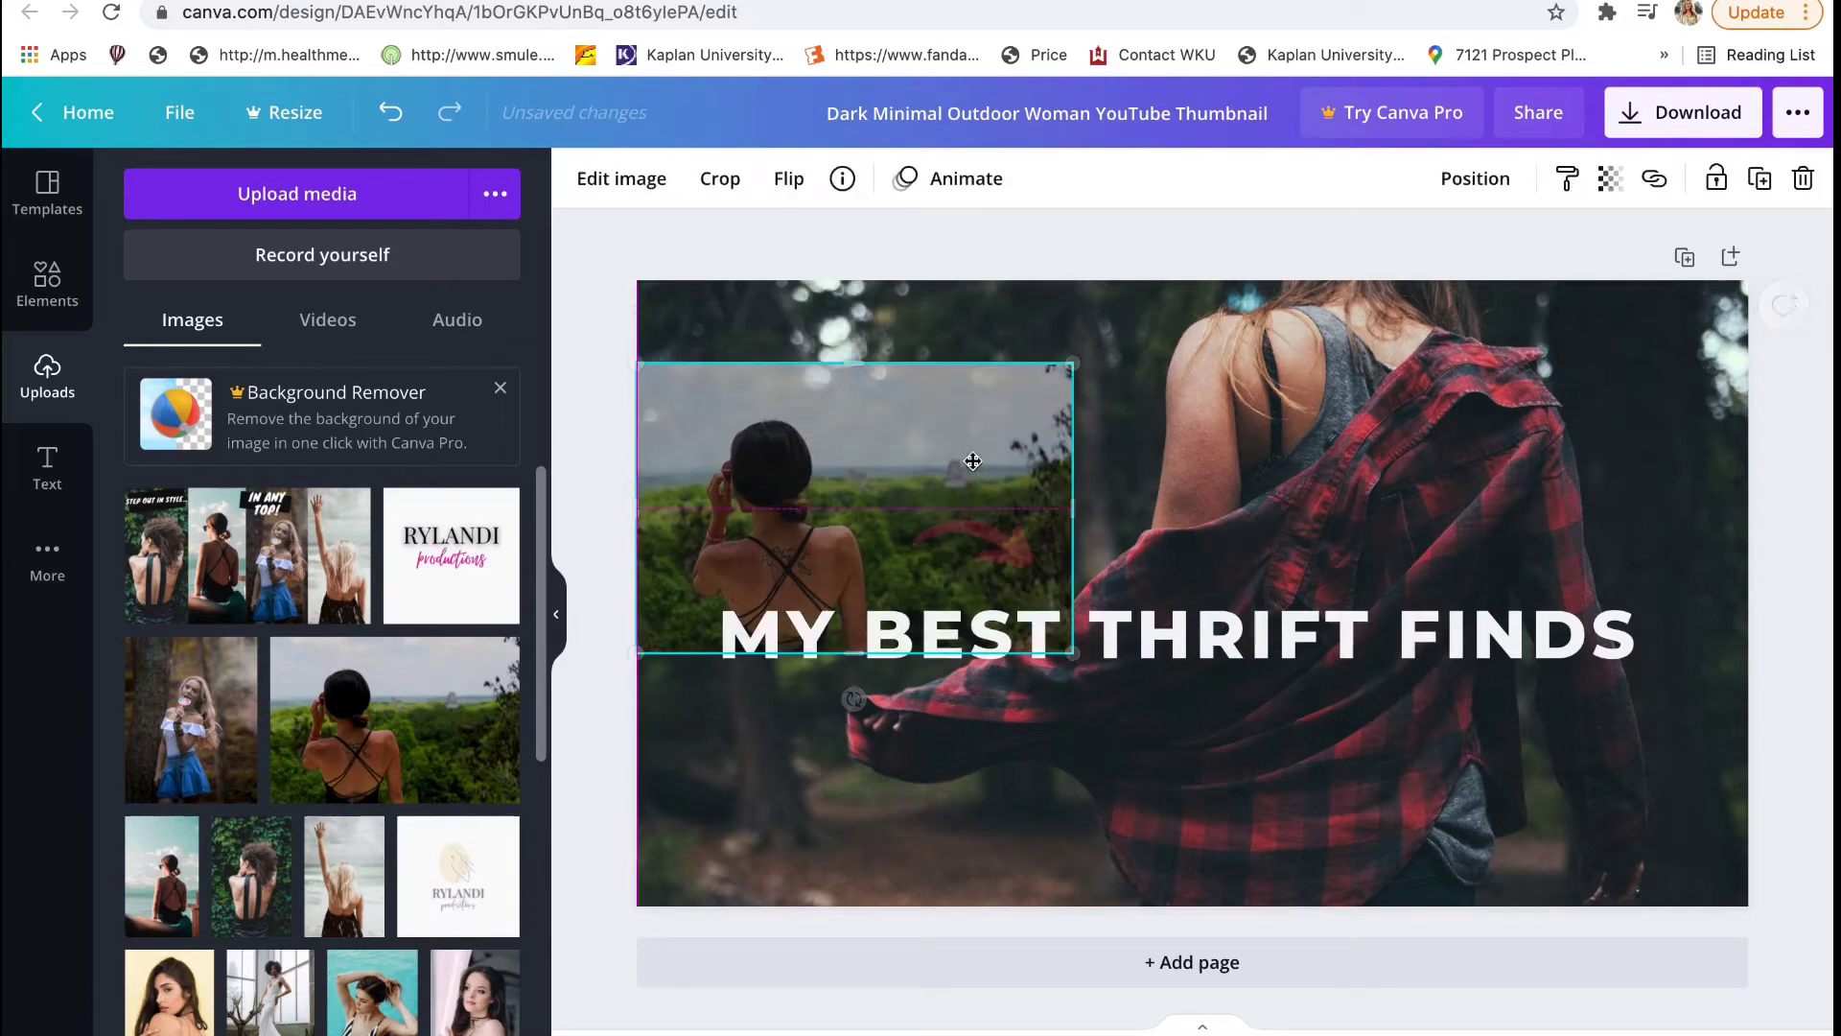
click(390, 113)
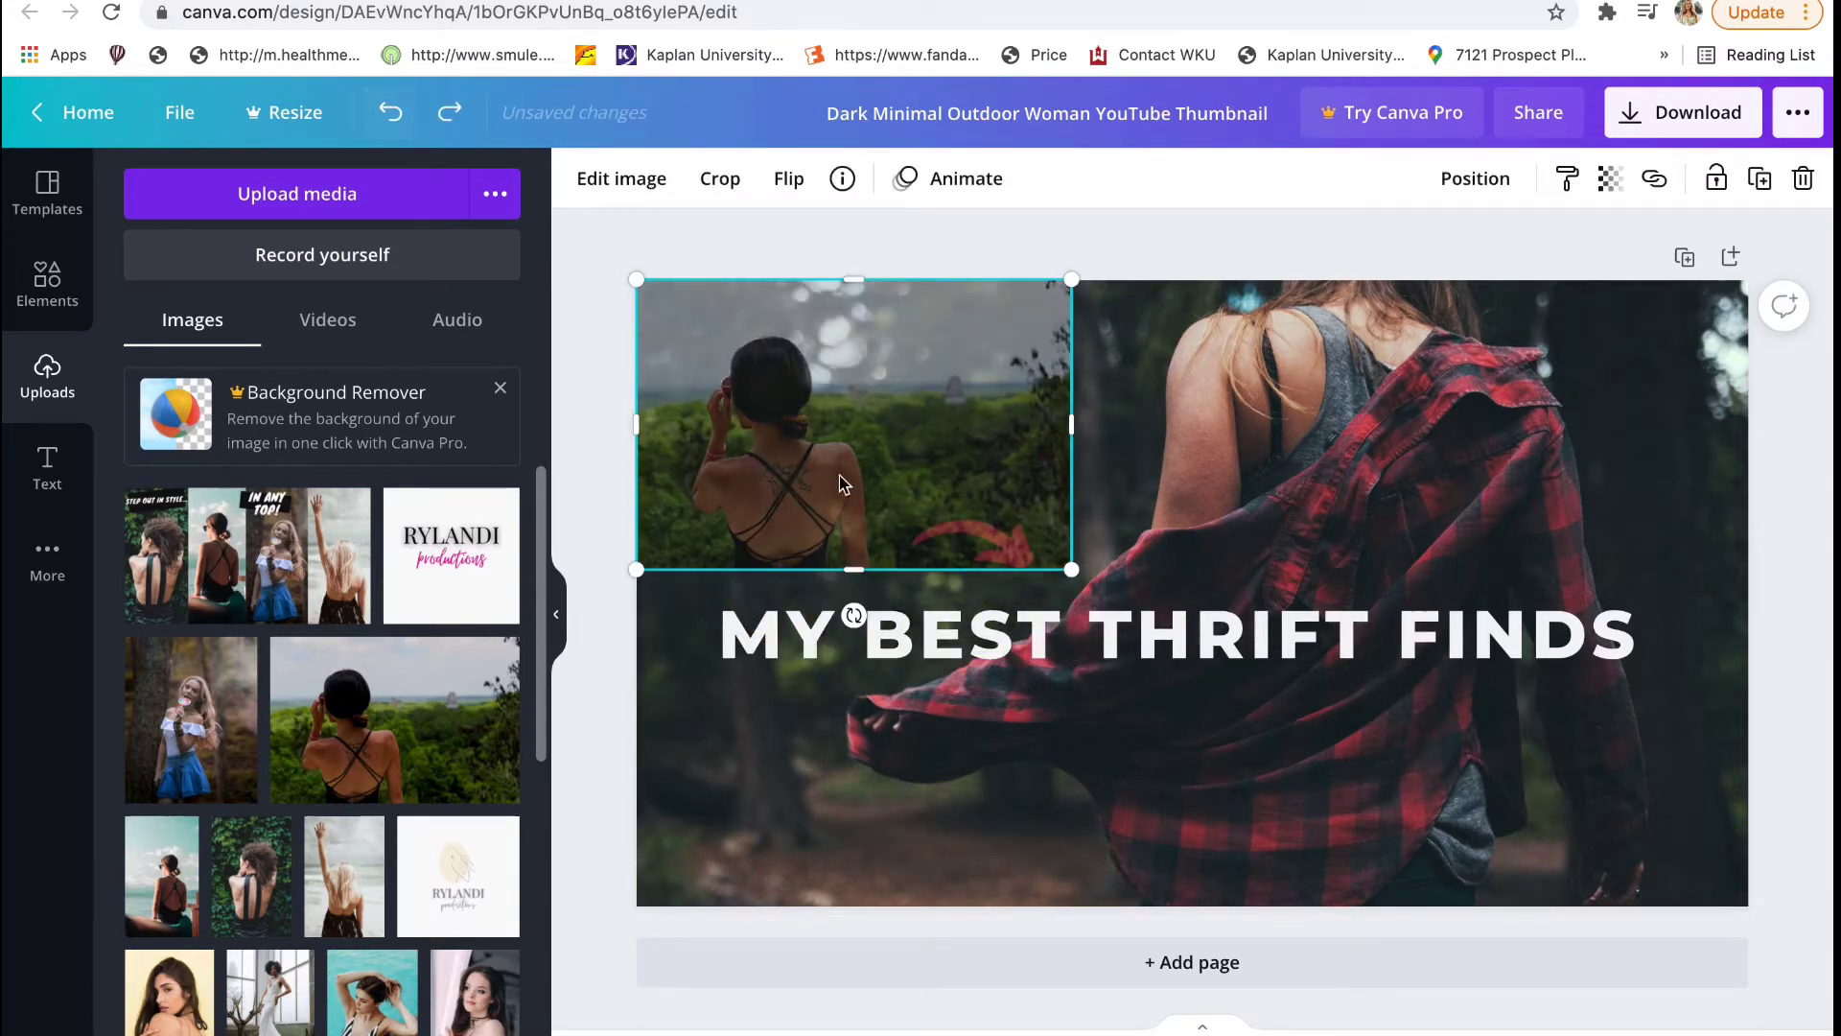
click(1004, 645)
click(1014, 542)
drag(1072, 503, 1364, 599)
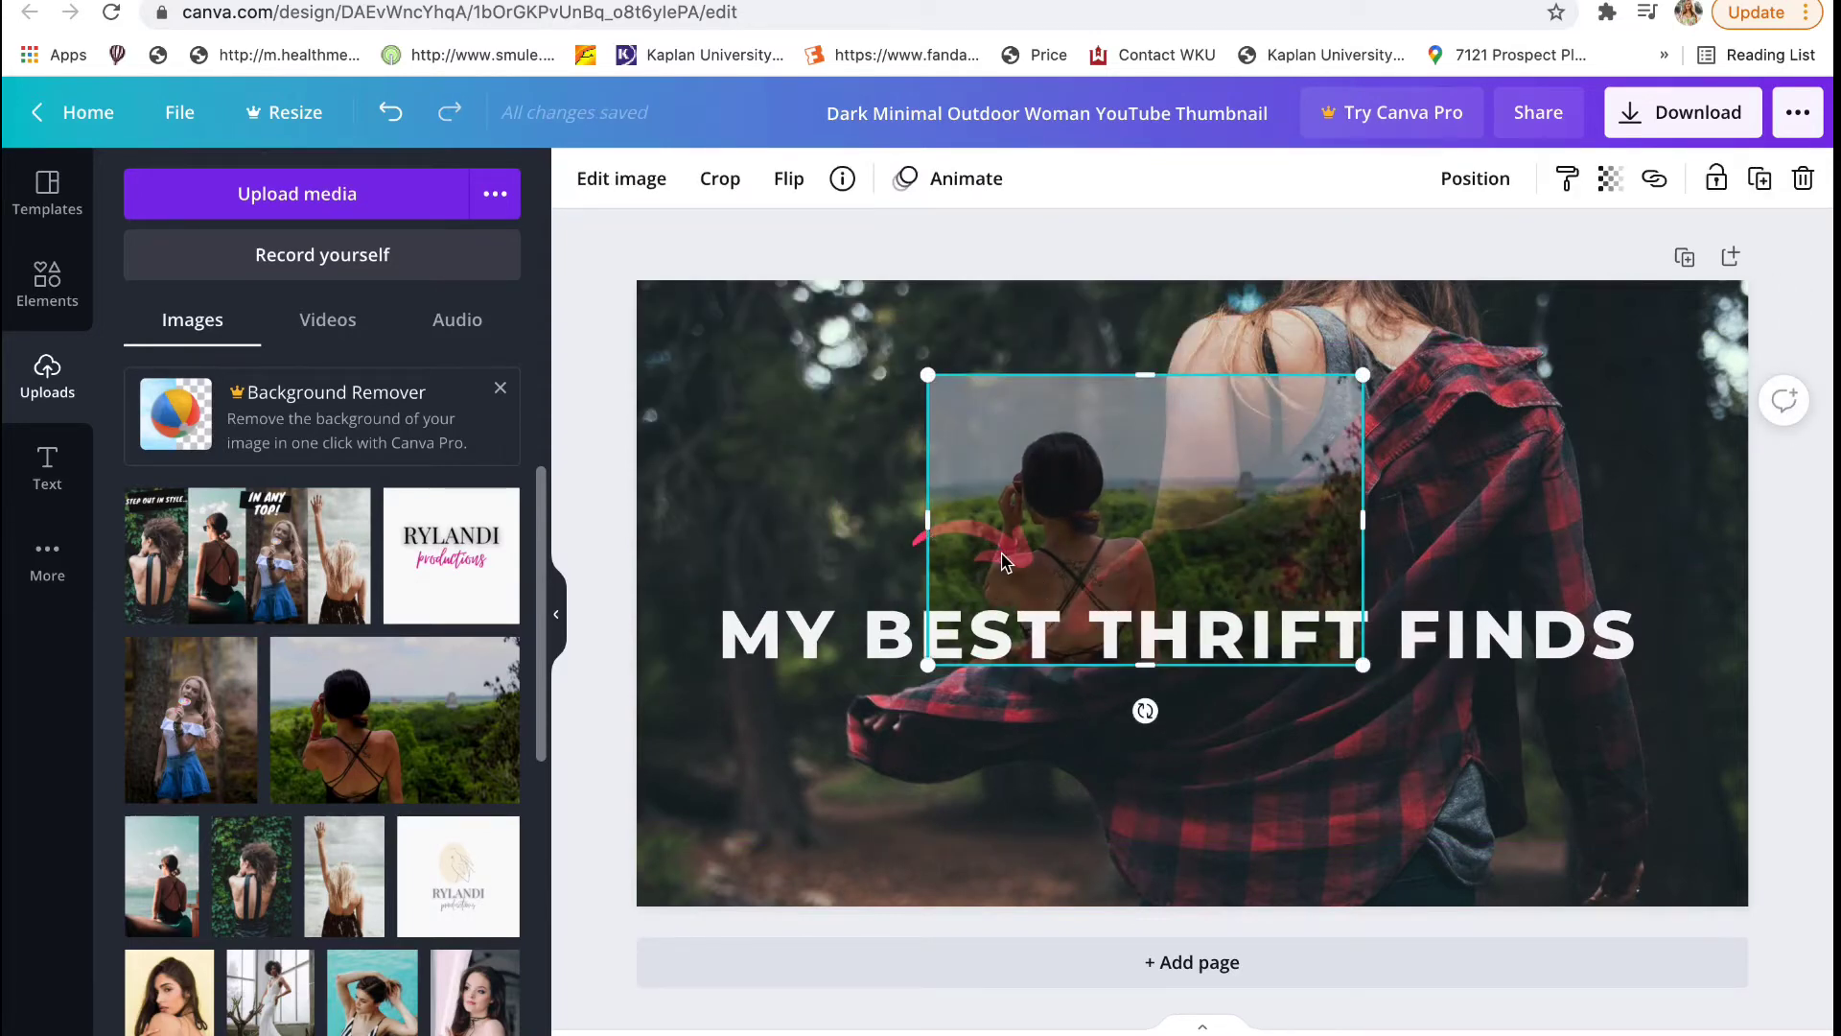
drag(1002, 560, 1066, 580)
- Delete the pink swoosh and snap the landscape photo into the top-left corner
click(969, 532)
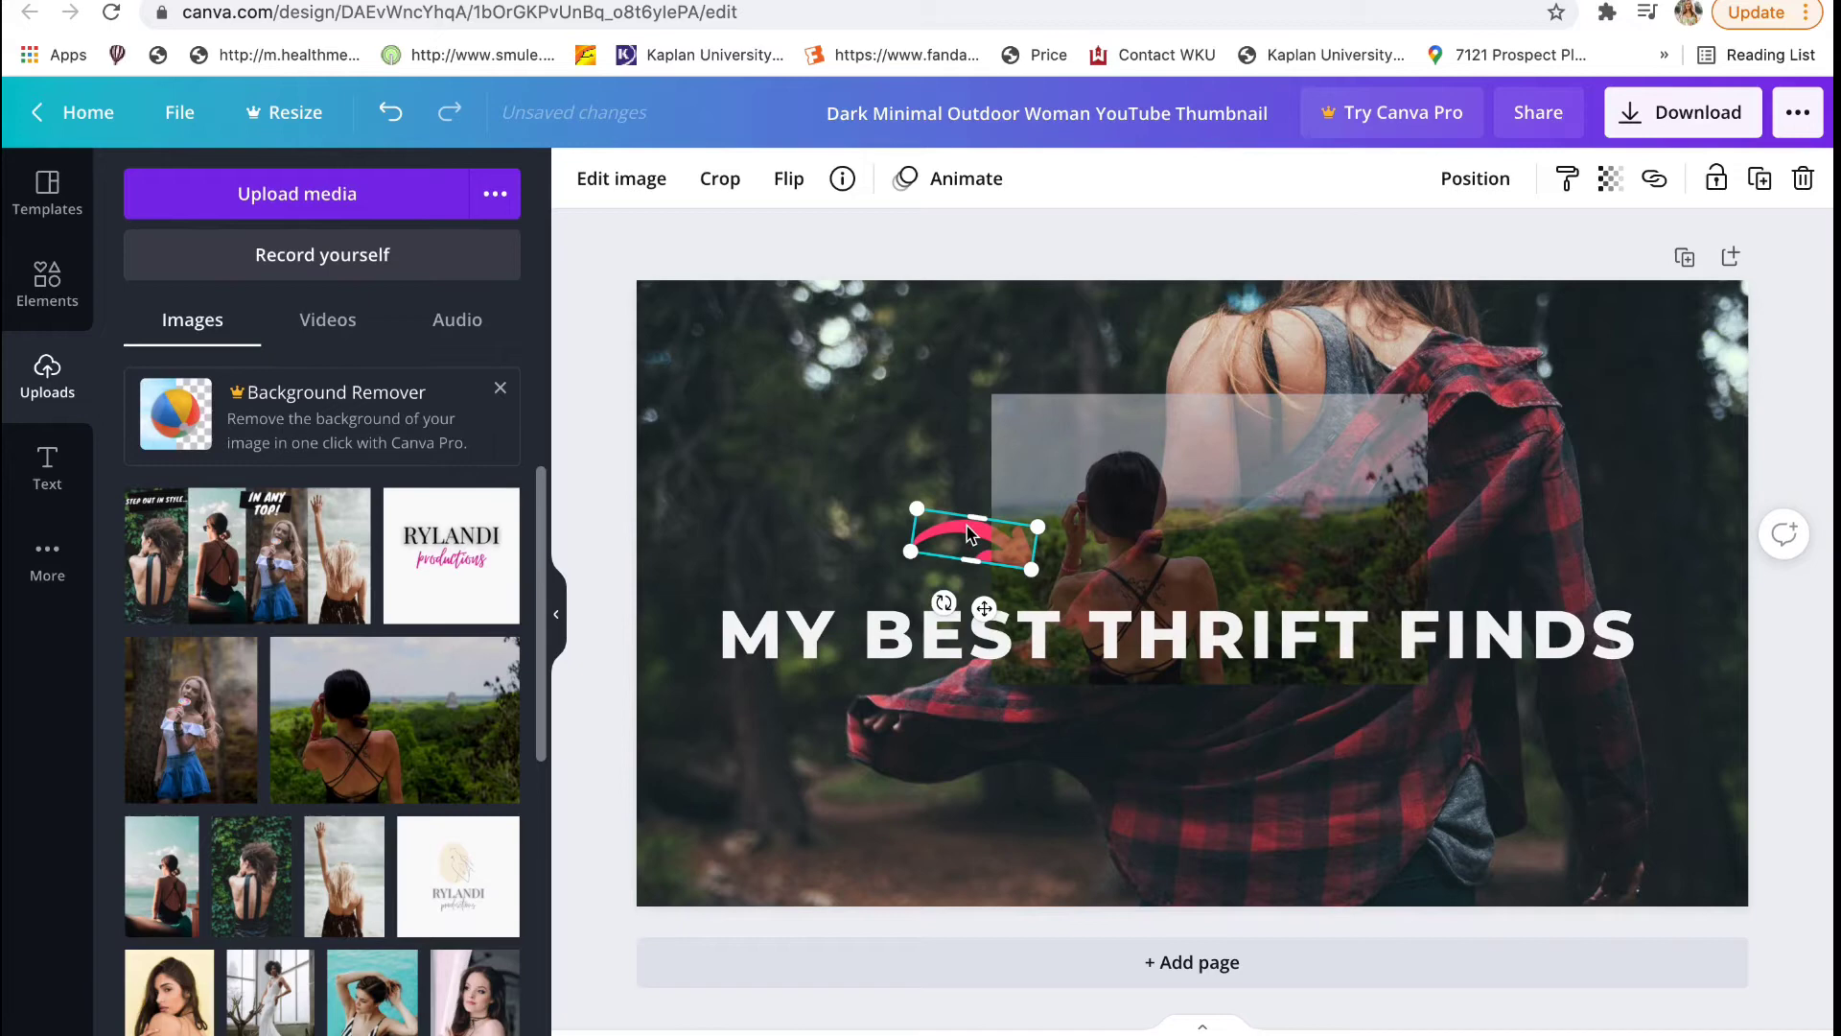
key(Delete)
drag(1101, 496, 740, 374)
click(1481, 292)
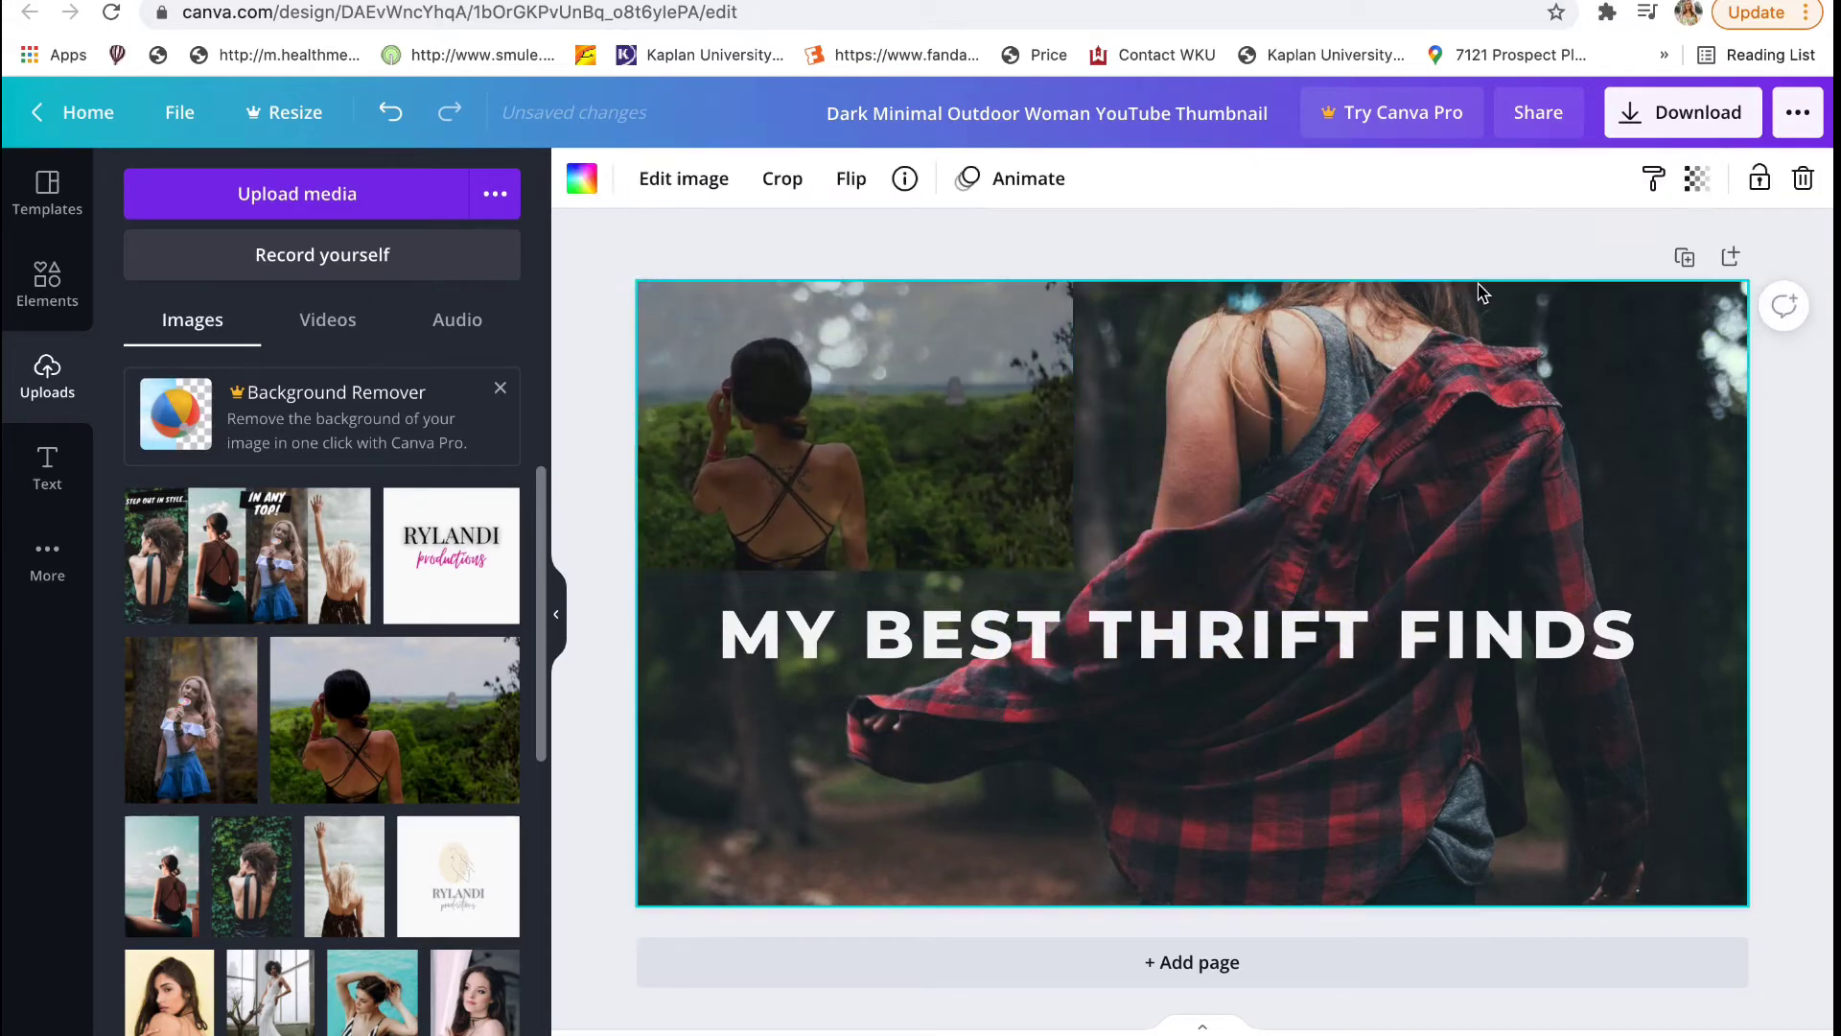
- Add the free pink neon GLOW text combination, skipping the Pro-only SHINE style
click(63, 481)
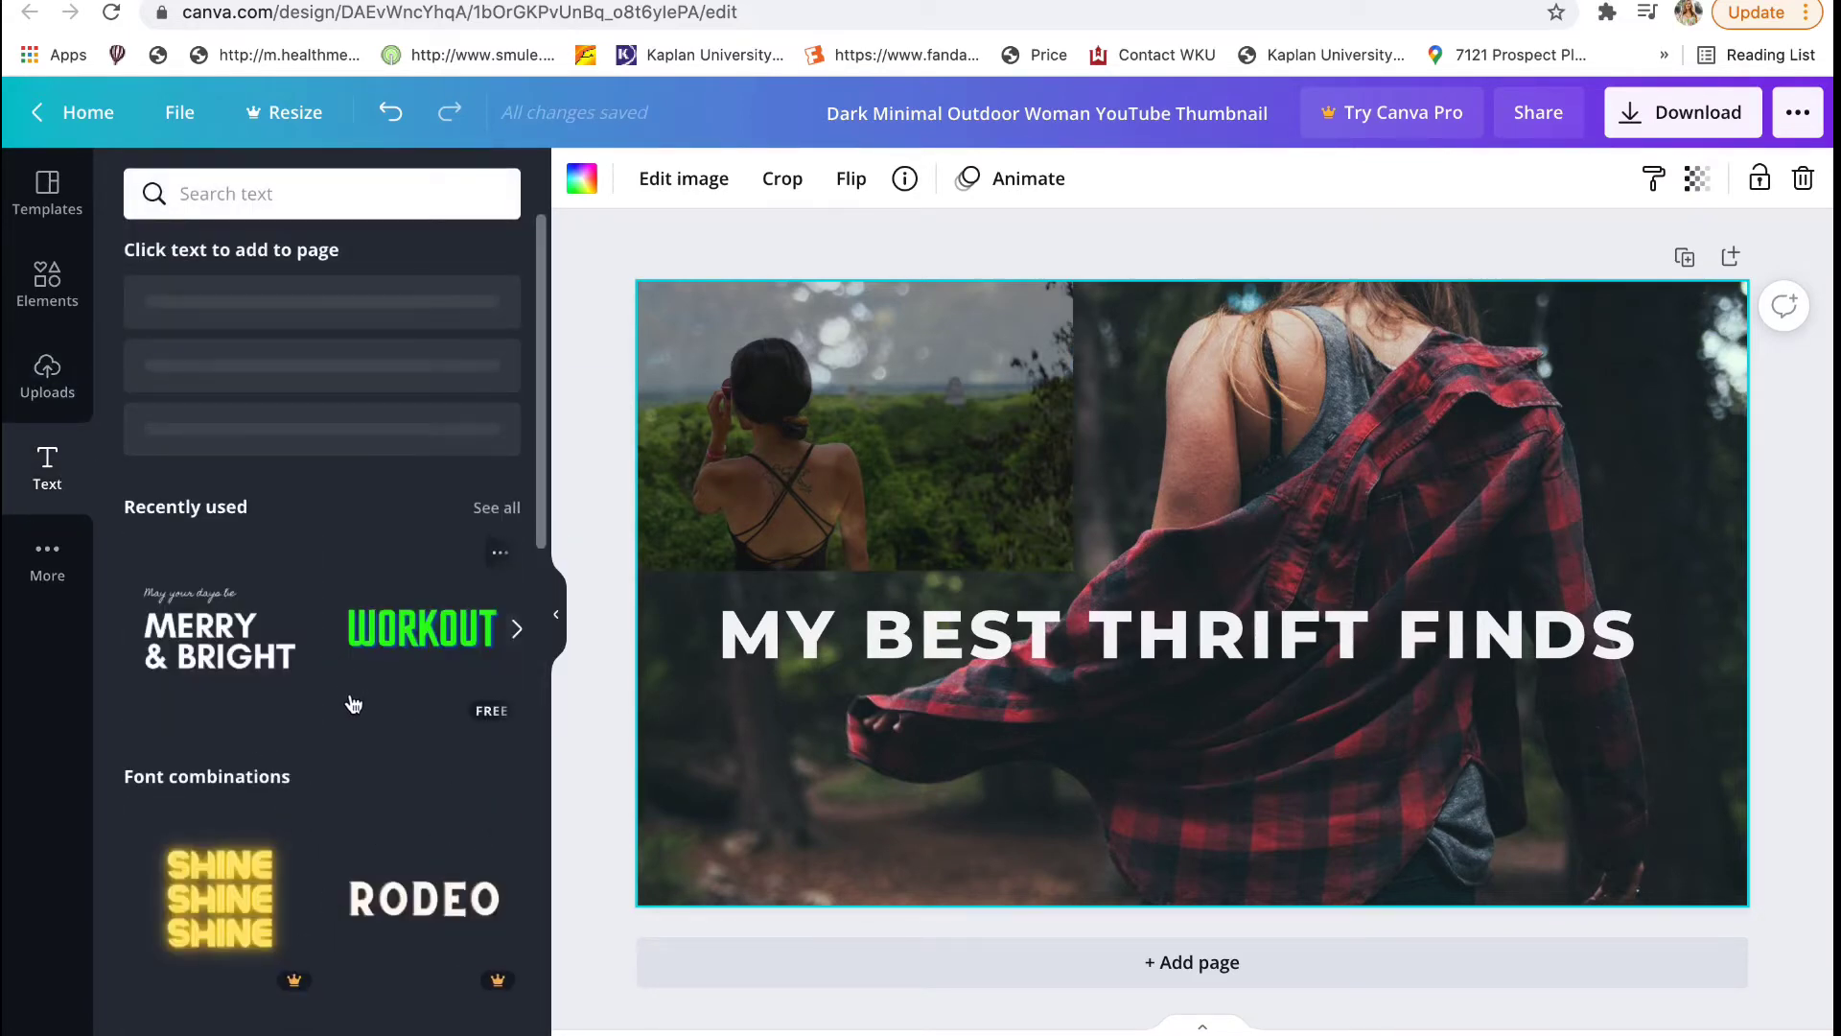
click(213, 916)
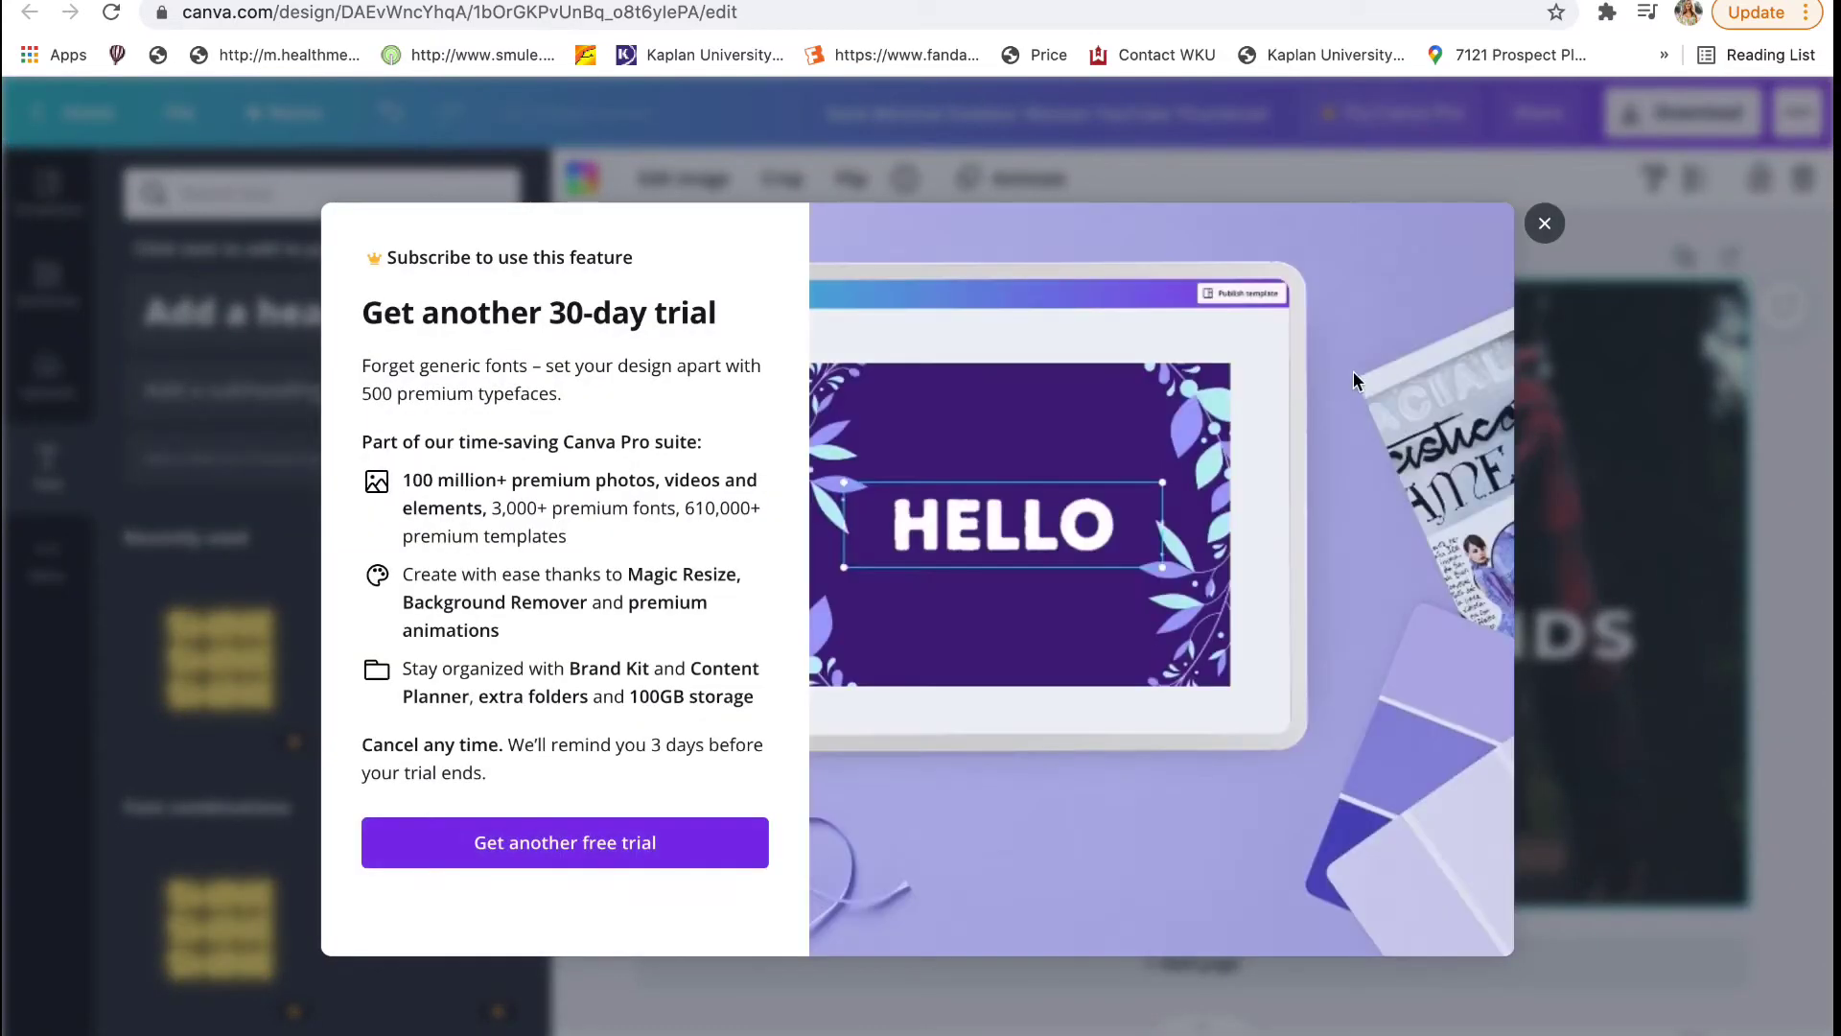
click(1543, 223)
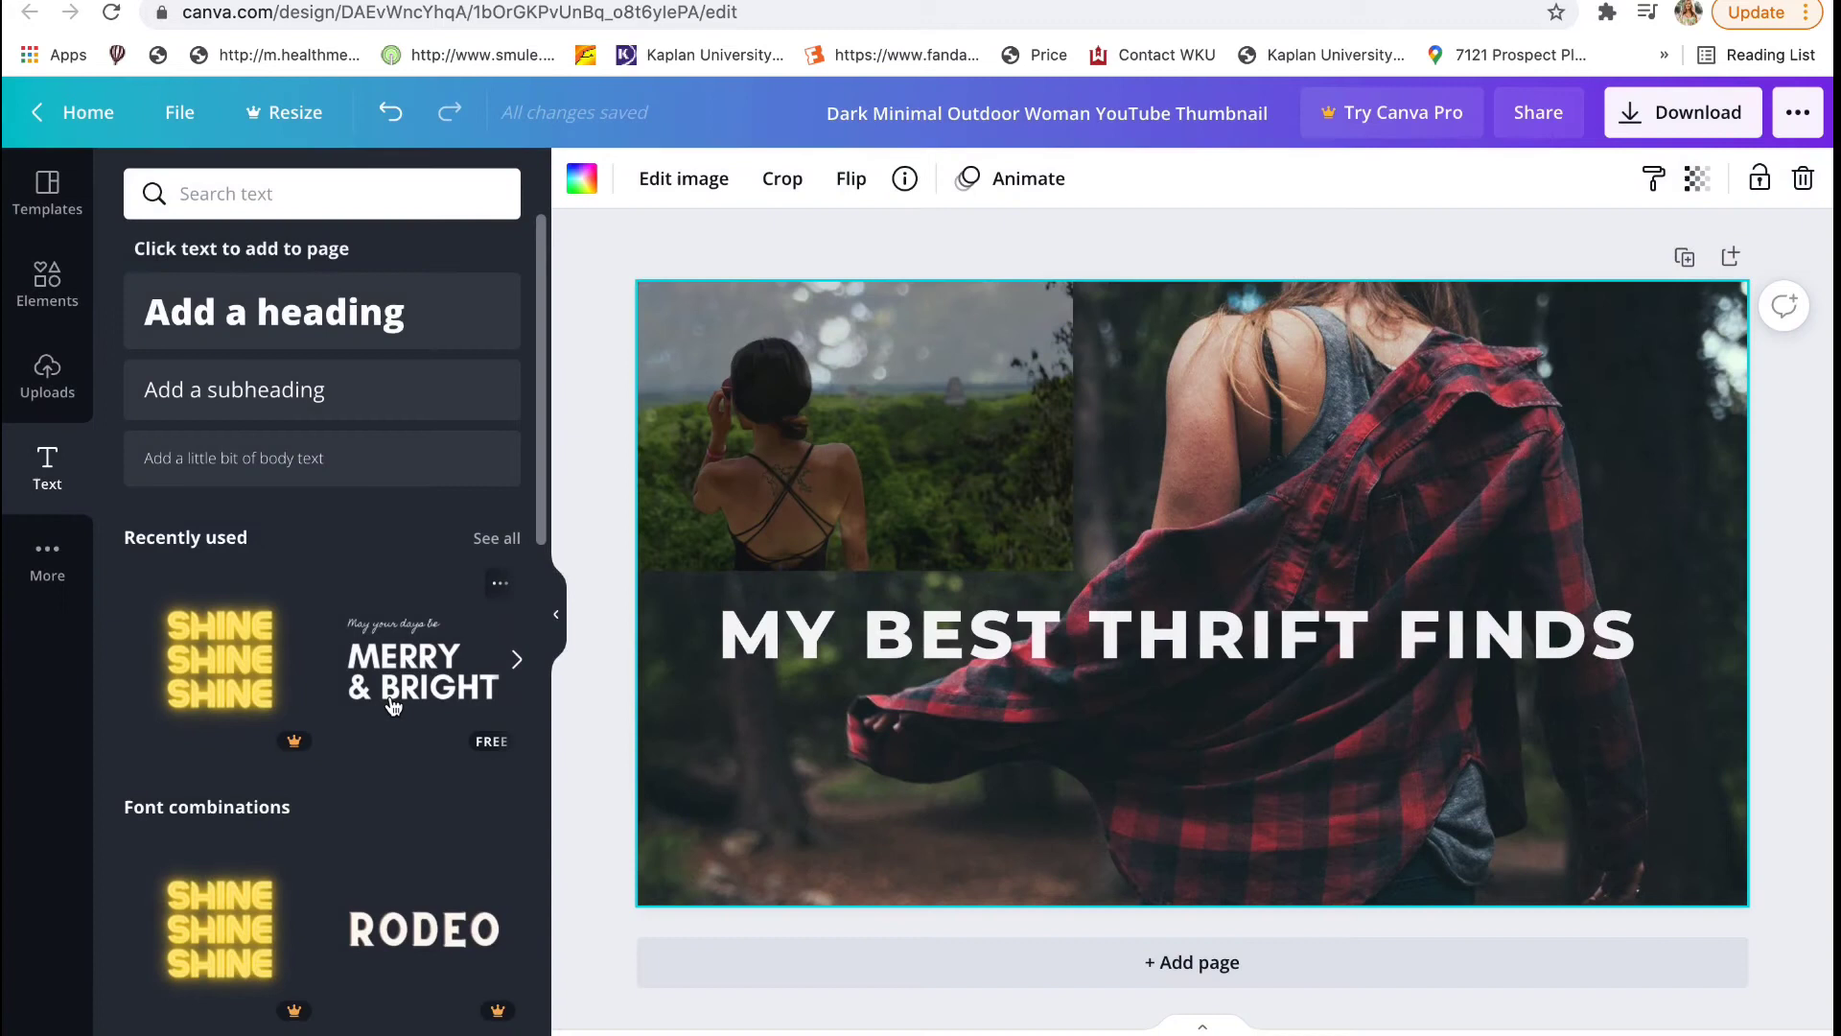
scroll(393, 706, down, 5)
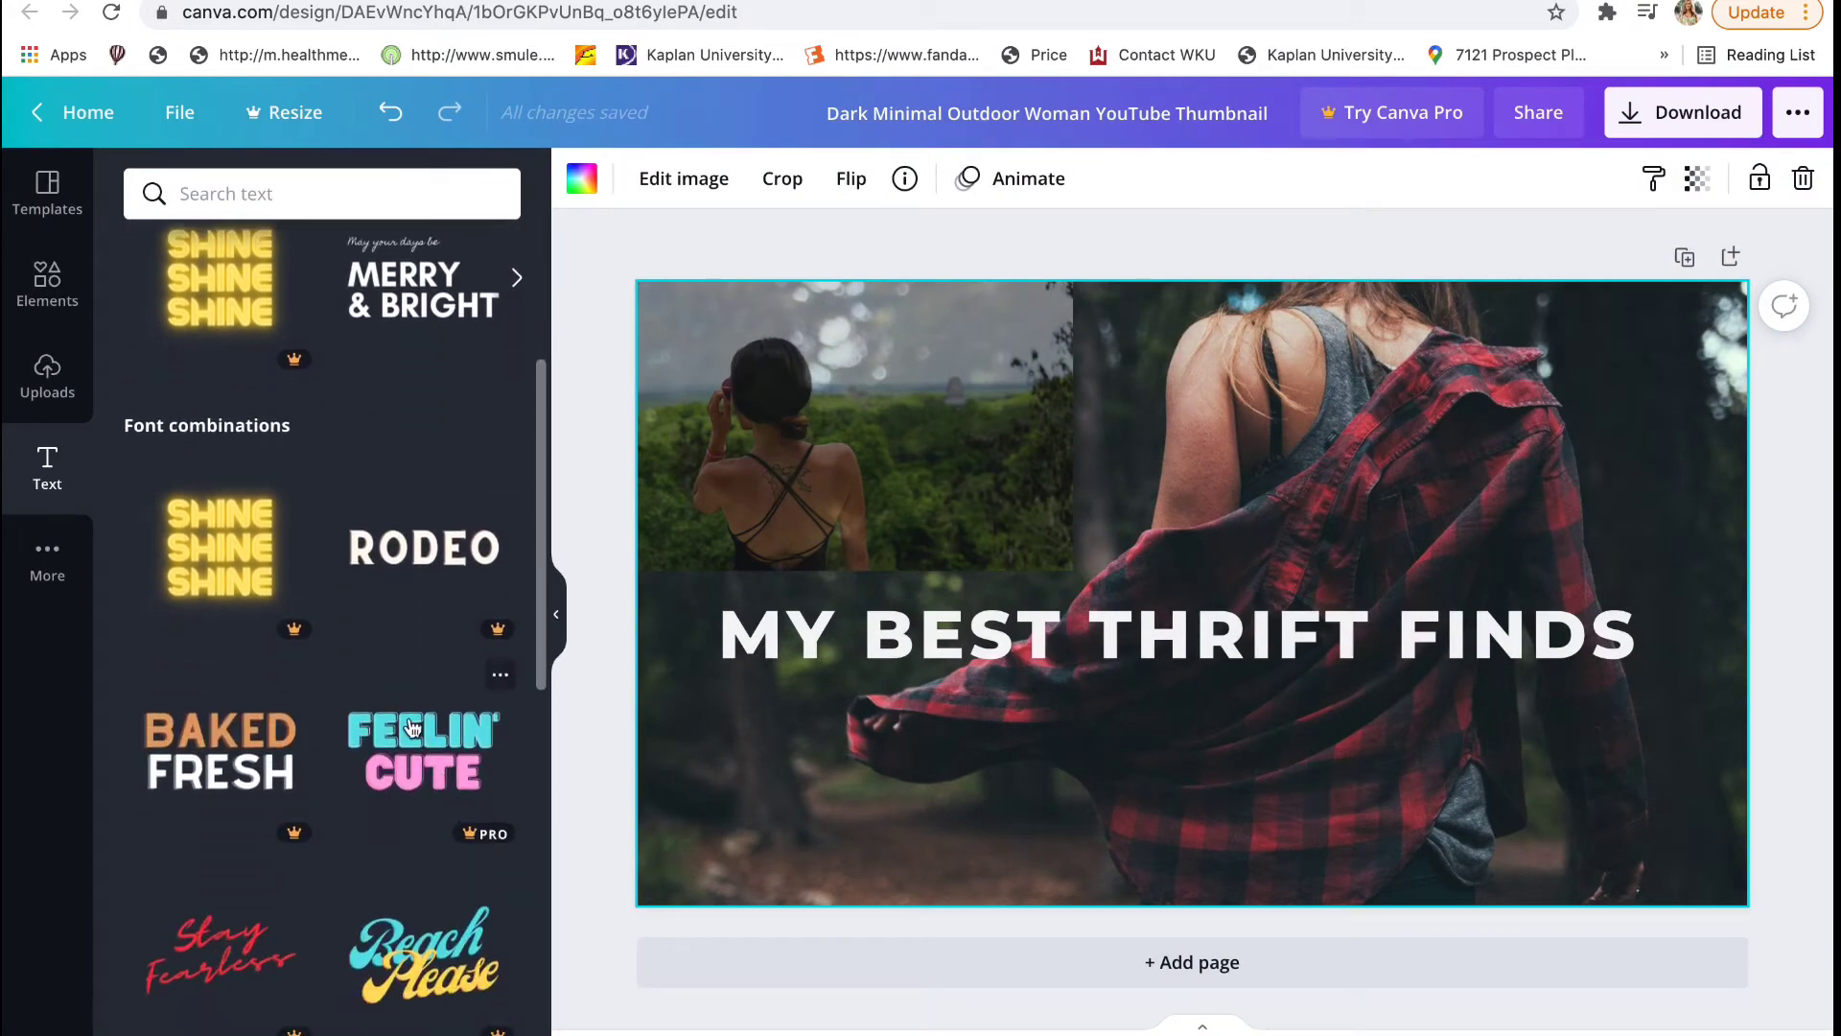
scroll(384, 757, down, 7)
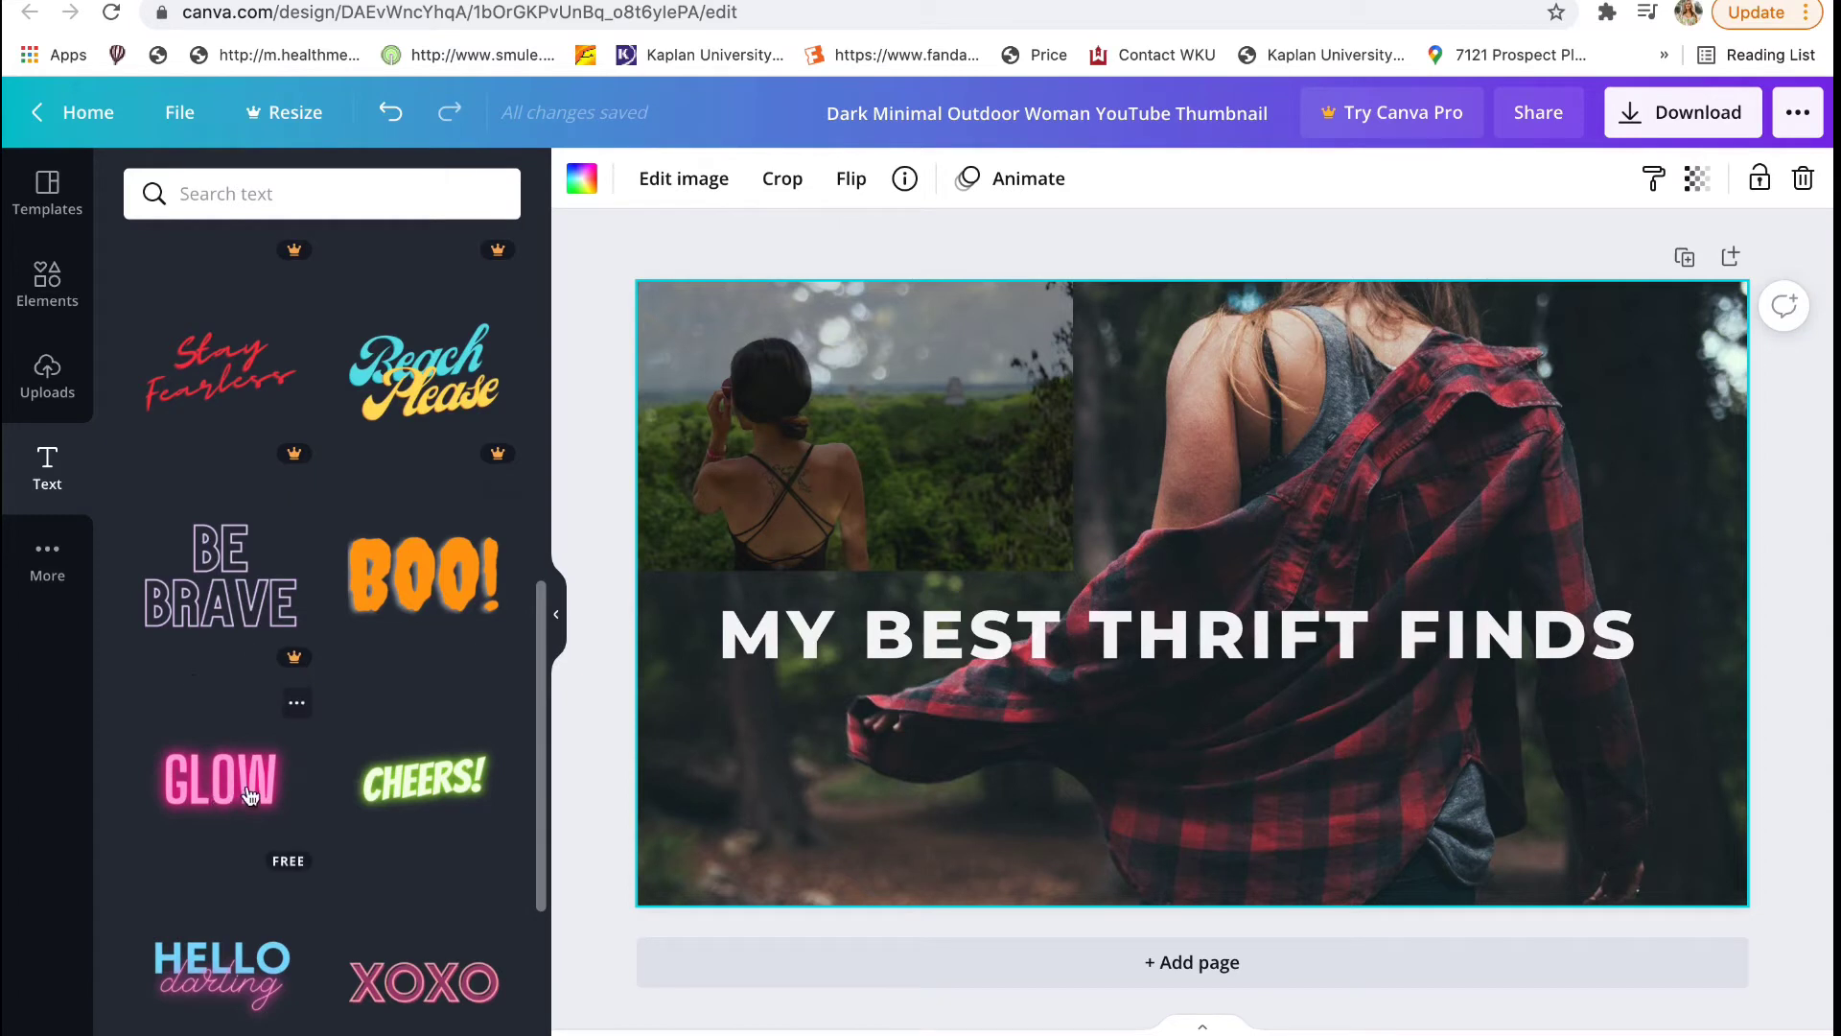
scroll(249, 795, down, 3)
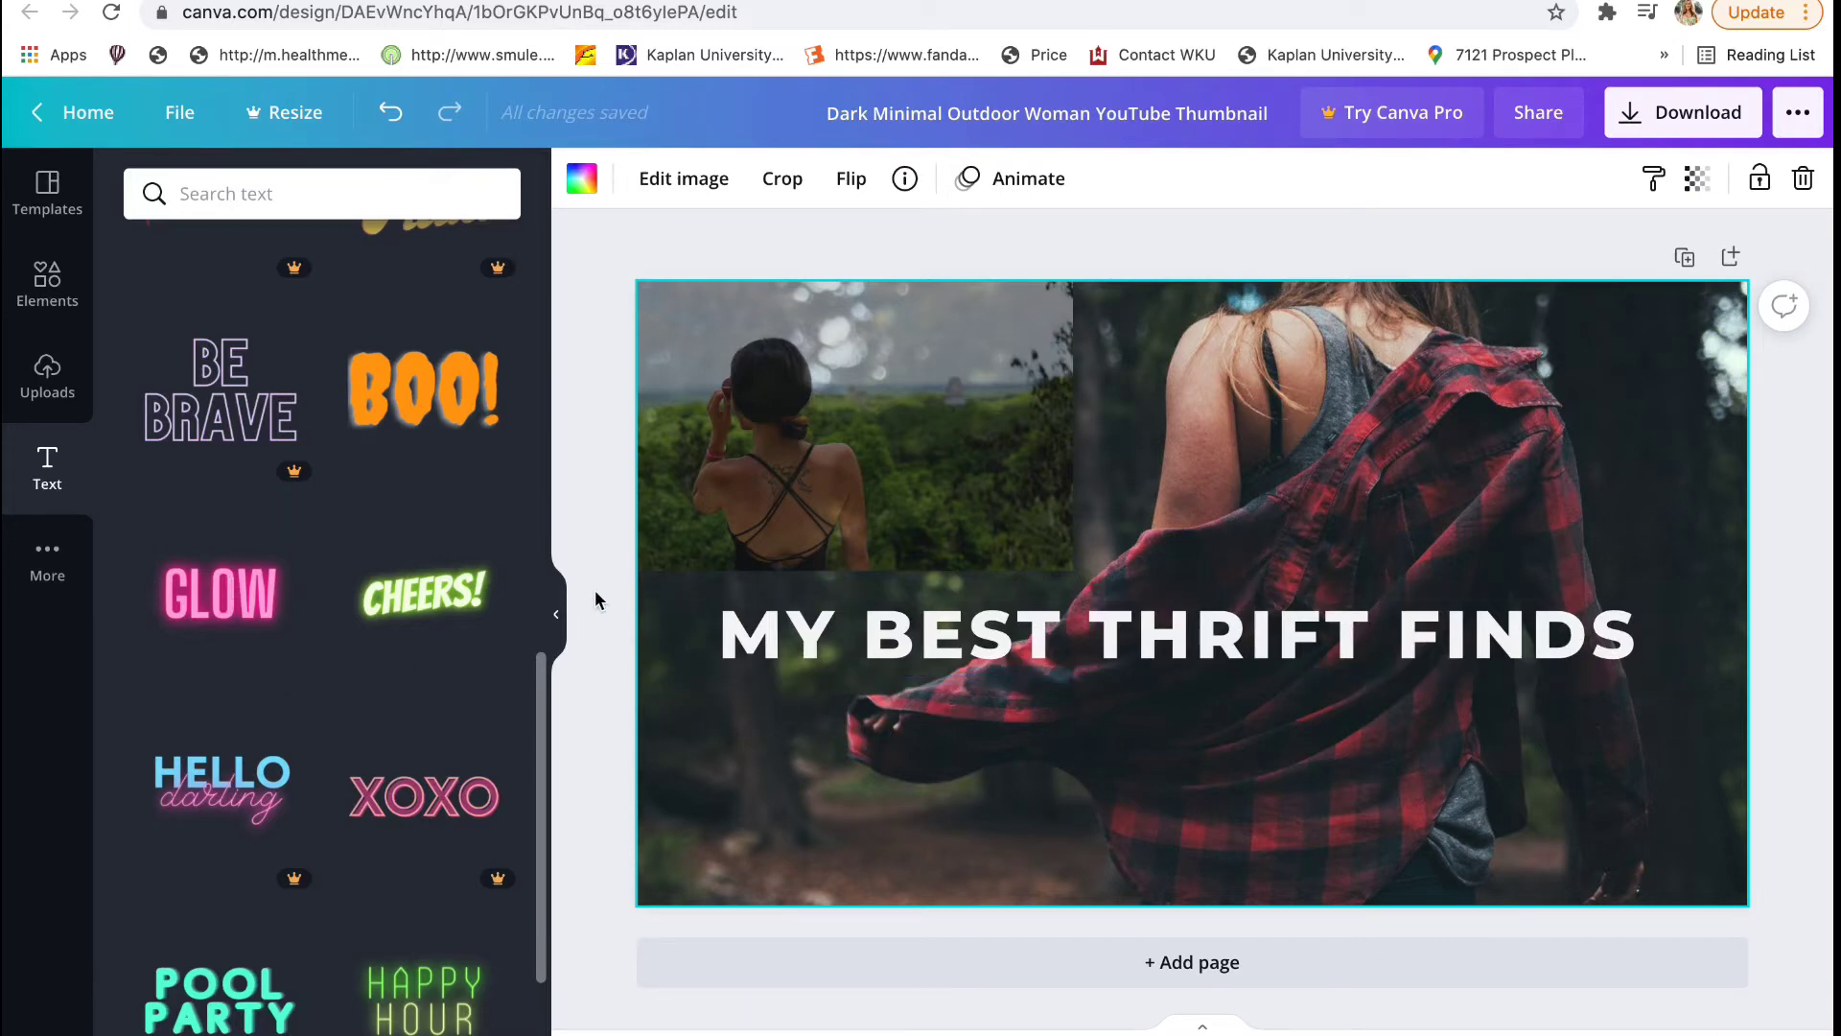
click(220, 591)
scroll(317, 575, down, 4)
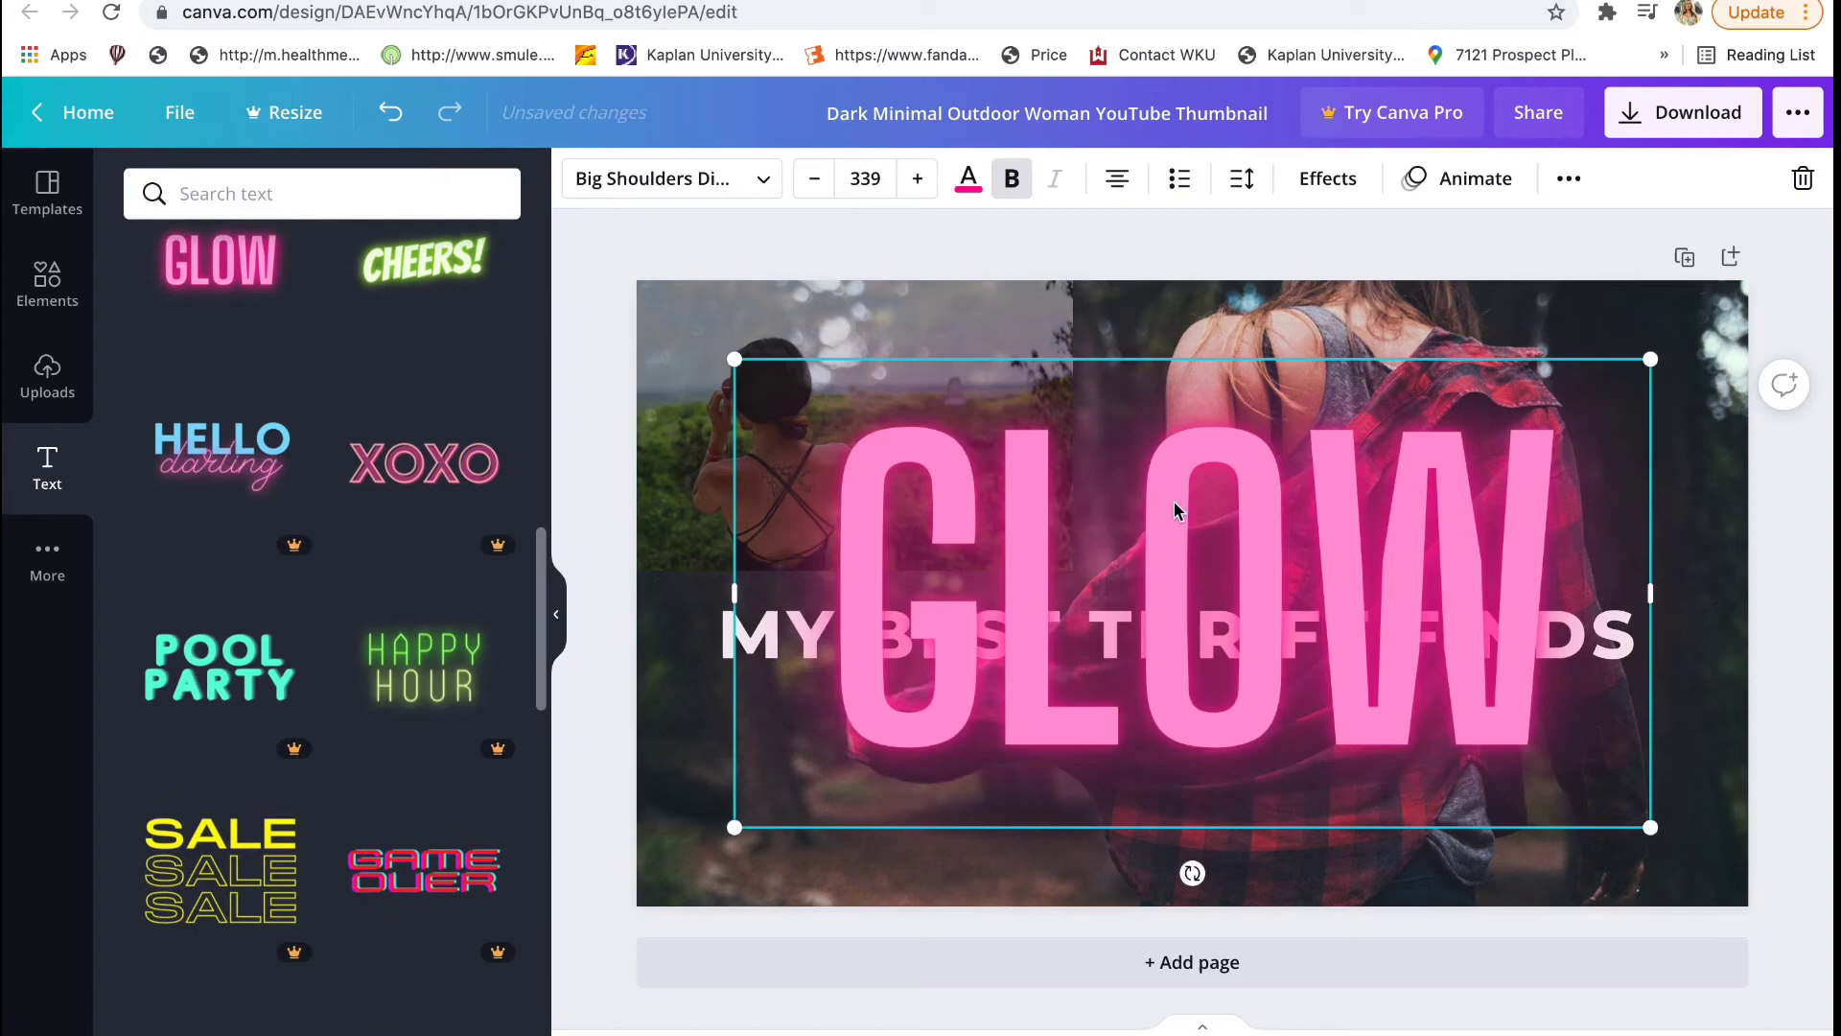
- Shrink the GLOW text to about a quarter size, move it up, and retype it as TRENDY
drag(731, 359, 1407, 686)
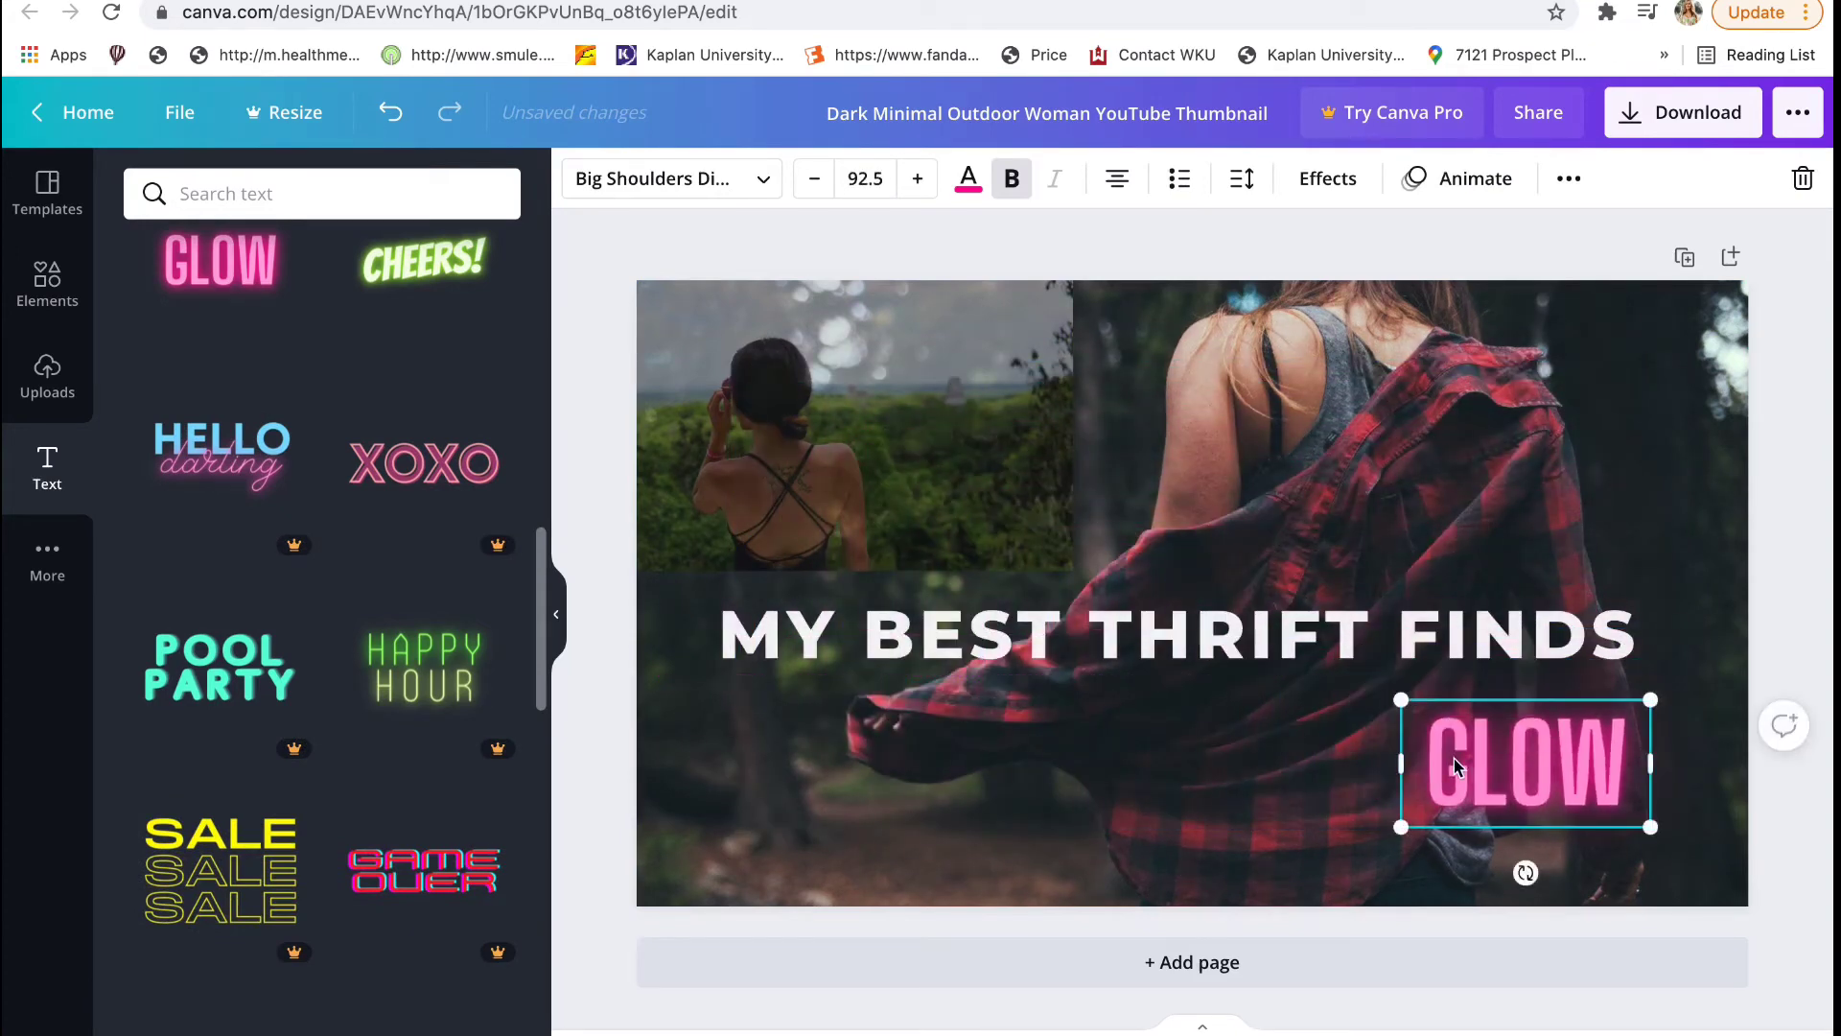
drag(1452, 765, 1103, 381)
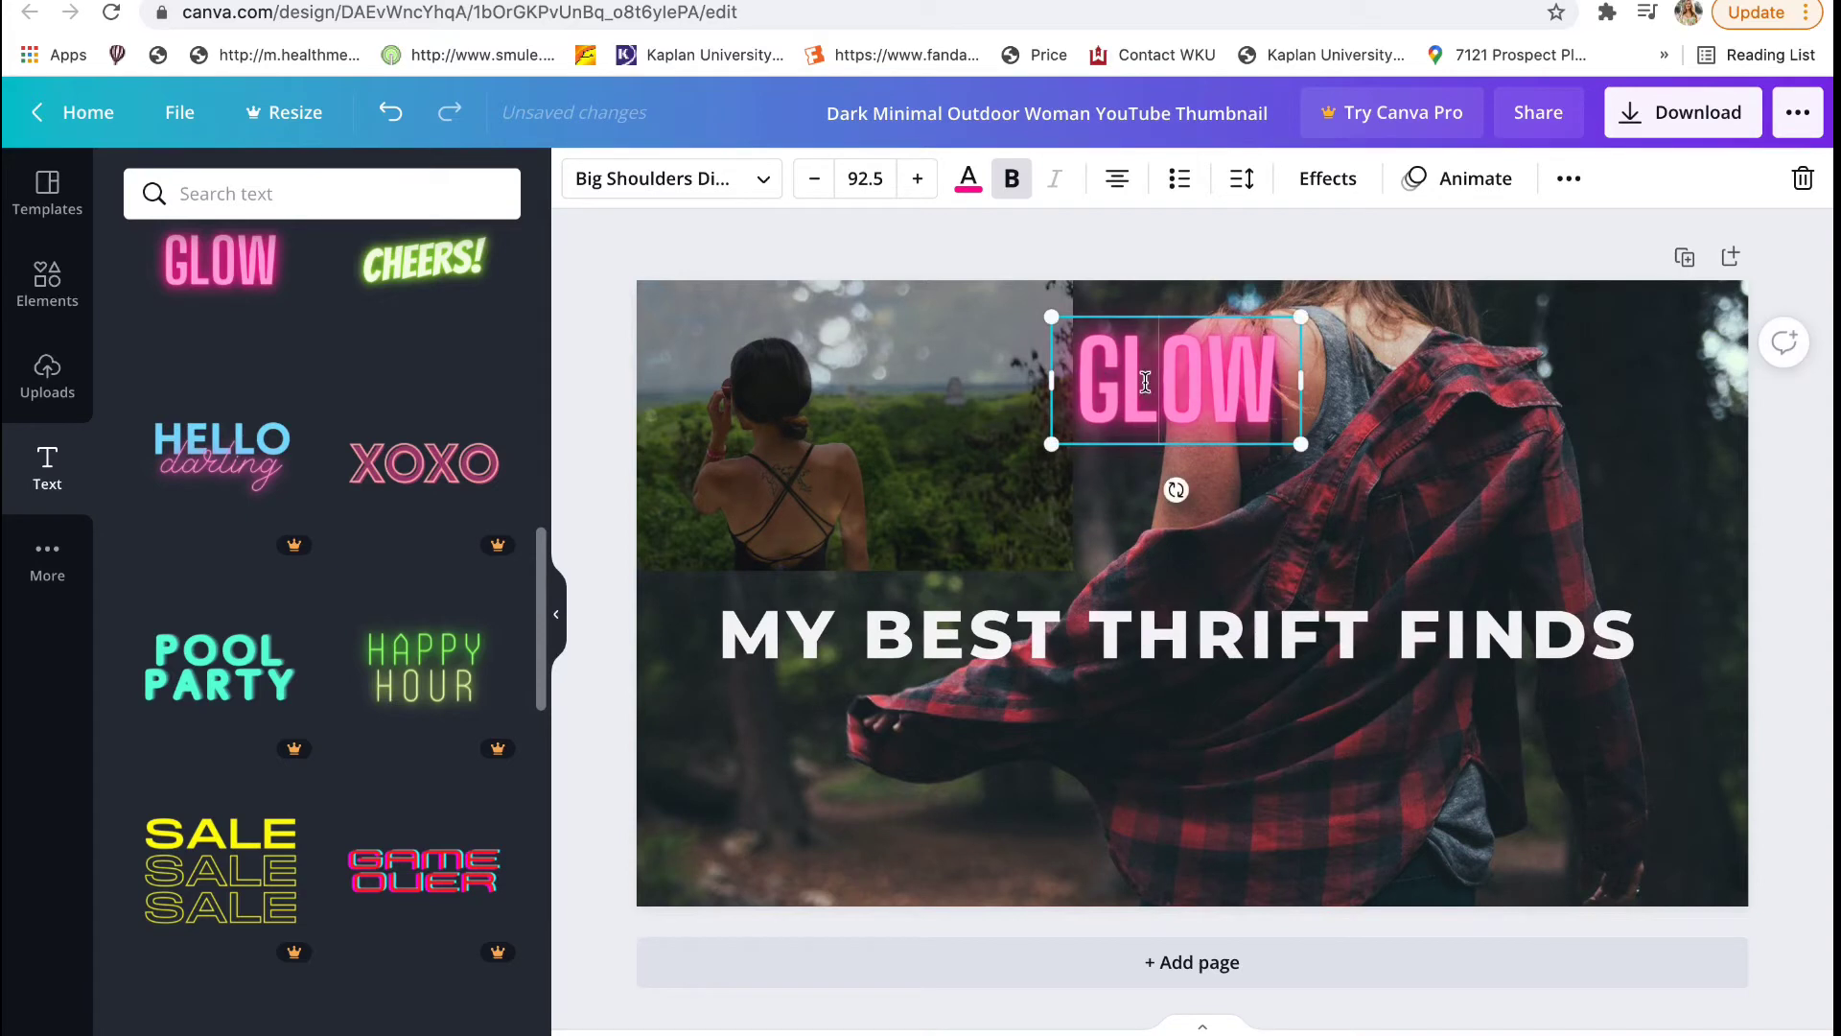
double_click(1145, 381)
text(TRENDY)
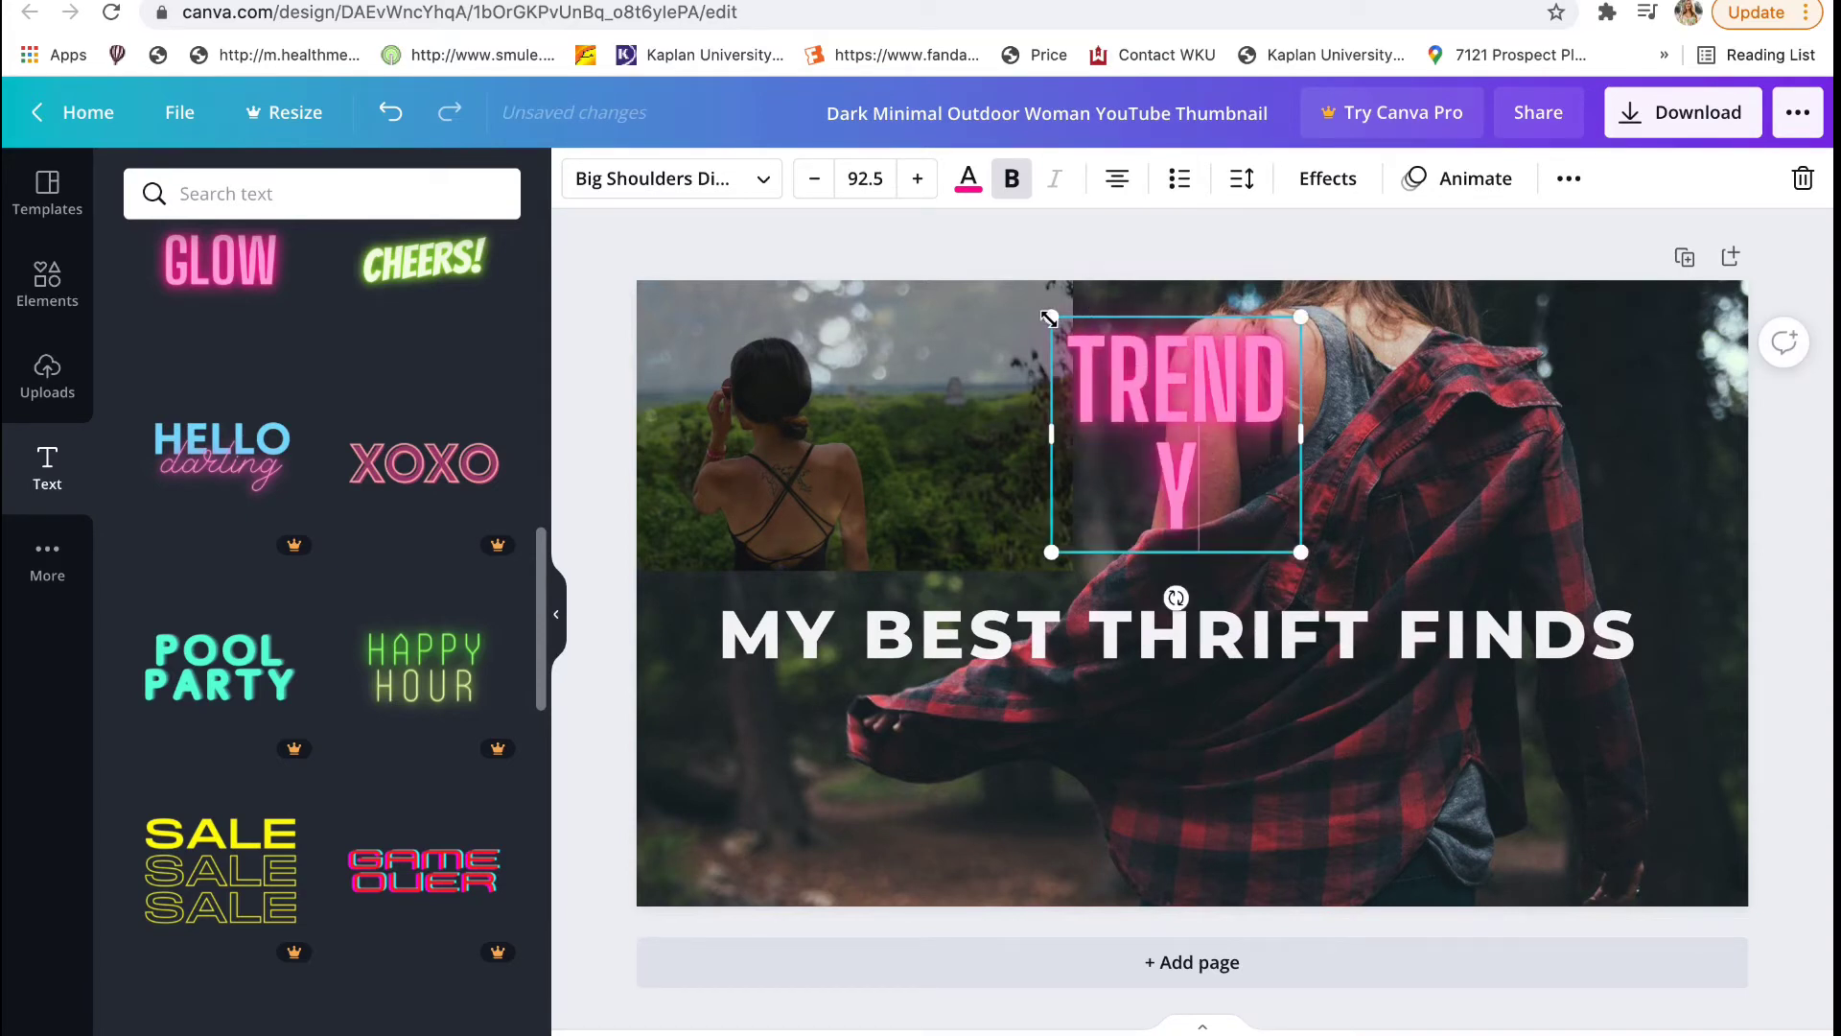
- Resize the TRENDY label and place it at the top centre of the thumbnail
drag(1050, 317, 1072, 508)
click(1175, 449)
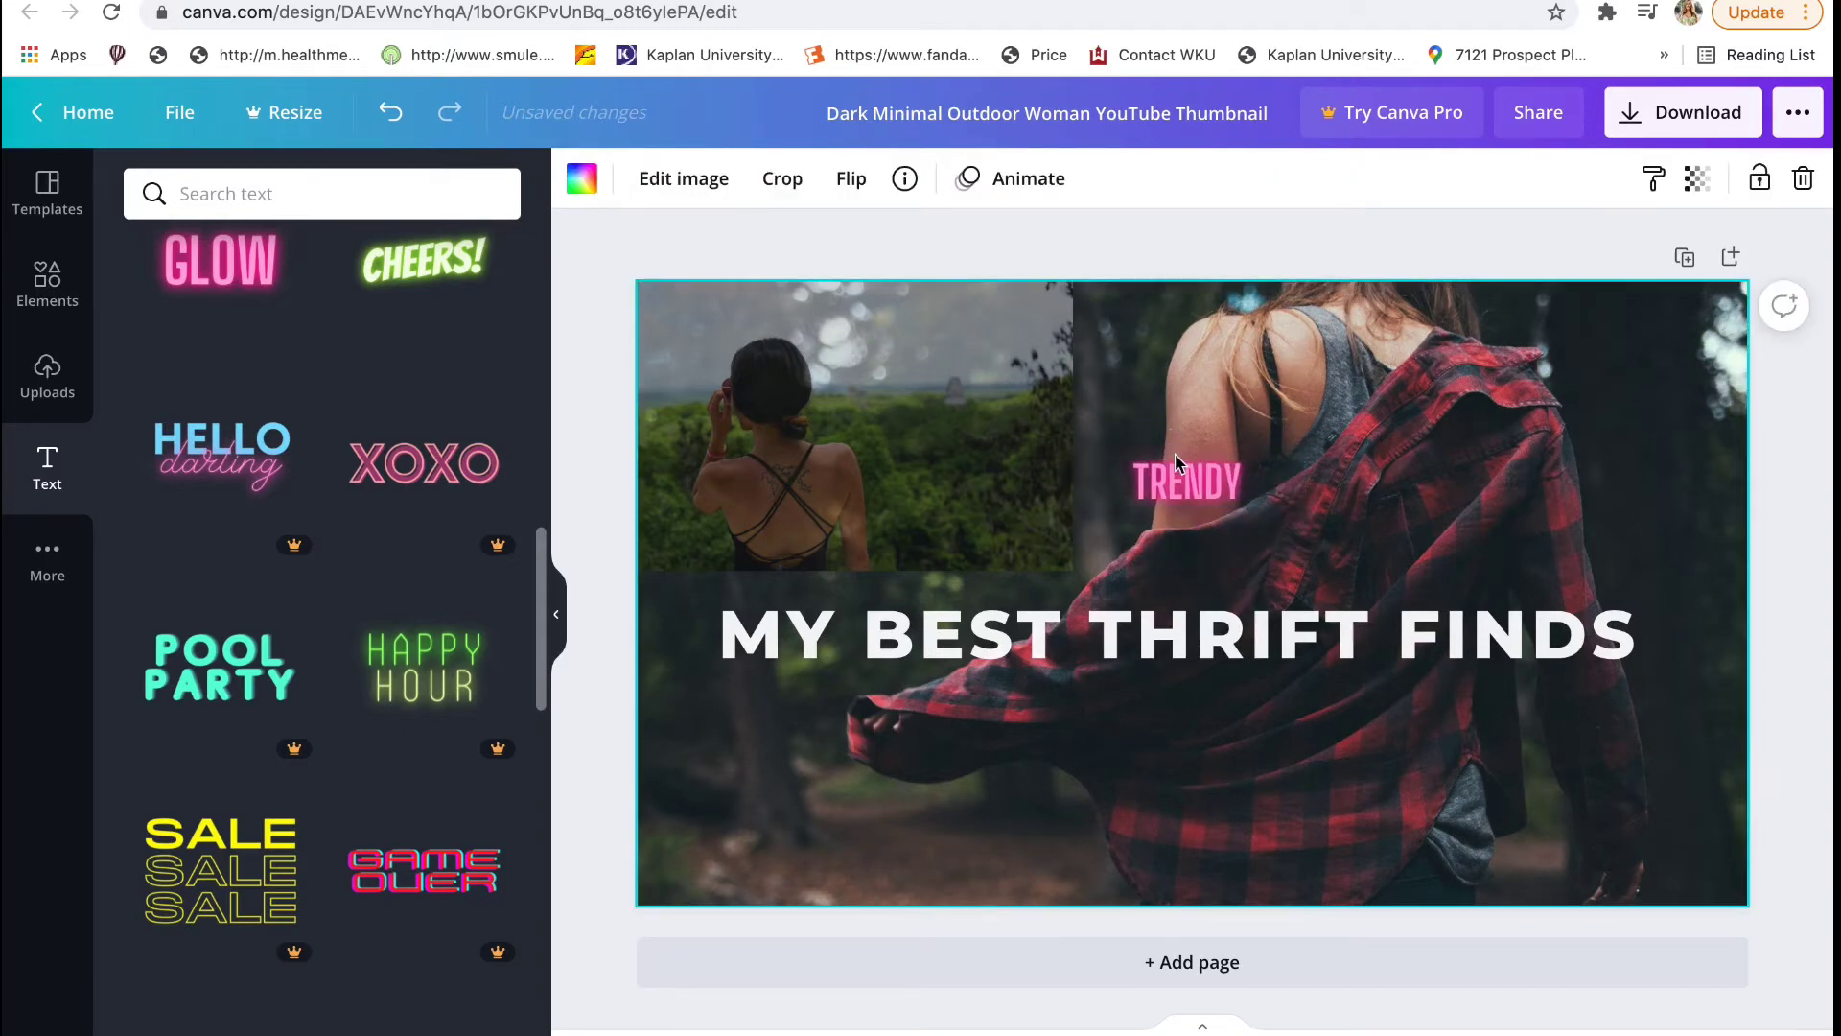
click(1187, 482)
drag(1187, 481, 1073, 322)
drag(947, 338, 893, 358)
click(991, 218)
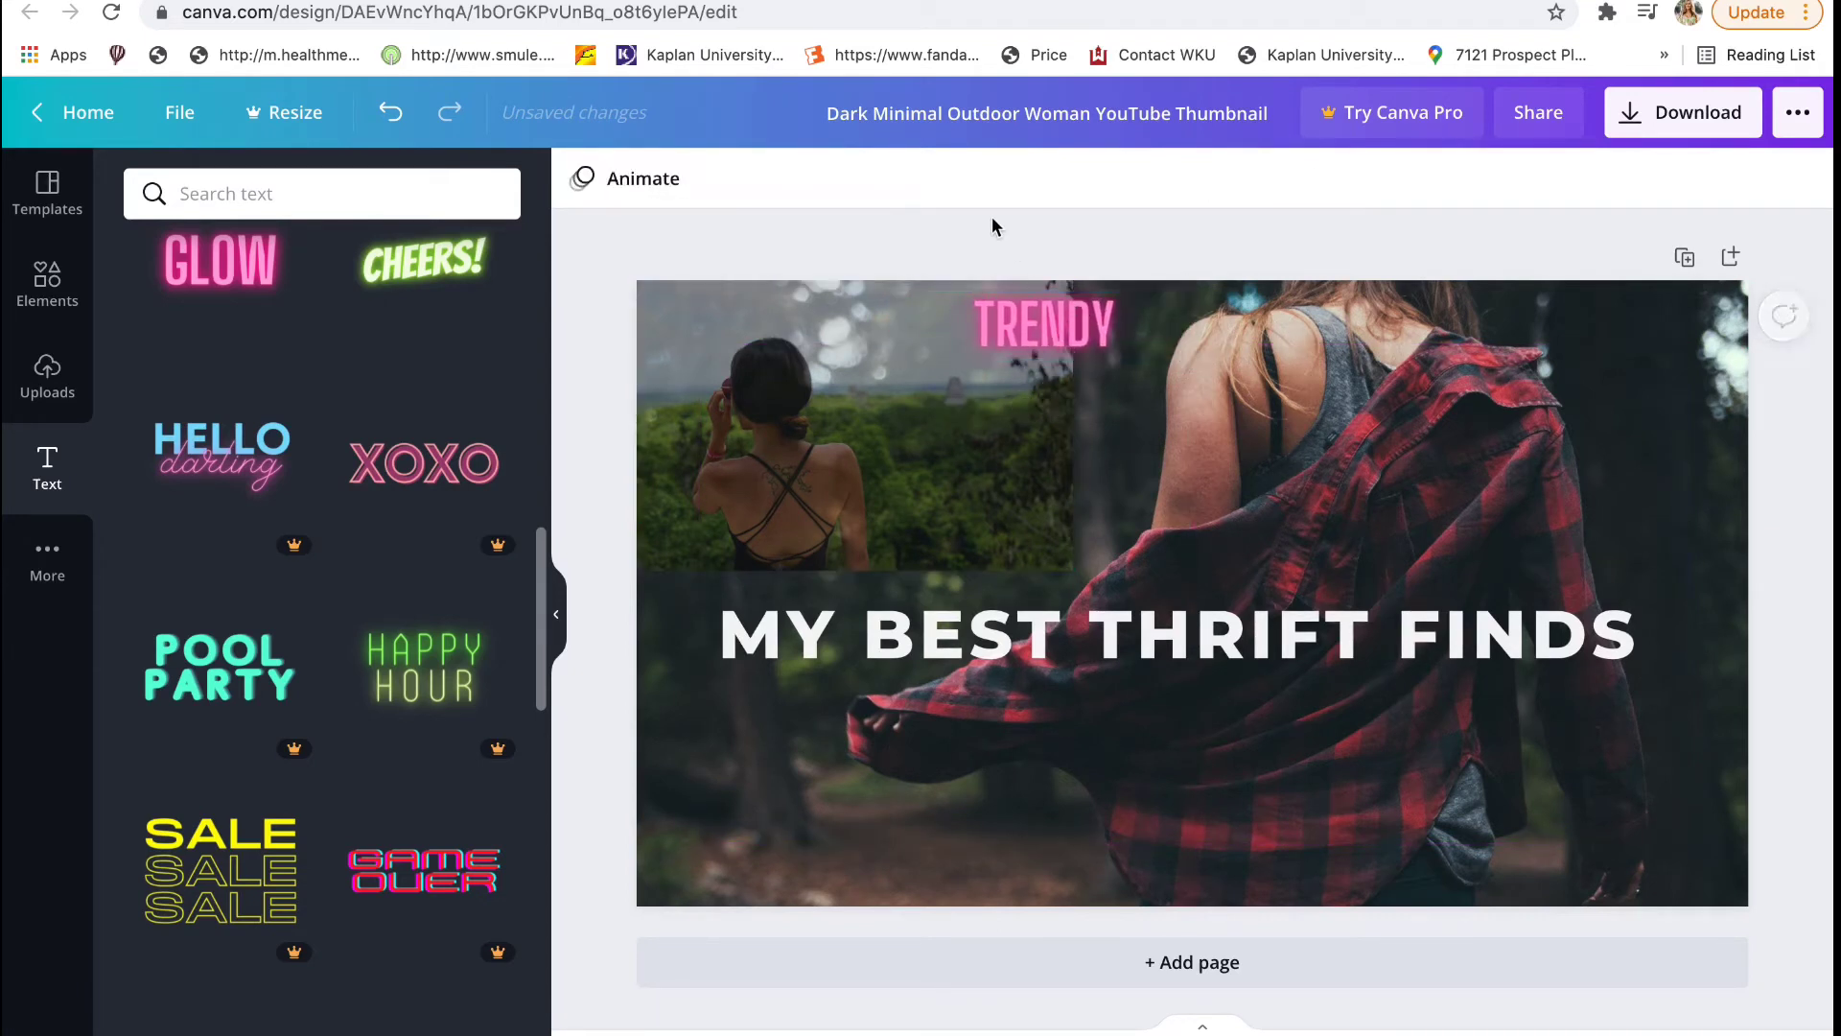
- Add another pink GLOW text style, shrink it in the lower right, and select its word for replacing
click(230, 291)
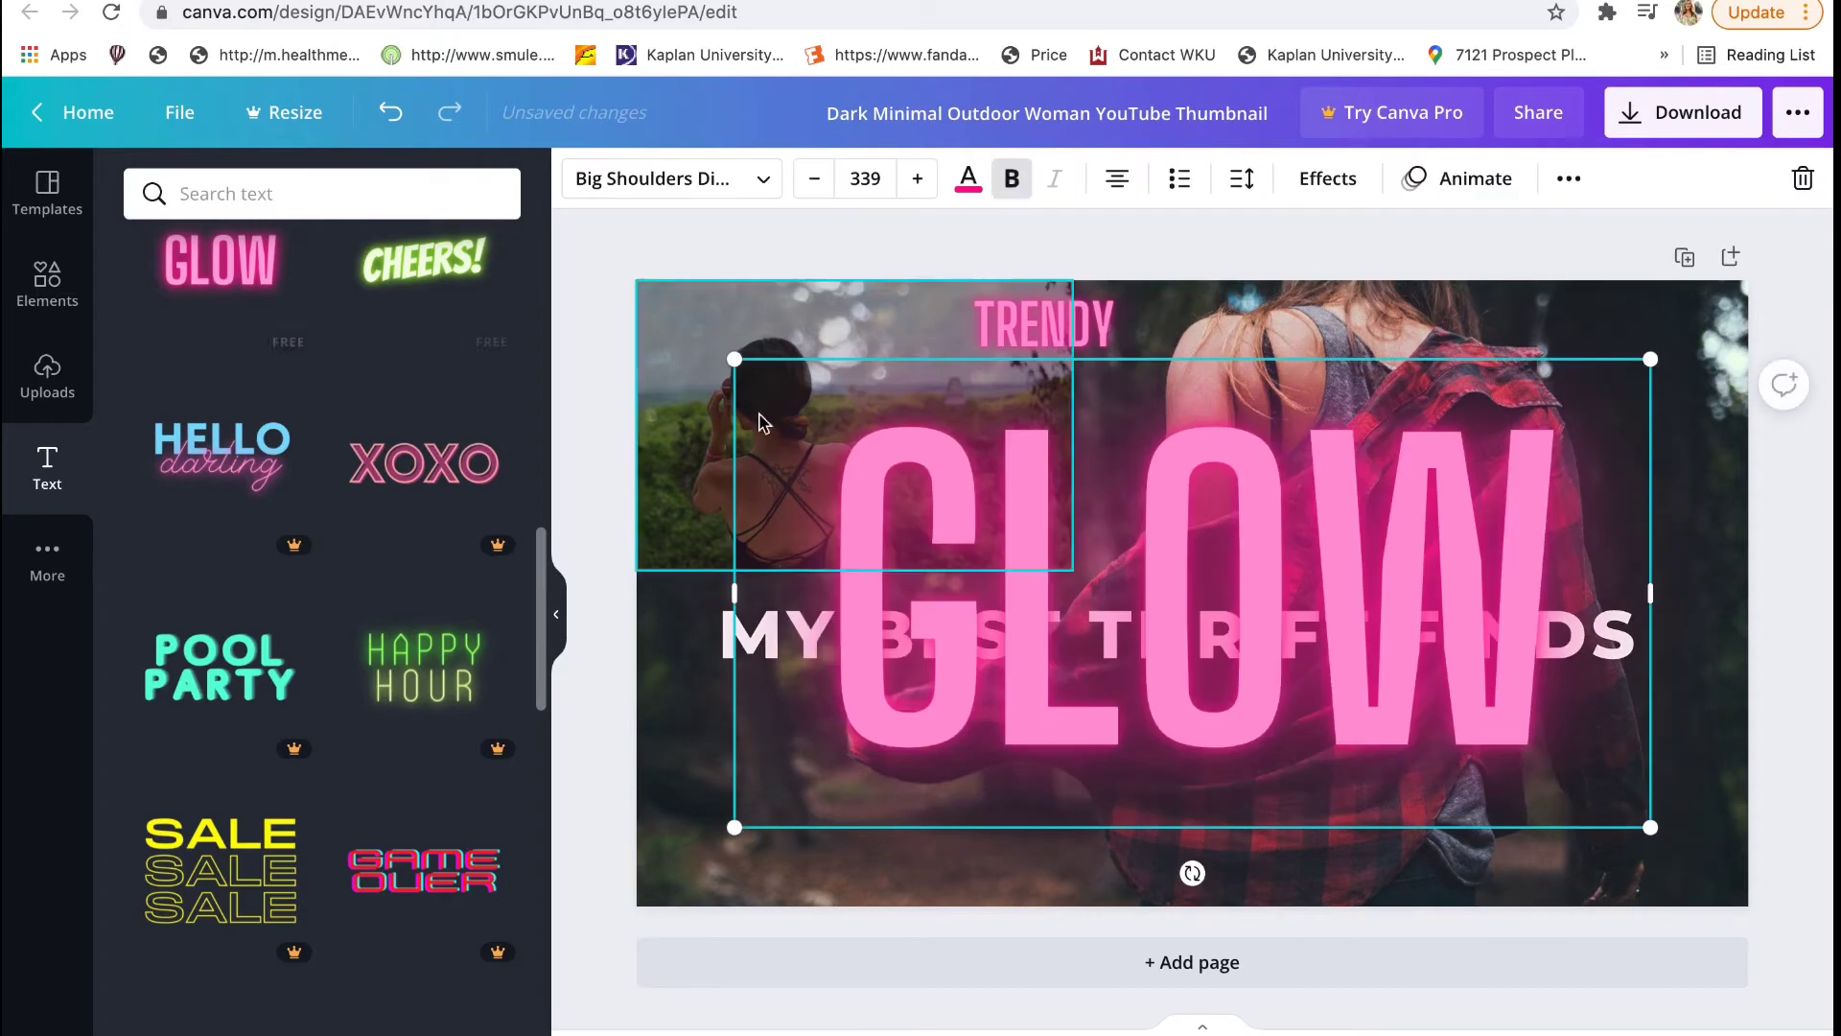
drag(731, 361, 1391, 695)
double_click(1461, 761)
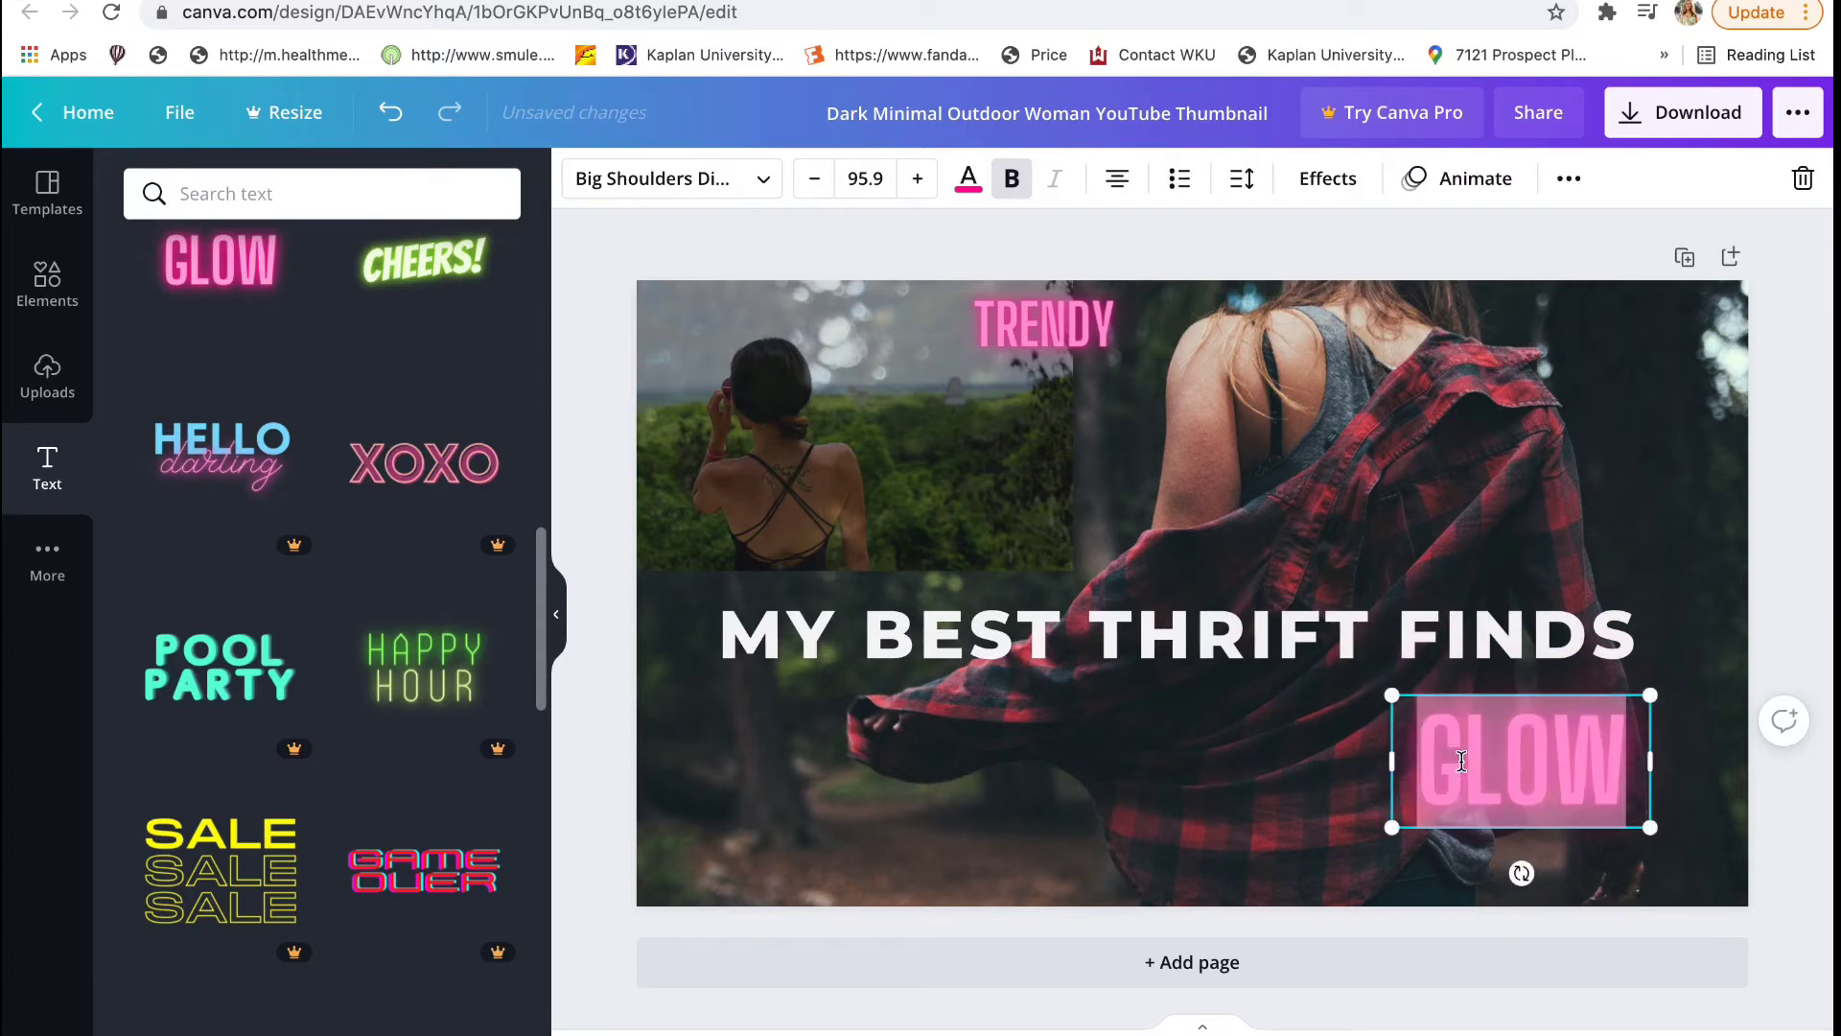
- Retype the second label as WELL-PRICED and widen its box so it fits one line
text(WELL-)
key(Return)
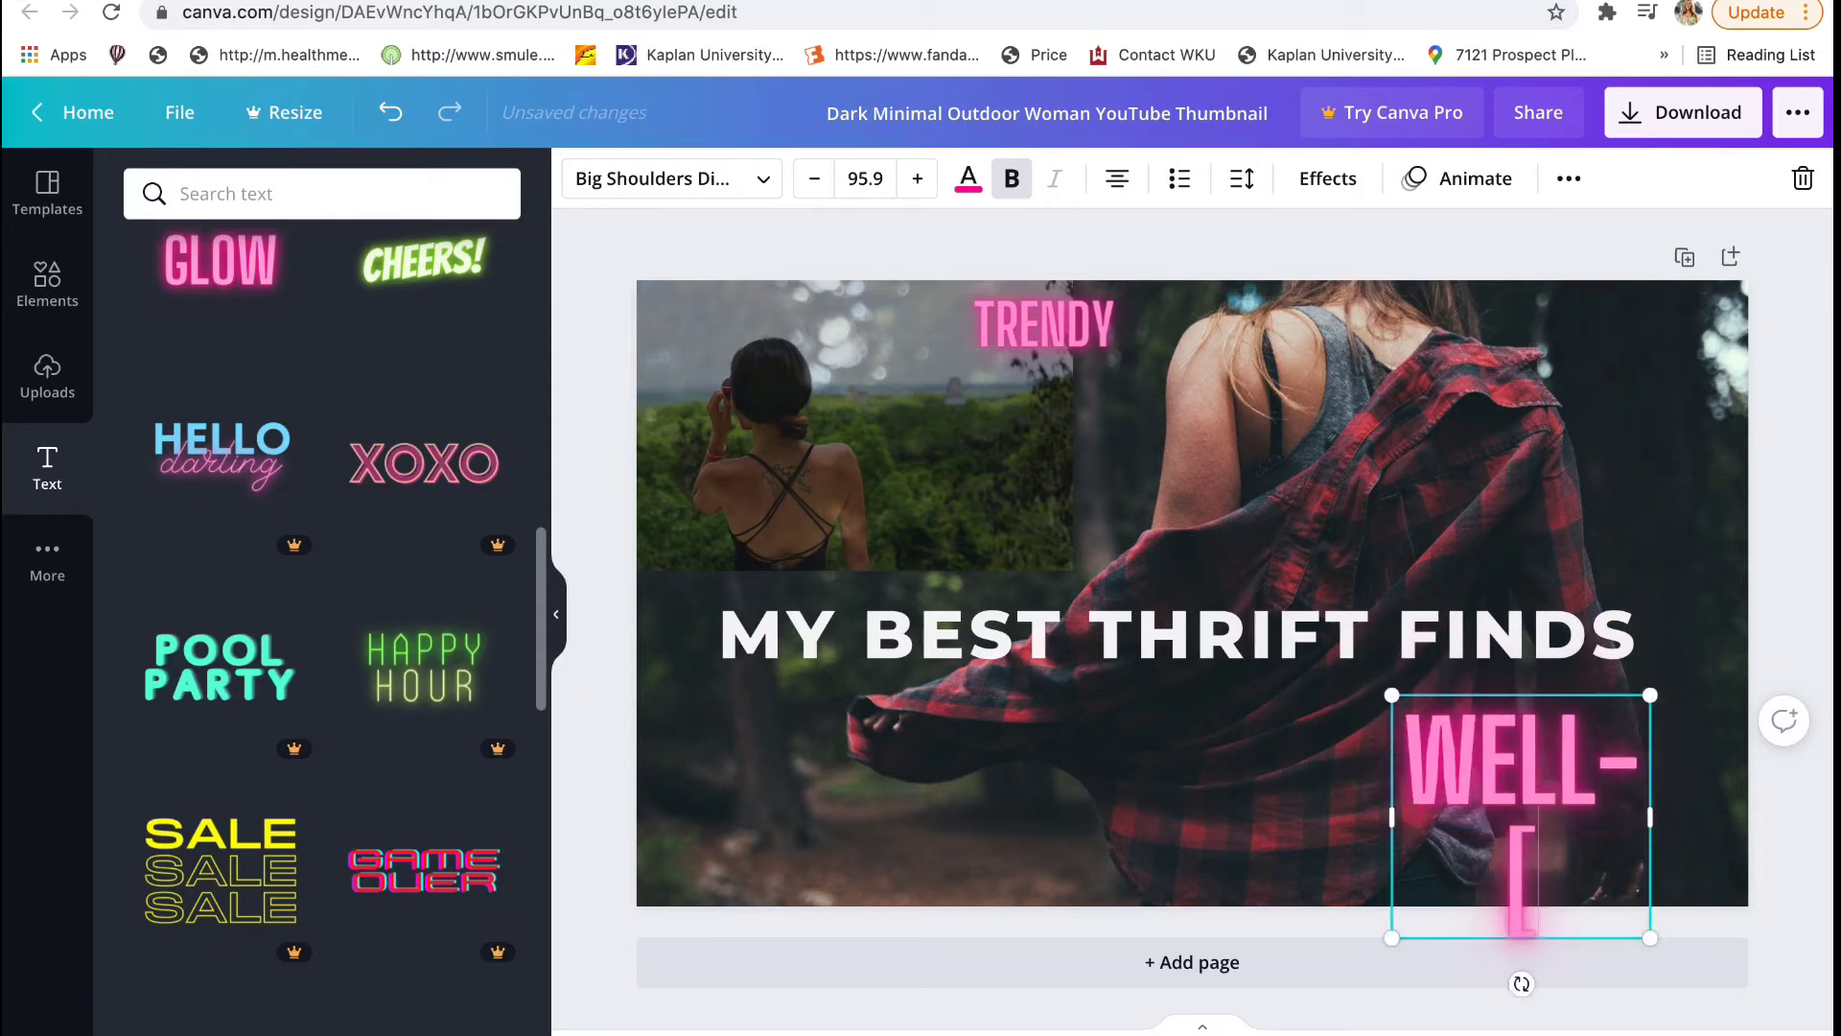
key(BackSpace)
text(PRICED)
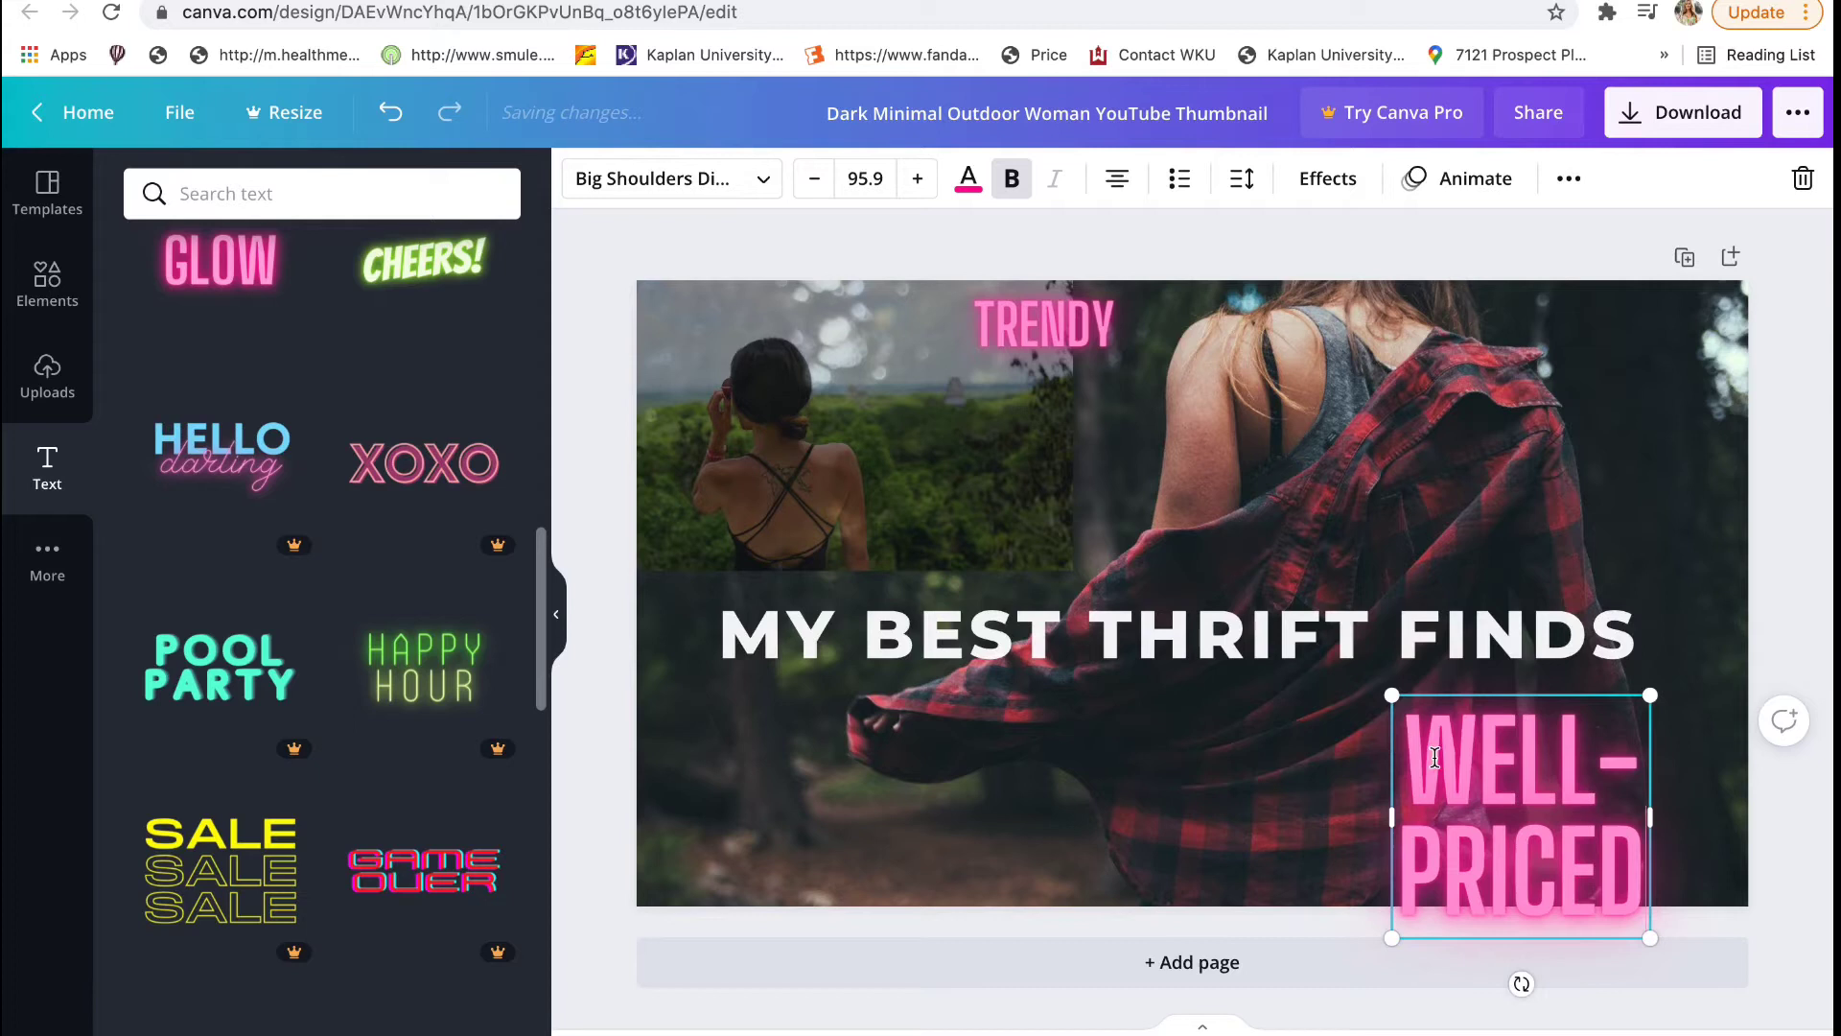
key(ctrl+a)
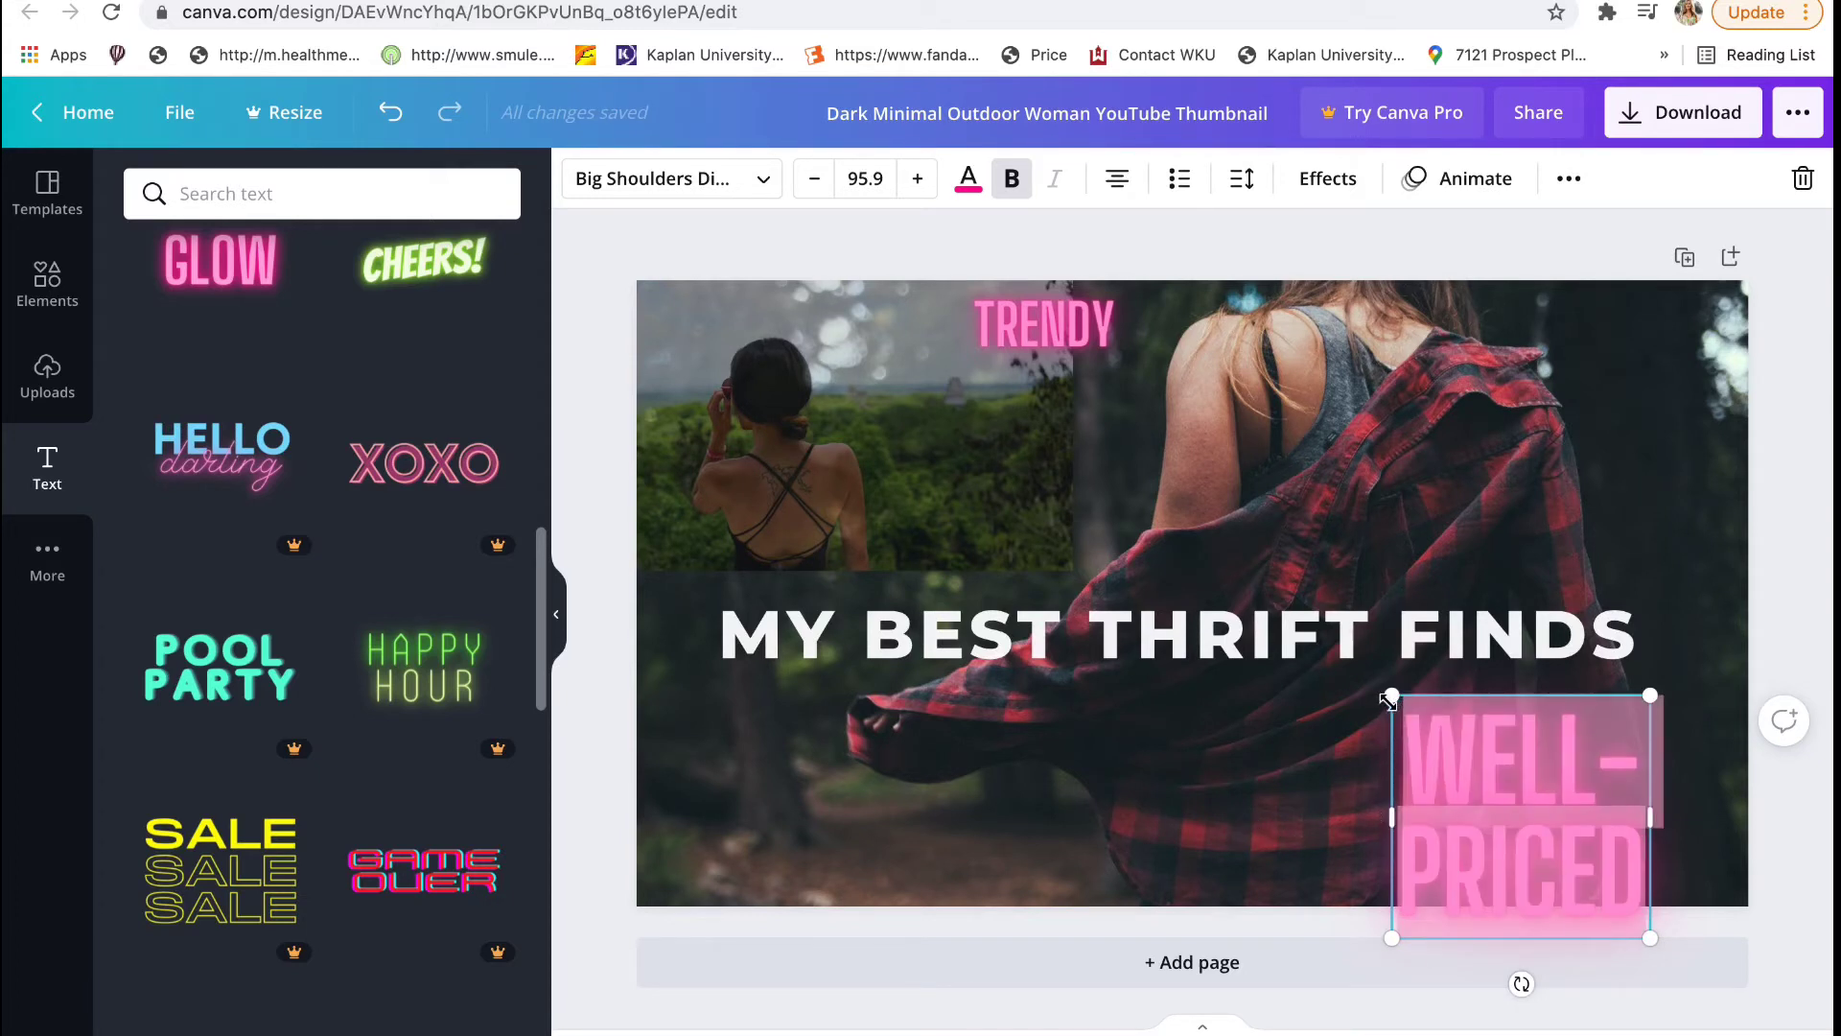
drag(1358, 820, 1002, 815)
click(1180, 877)
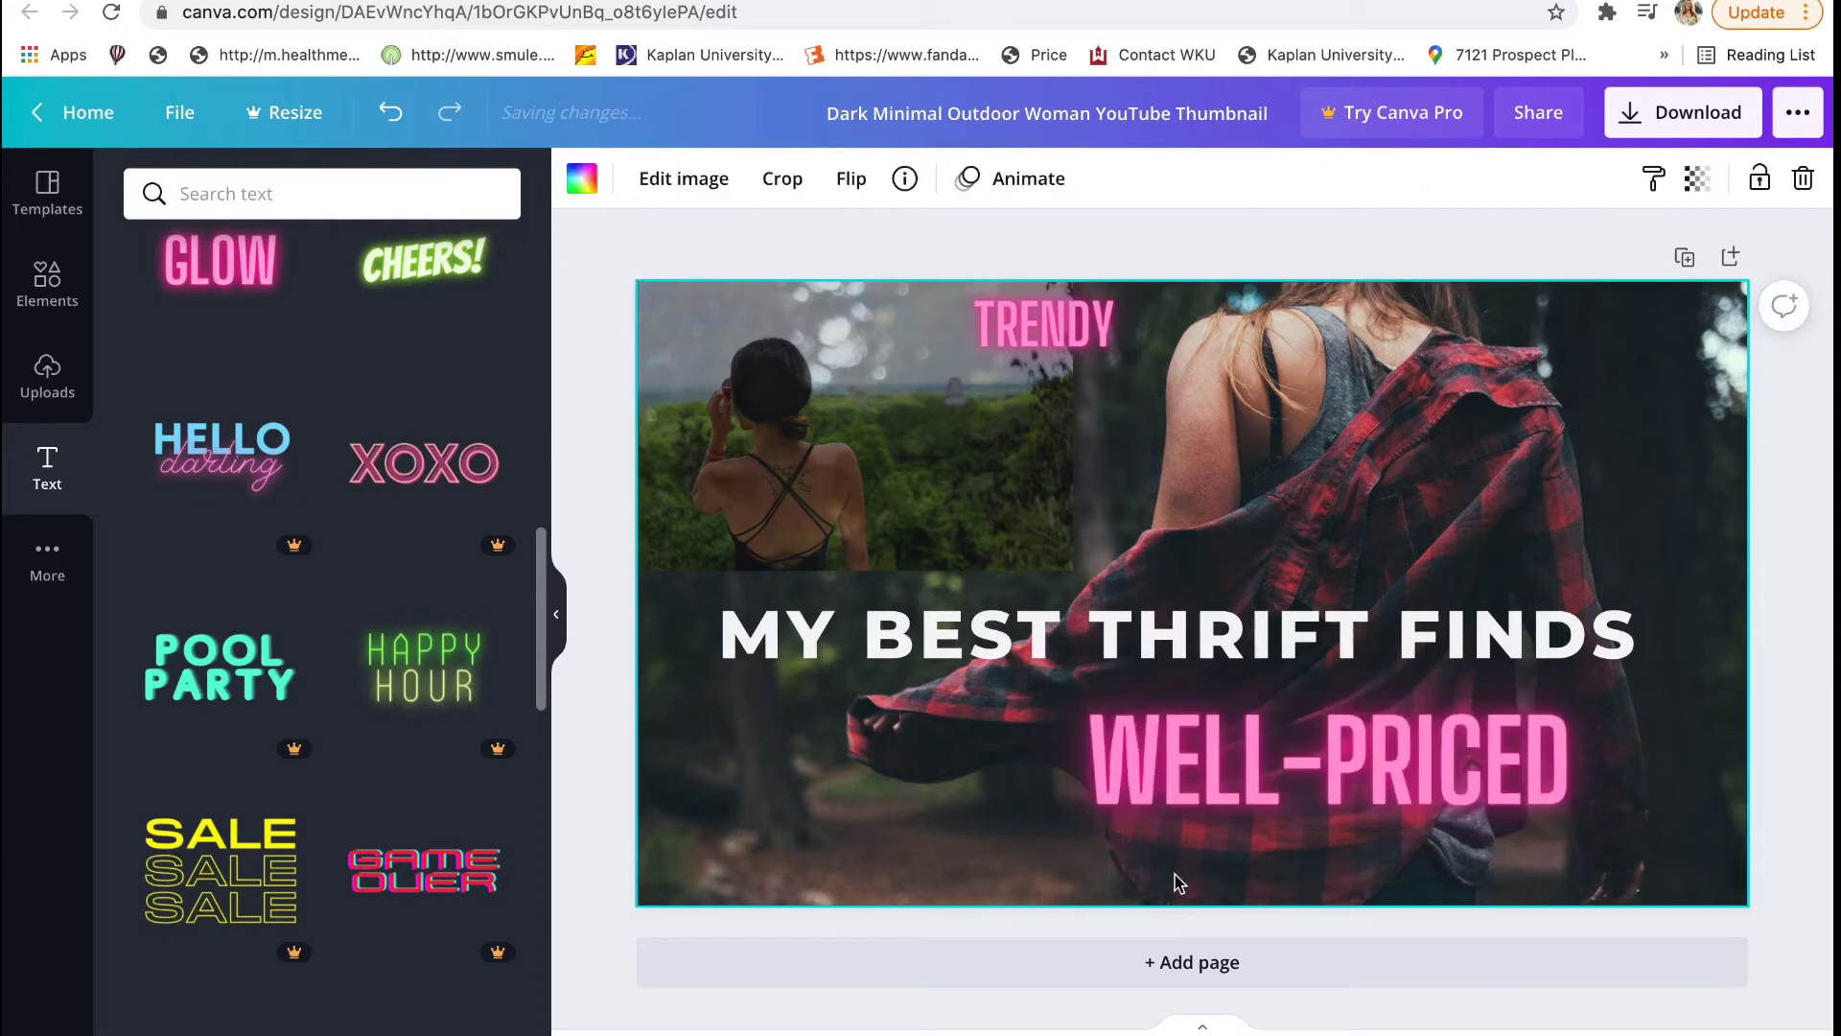
- Shrink WELL-PRICED, place it beneath TRENDY, and move the MY BEST THRIFT FINDS headline lower
click(1033, 701)
drag(1009, 691, 1130, 706)
drag(1323, 750, 983, 419)
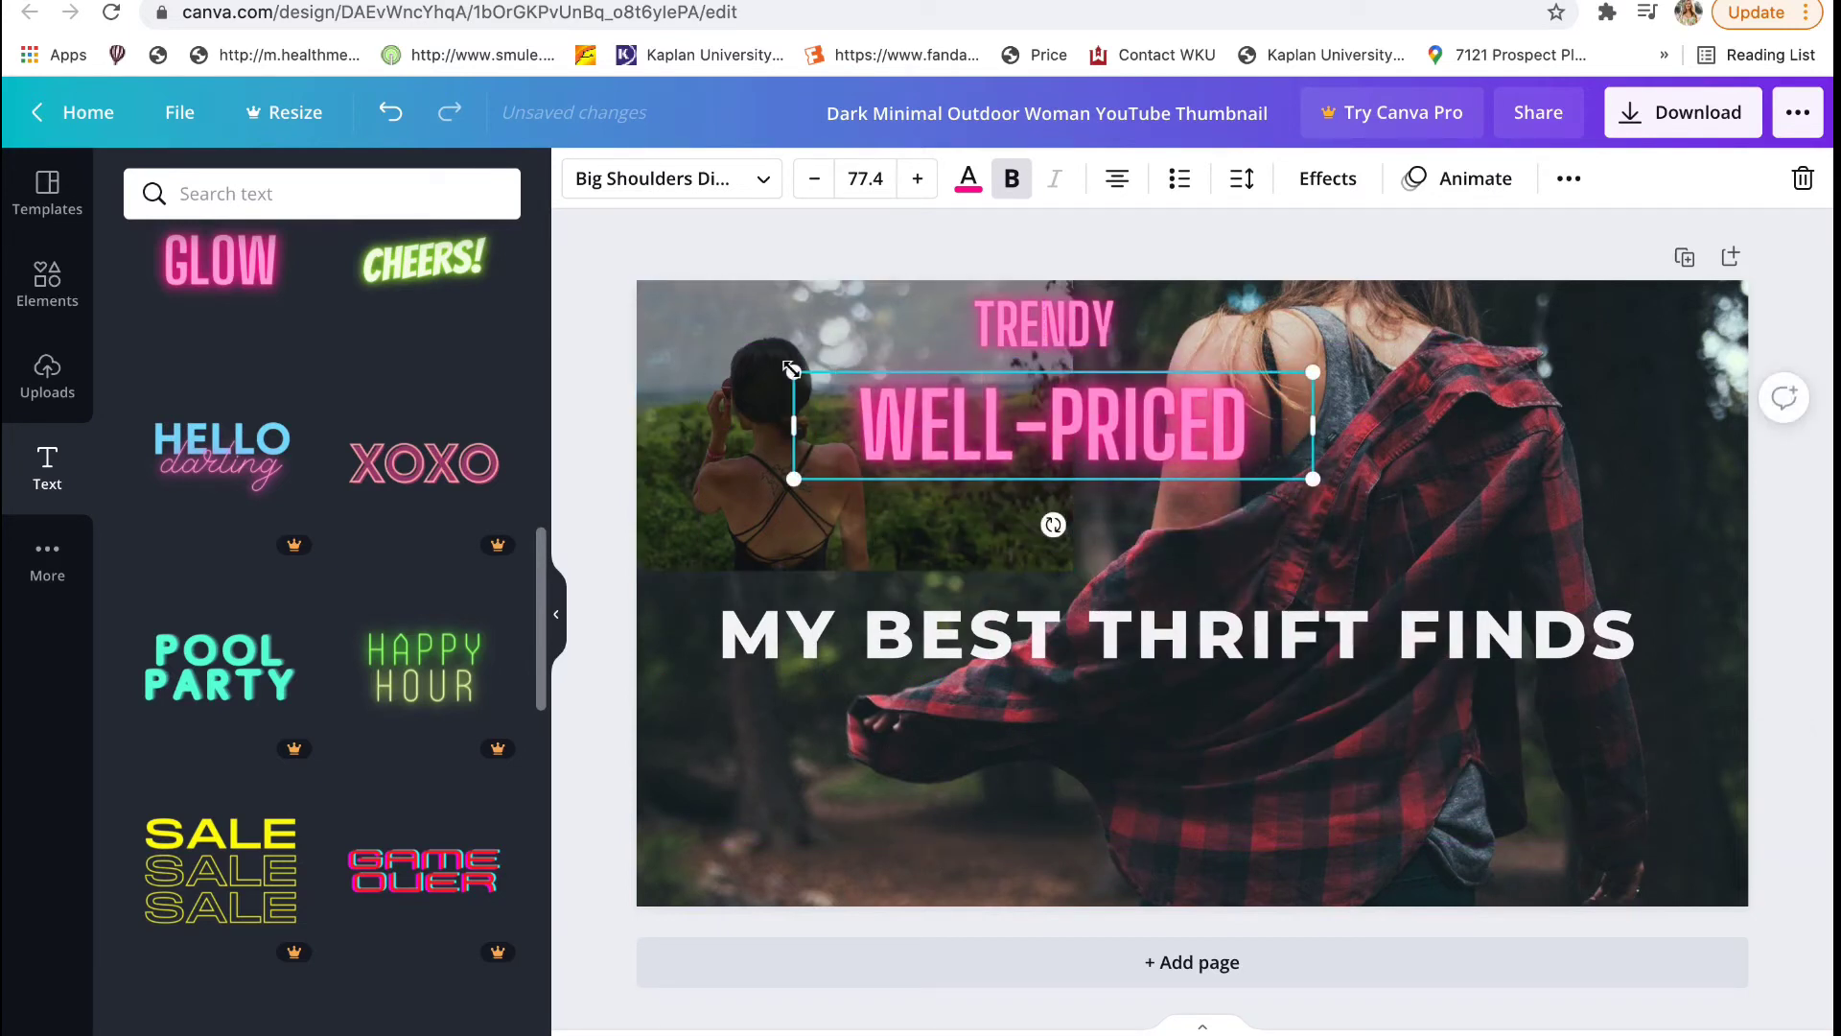
drag(793, 374, 815, 377)
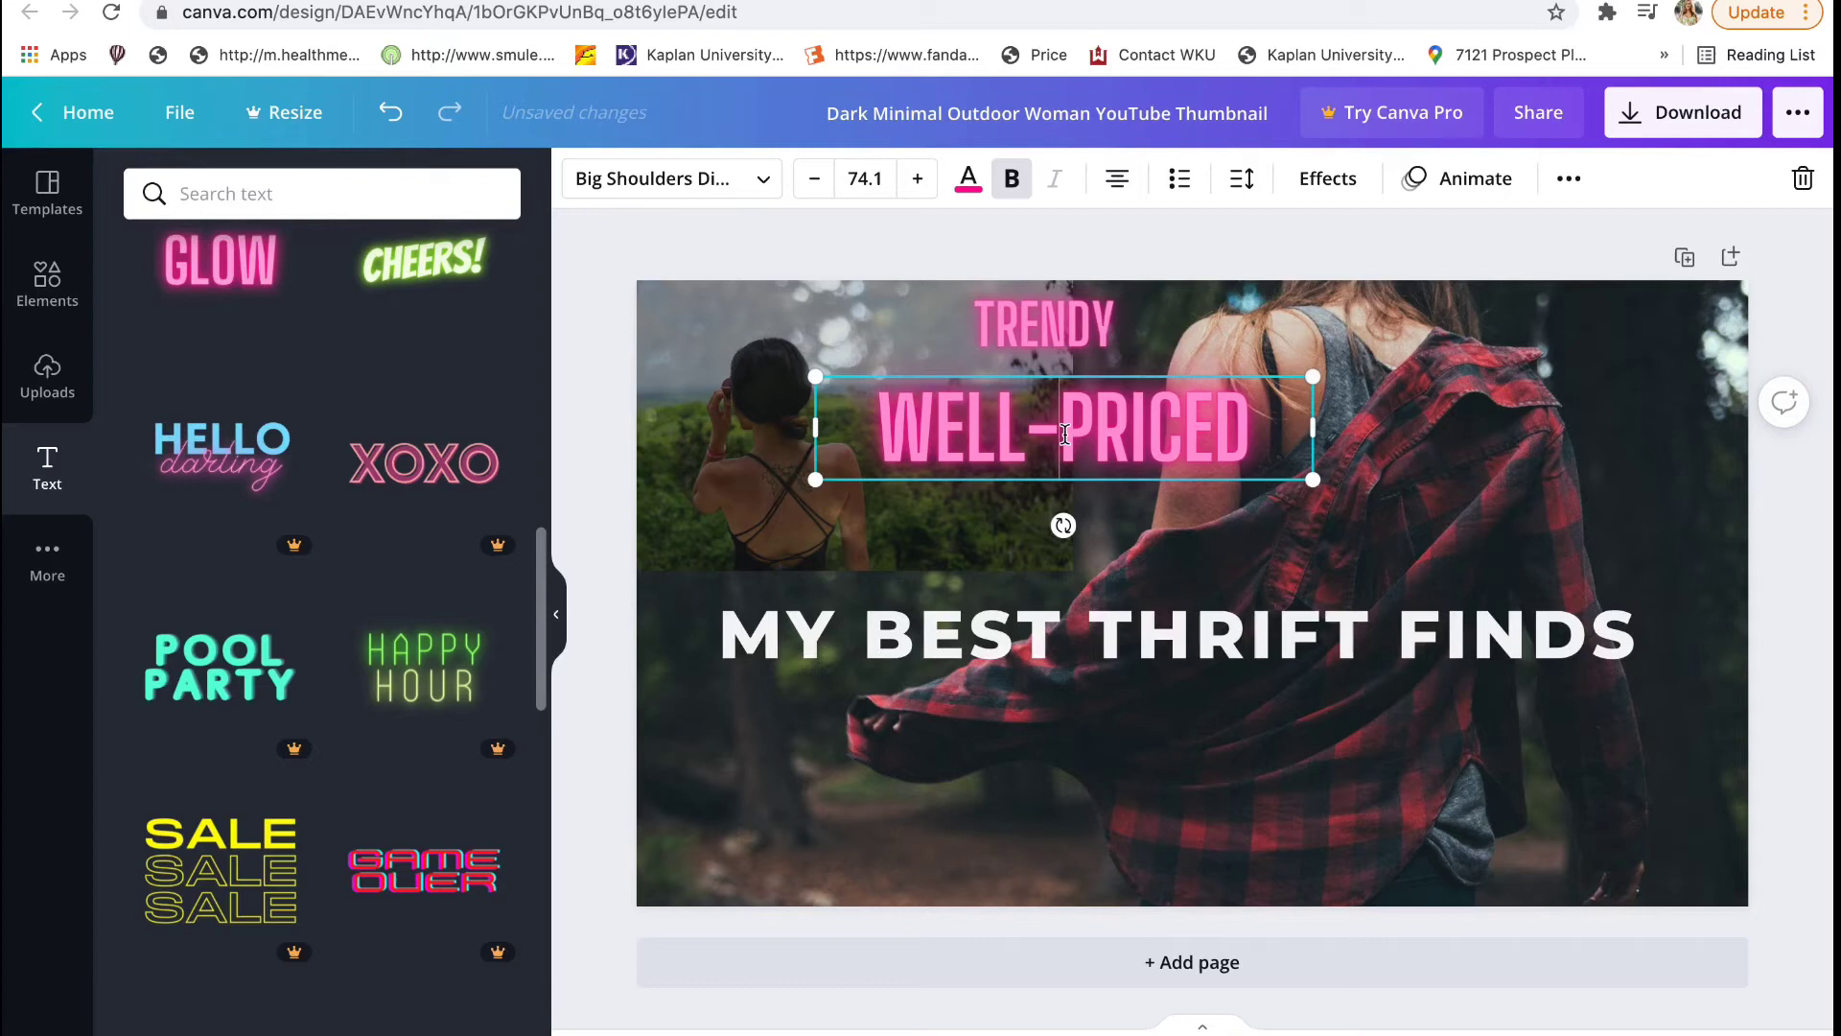
click(1210, 635)
drag(1210, 635, 1225, 692)
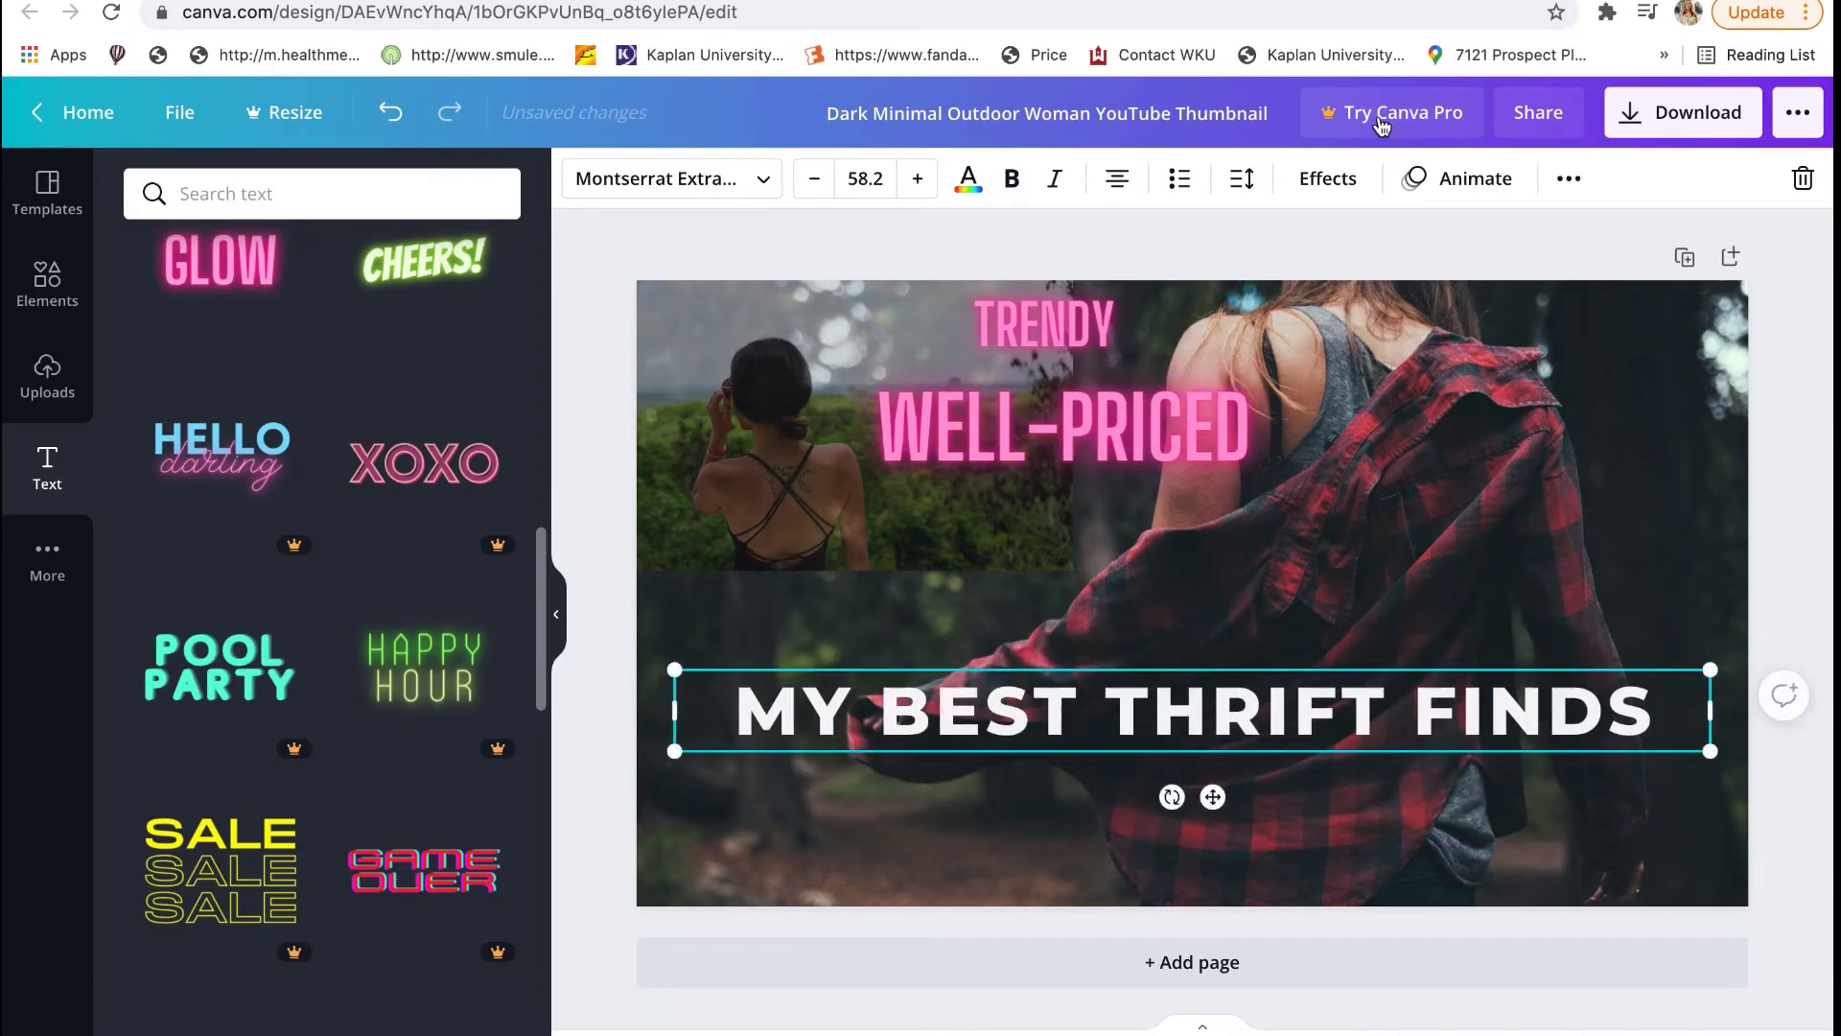
- Try adding the HAPPY HOUR text style and dismiss the subscription offer that appears
click(1271, 261)
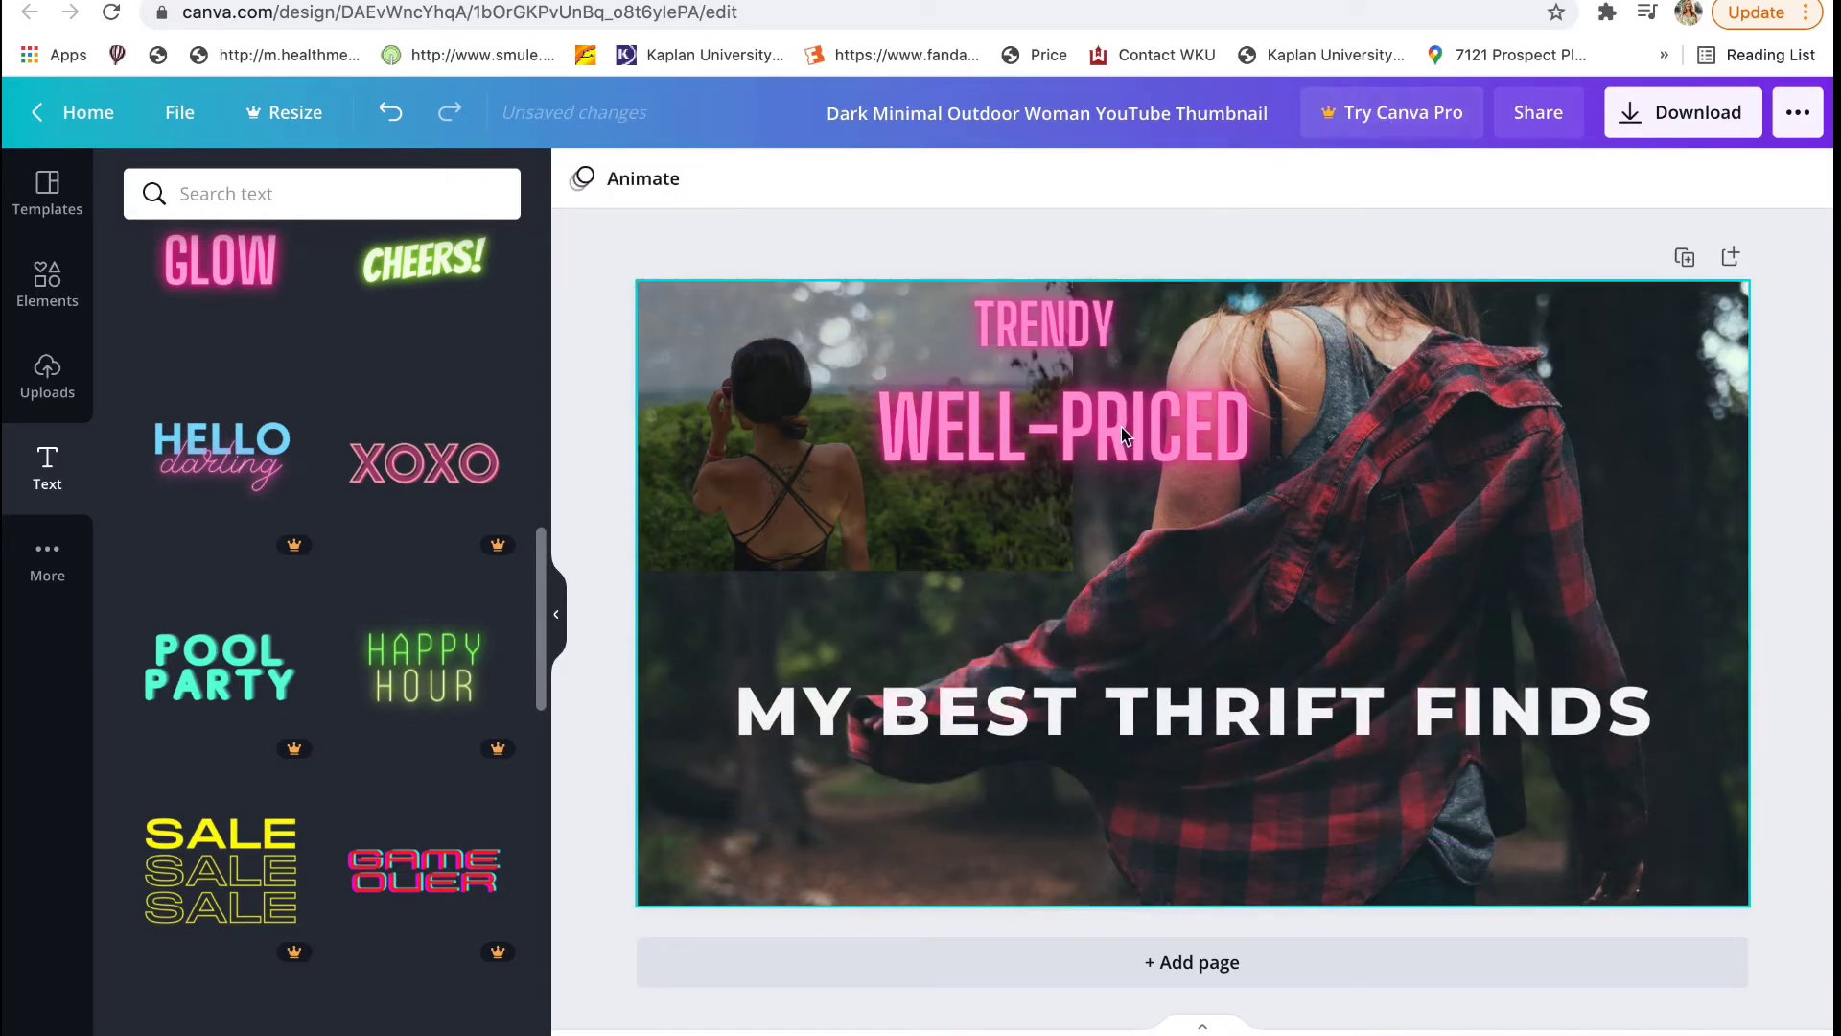
click(419, 677)
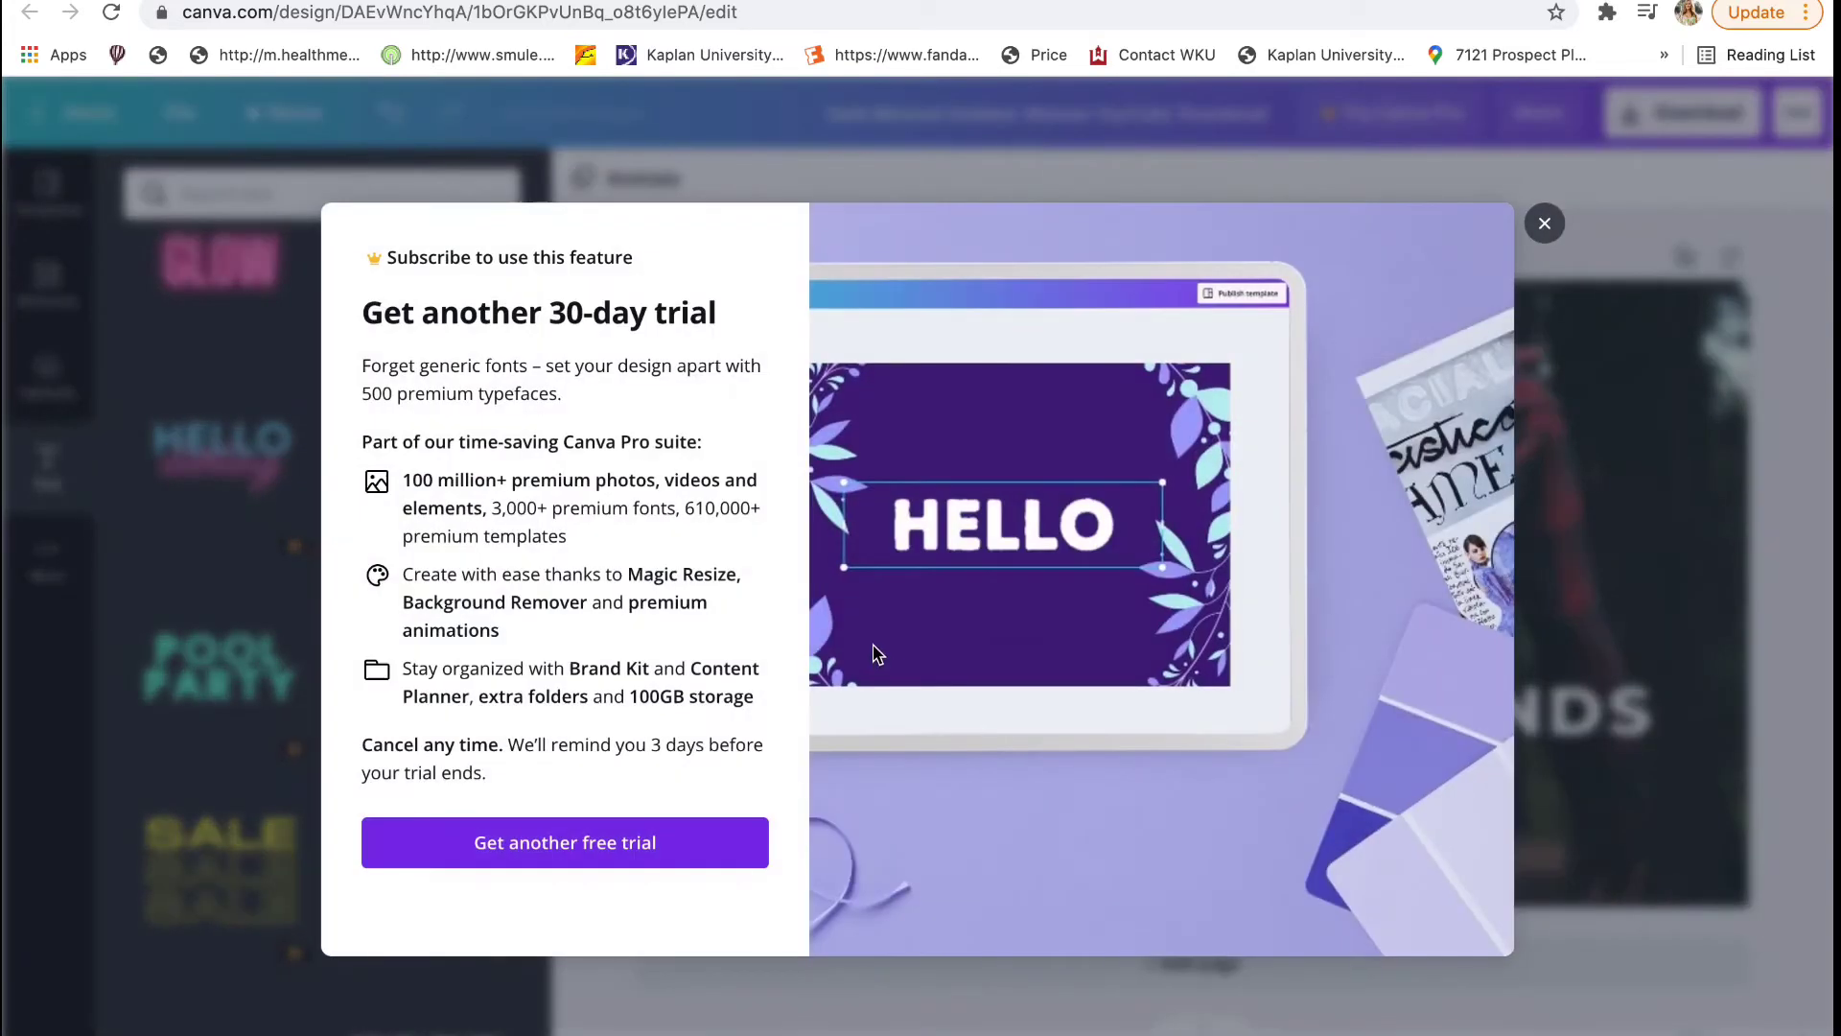
click(1544, 223)
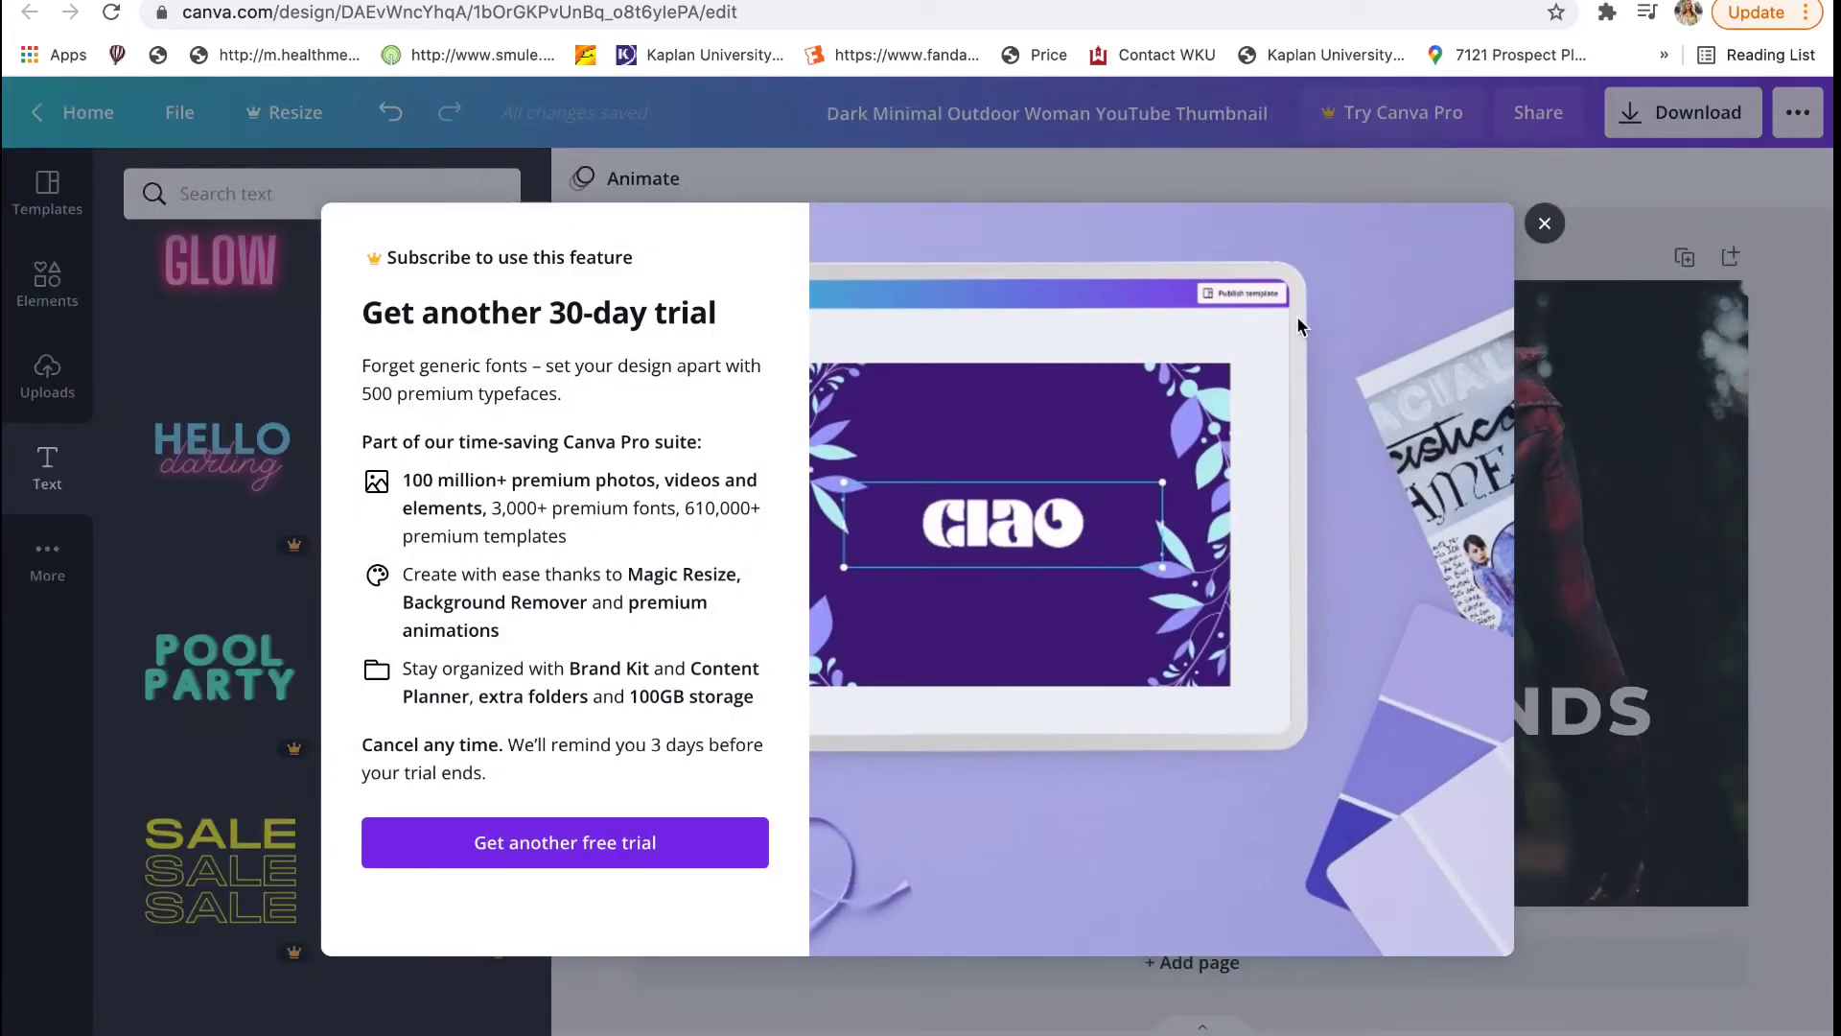
click(1240, 523)
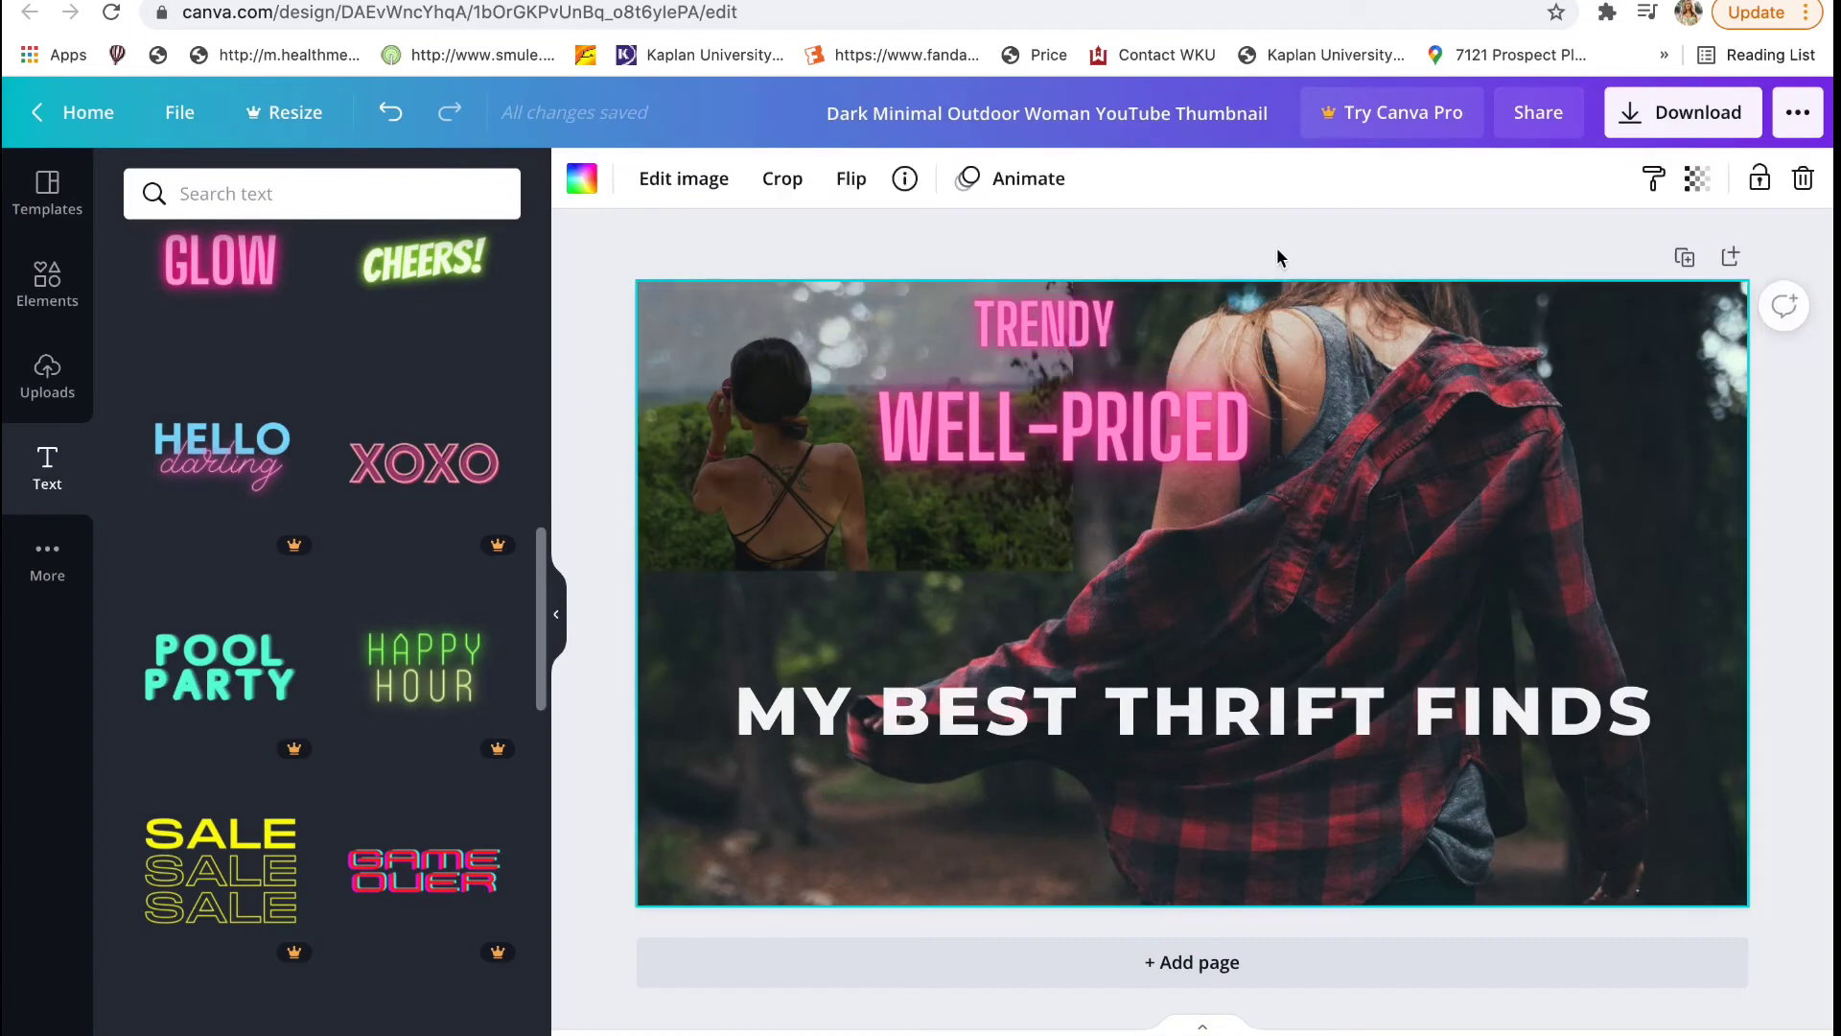
click(1280, 230)
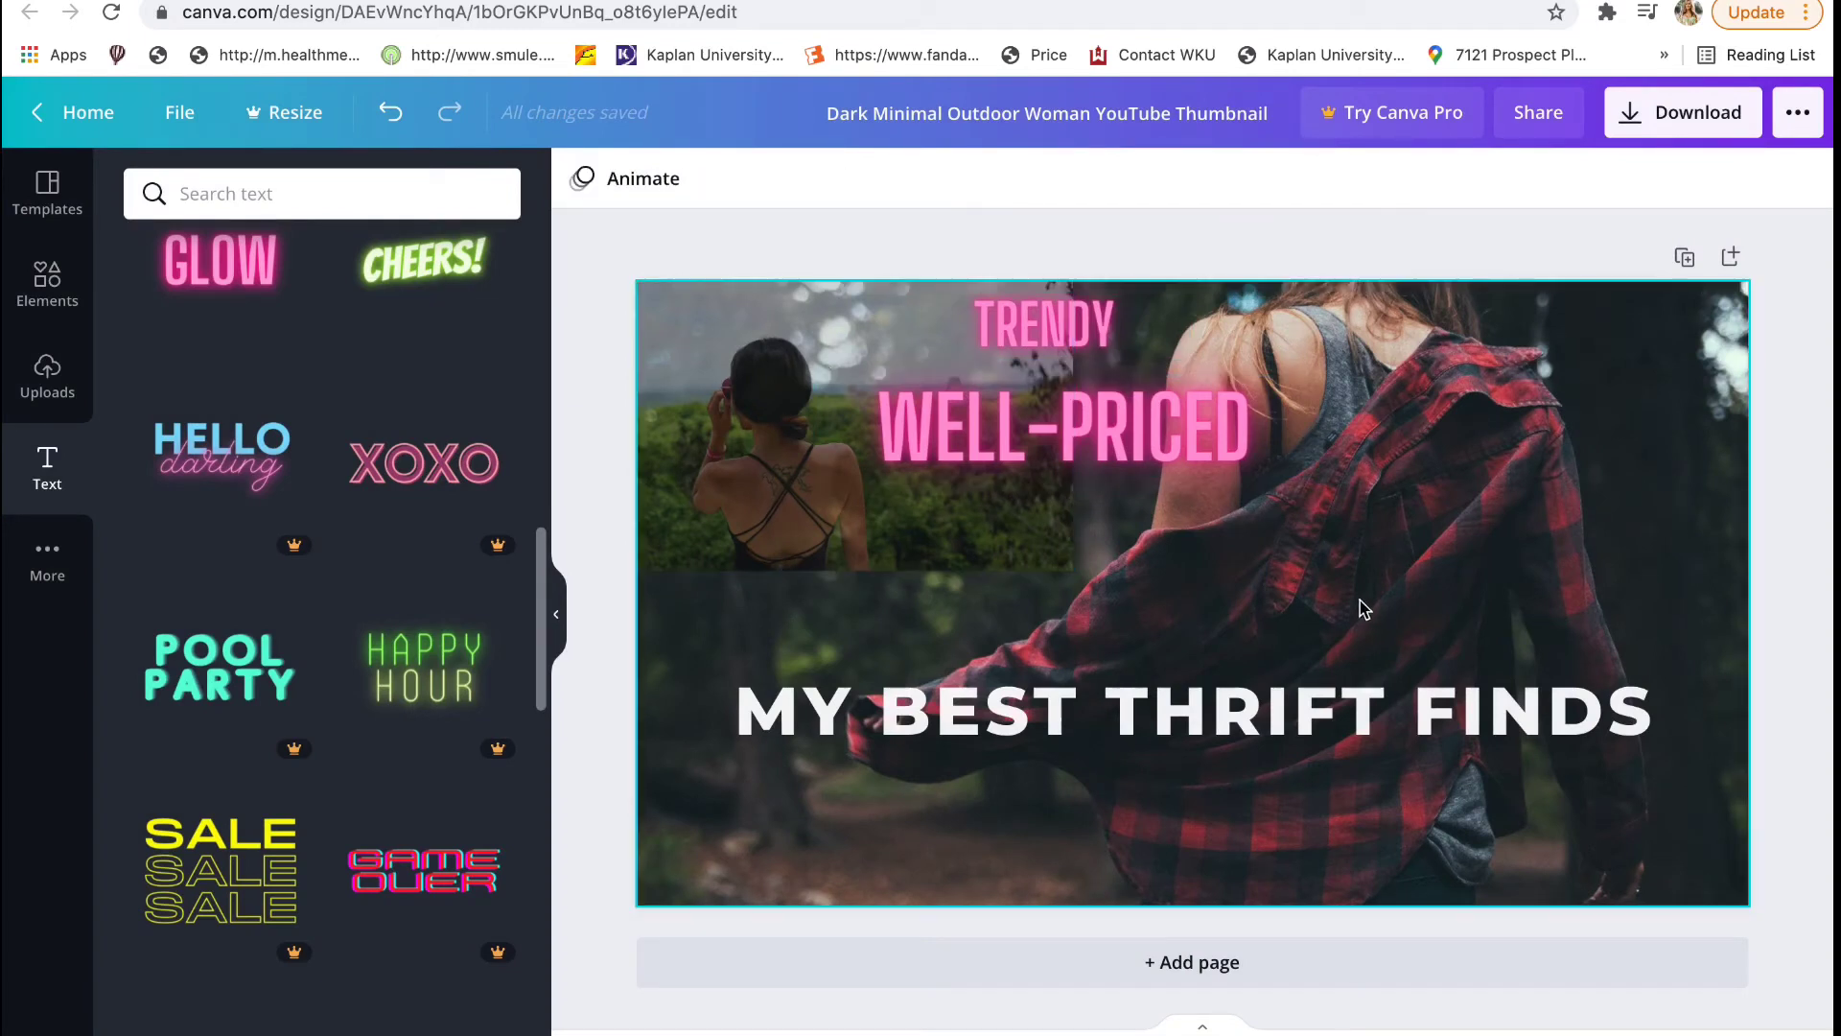
- Enlarge the MY BEST THRIFT FINDS title from 58.2 to 63.4 and shift it right
click(1199, 692)
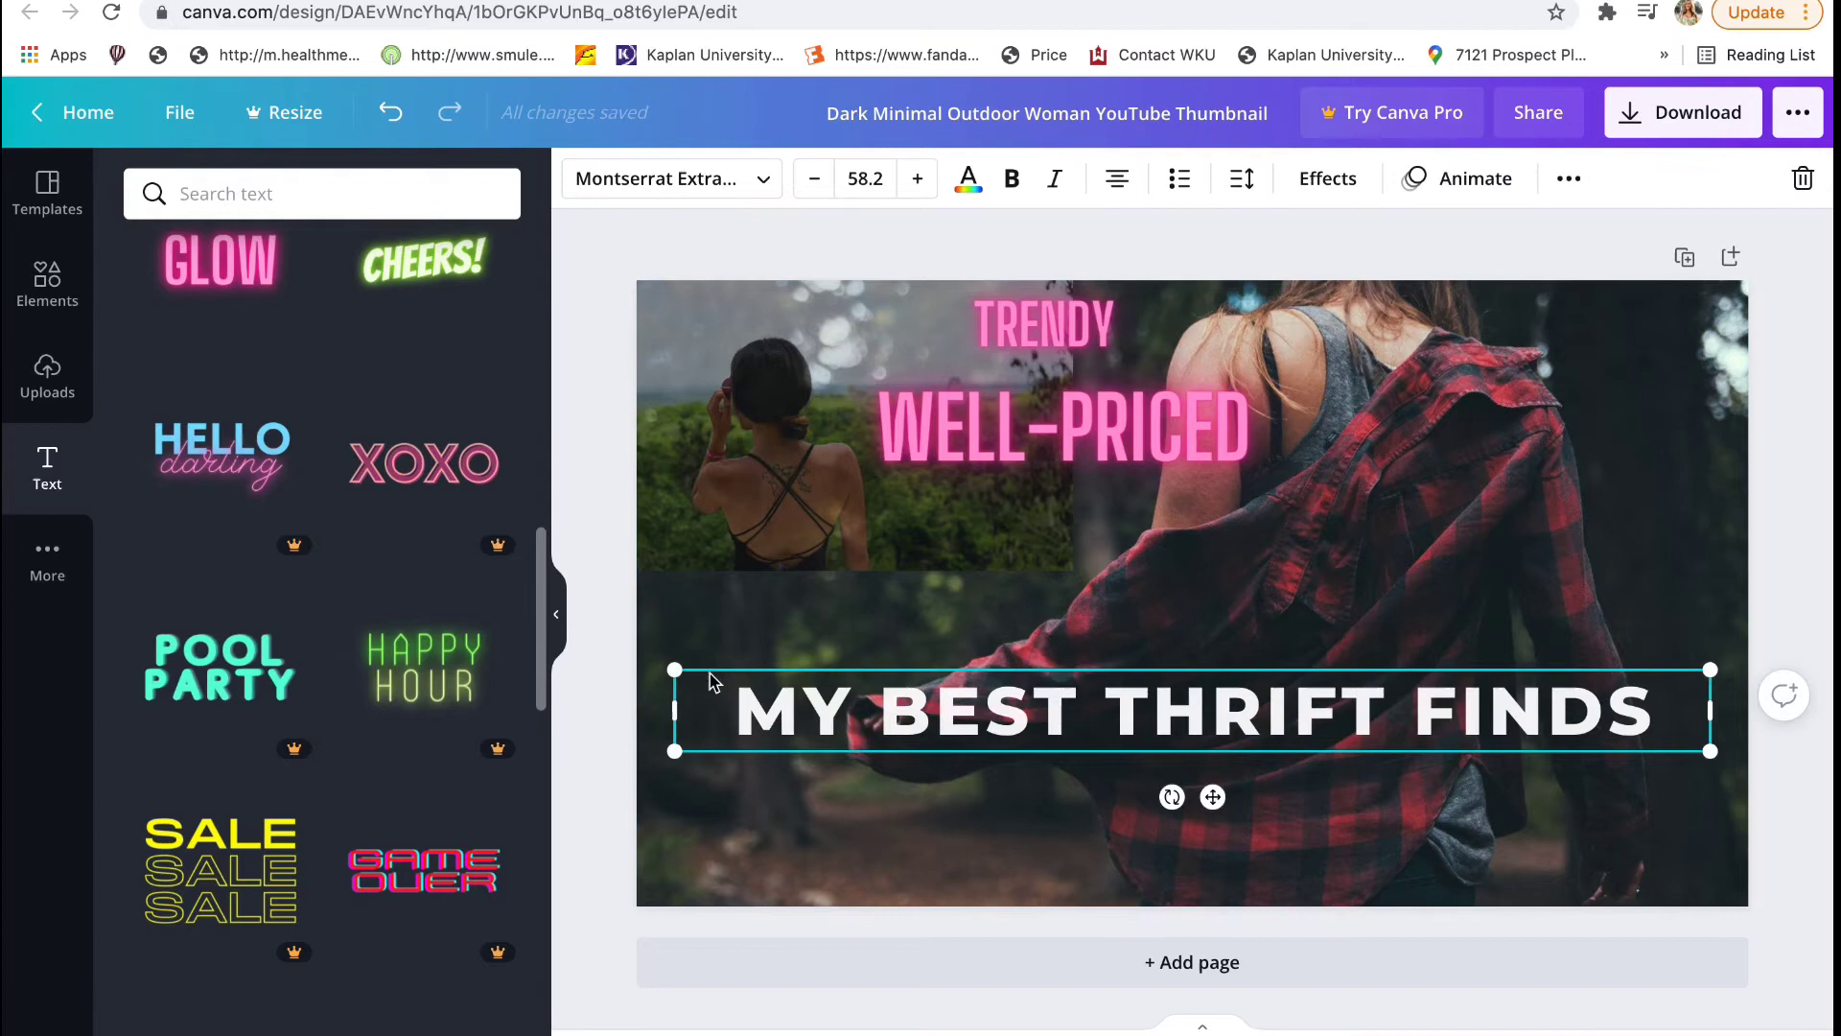
drag(669, 666, 579, 661)
drag(880, 675, 936, 683)
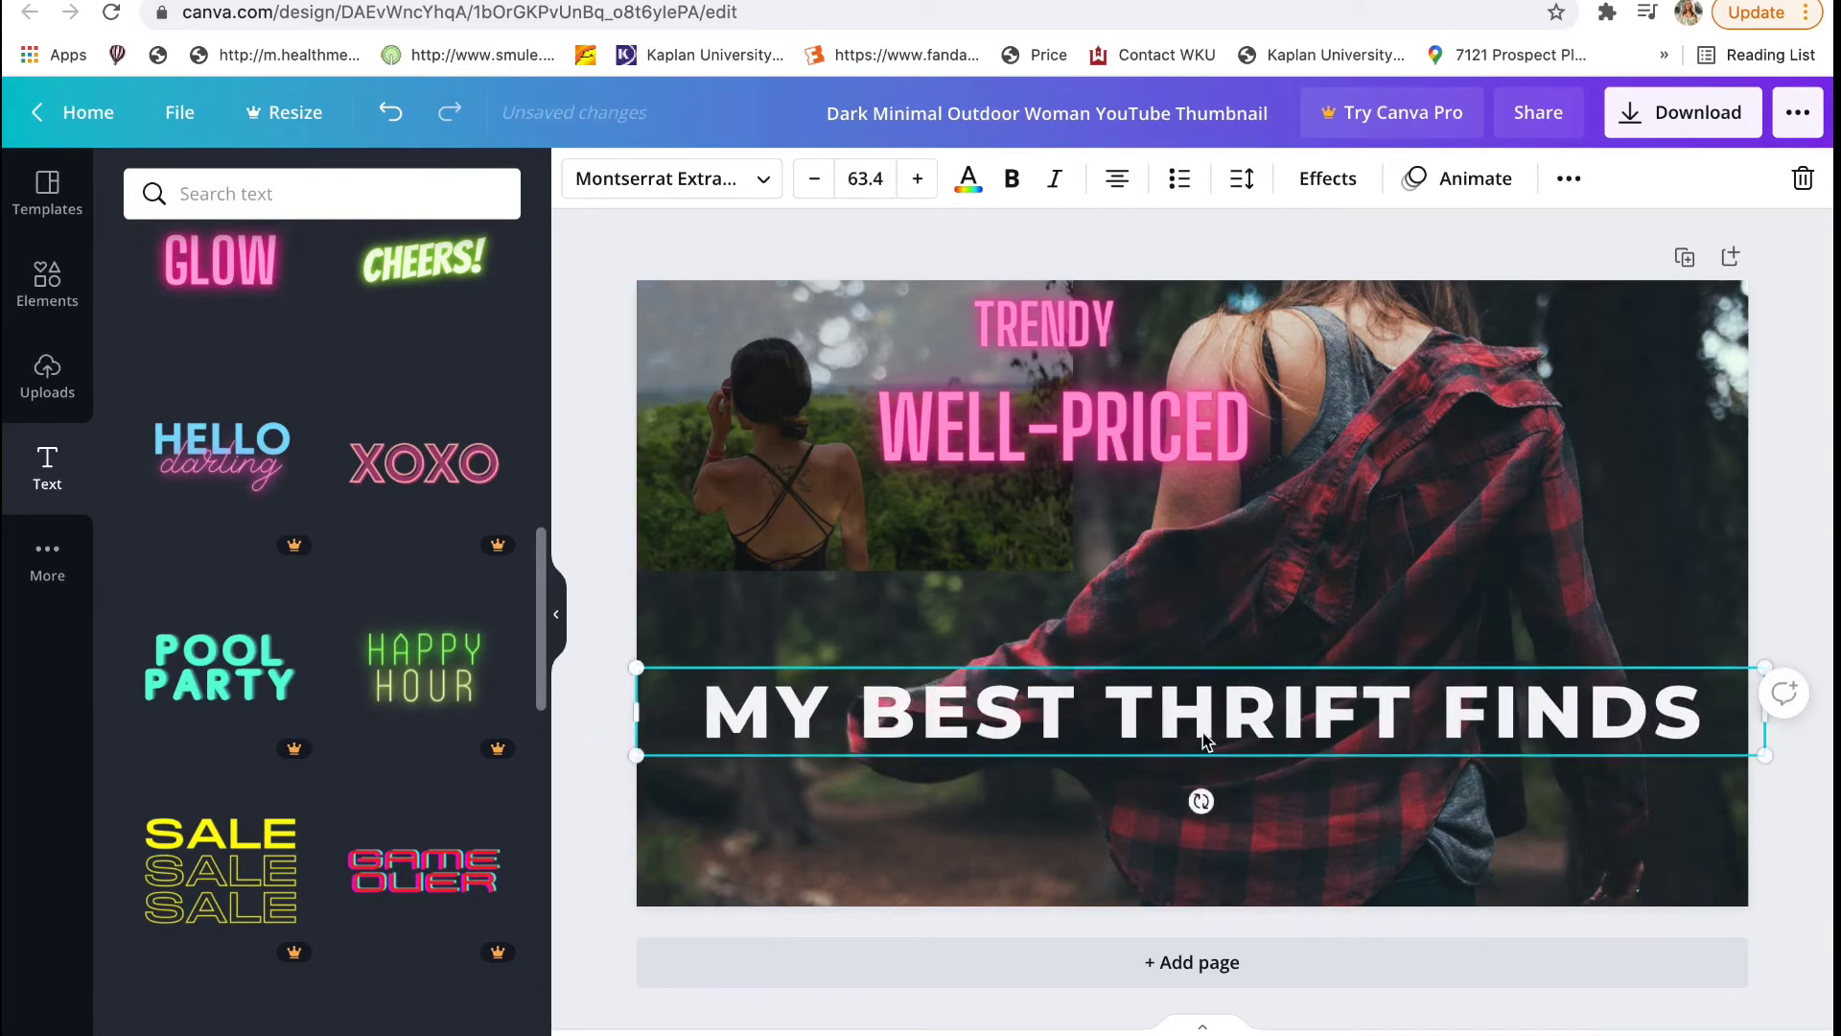
click(1325, 247)
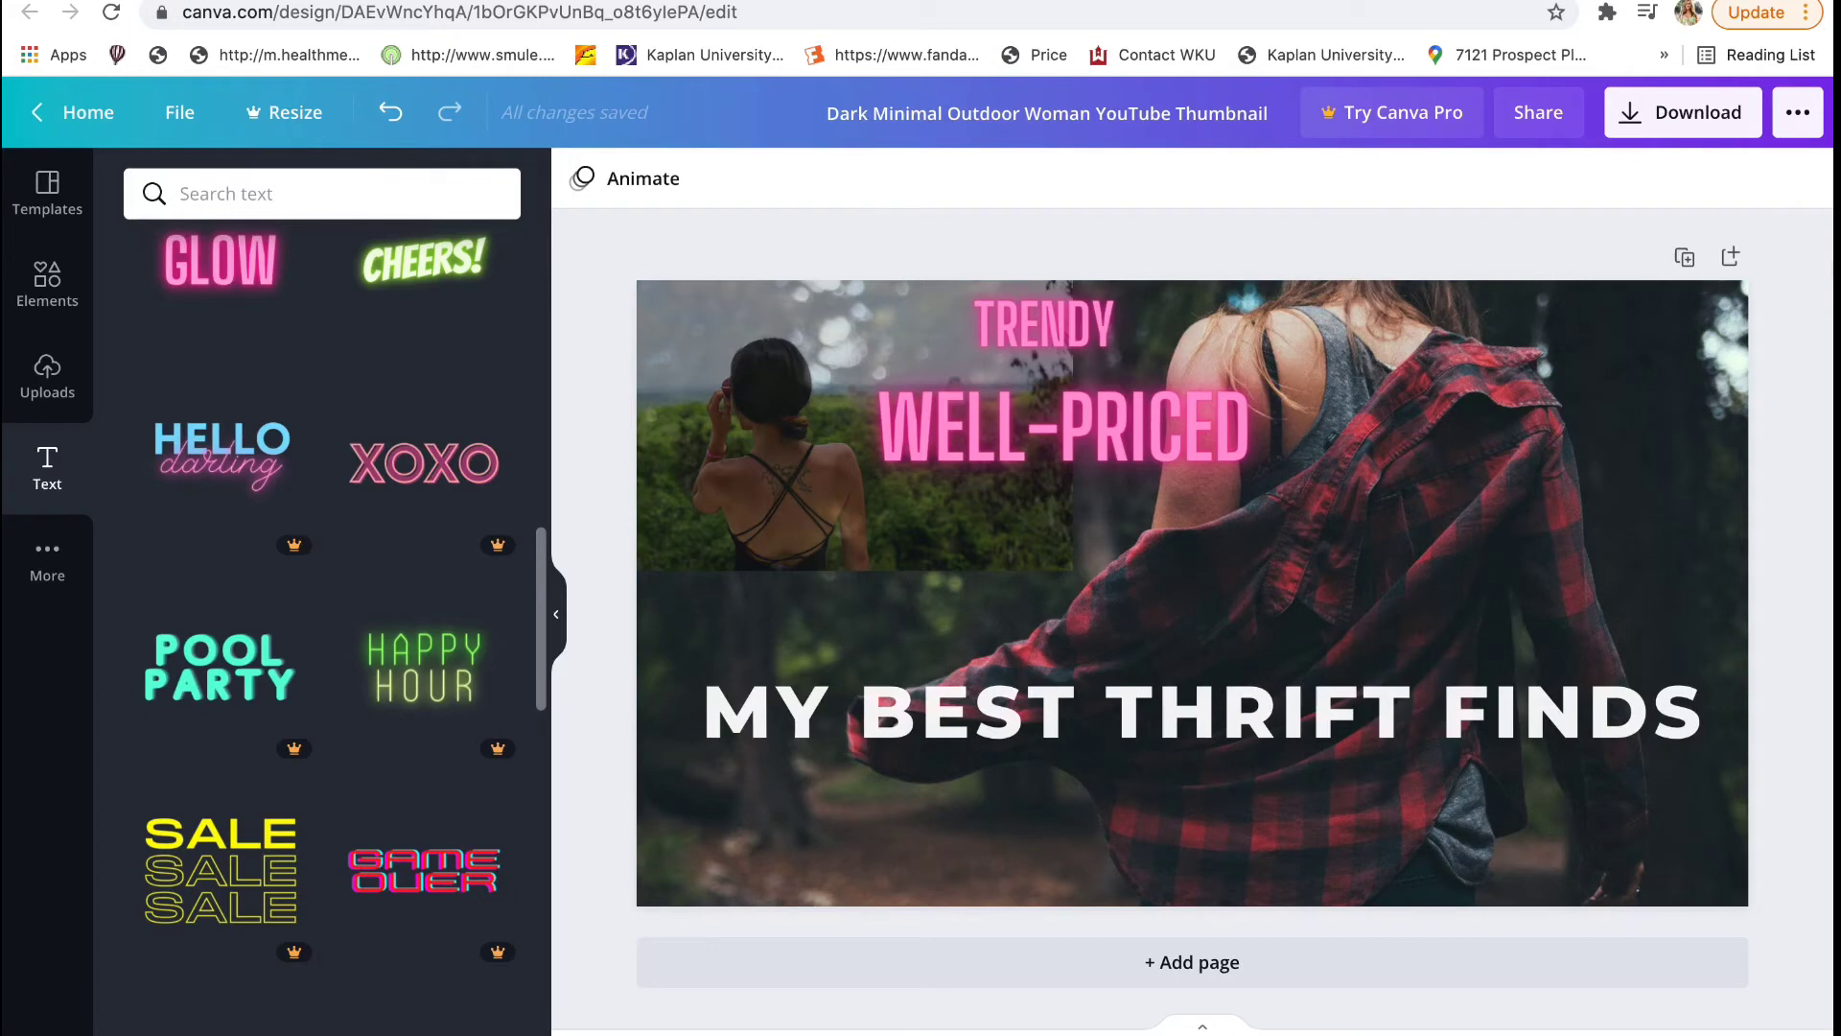
- Browse the arrow Photos, Graphics, Videos, Audio and Uploads results, ending on the Arrow templates
click(45, 548)
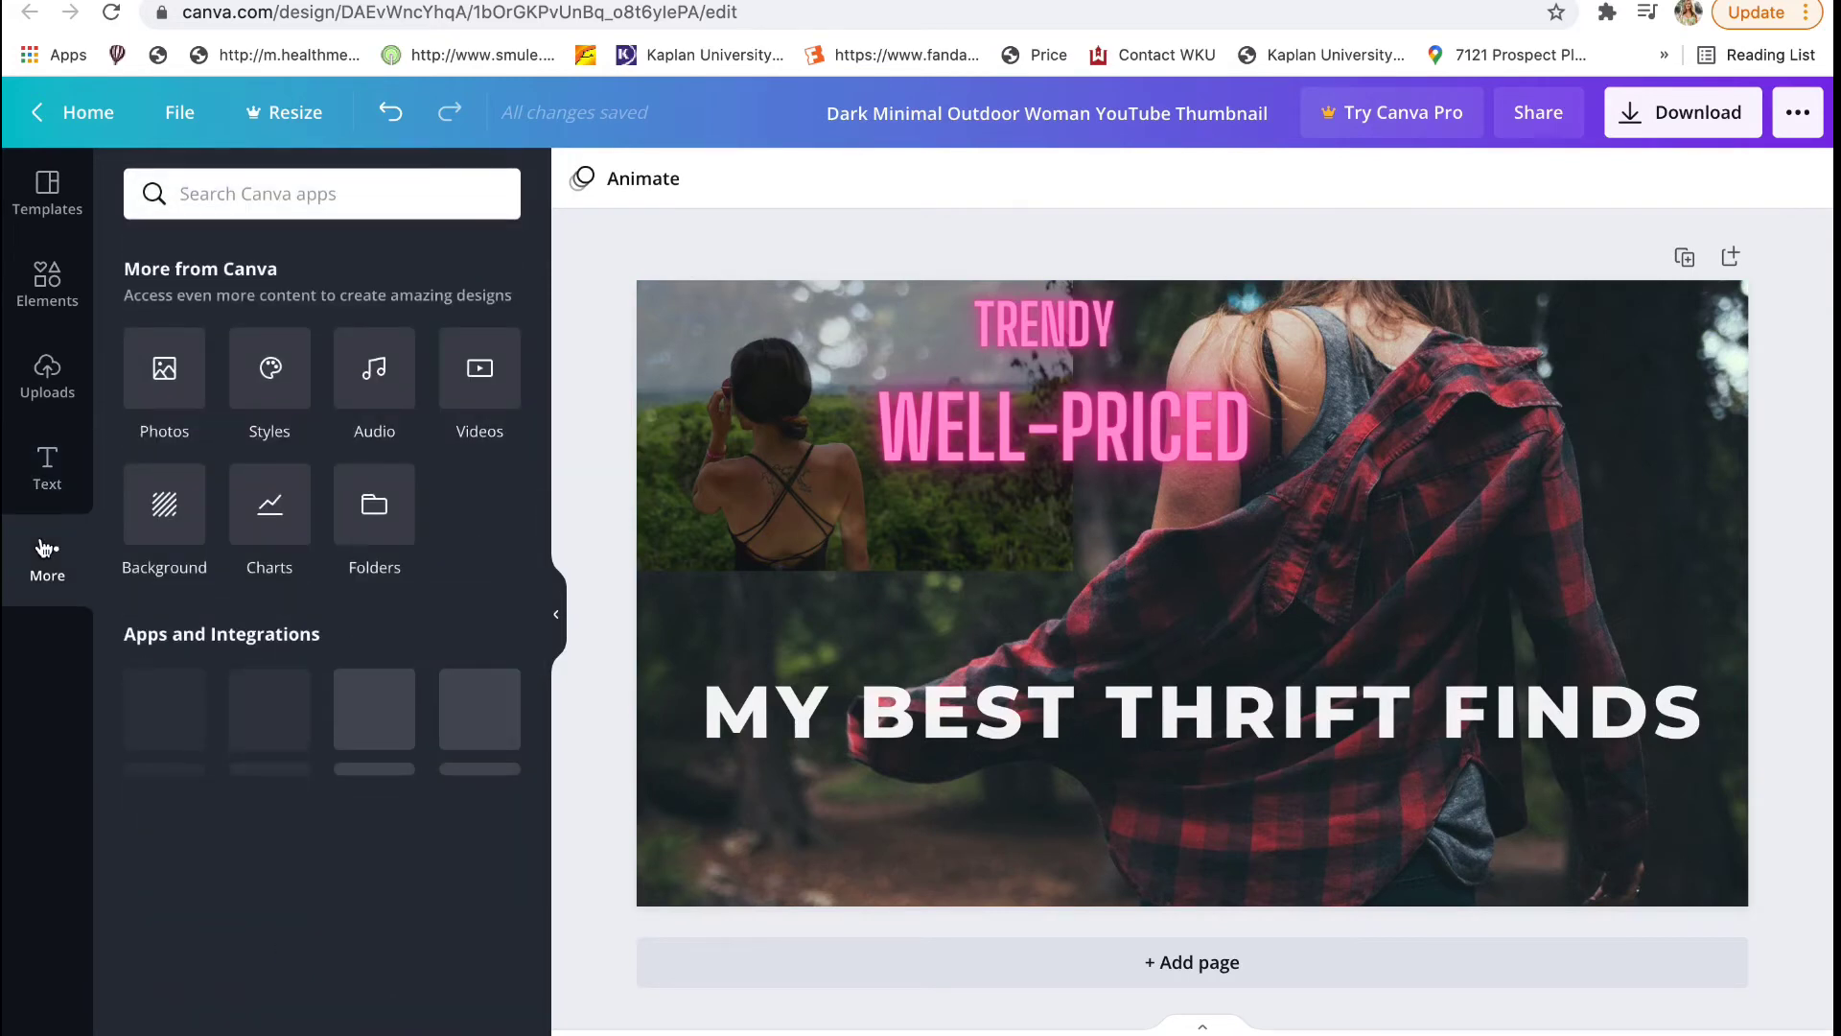
click(47, 283)
click(216, 254)
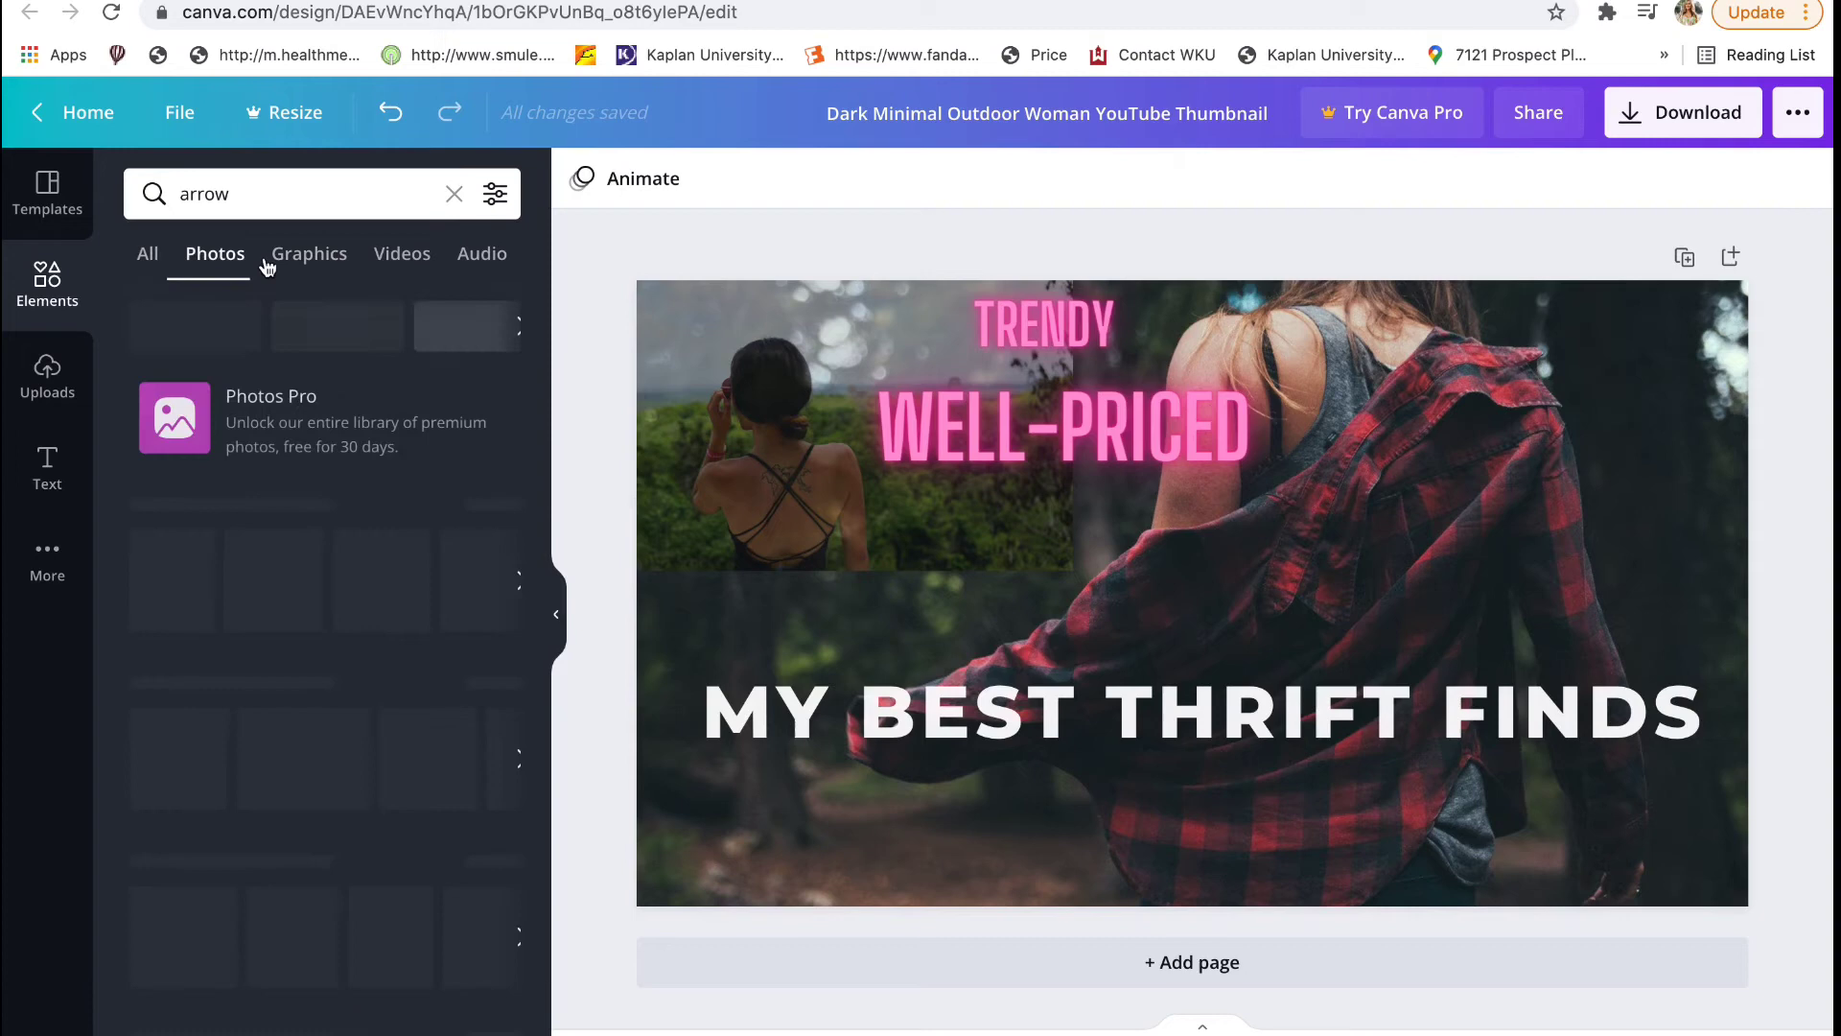
click(304, 264)
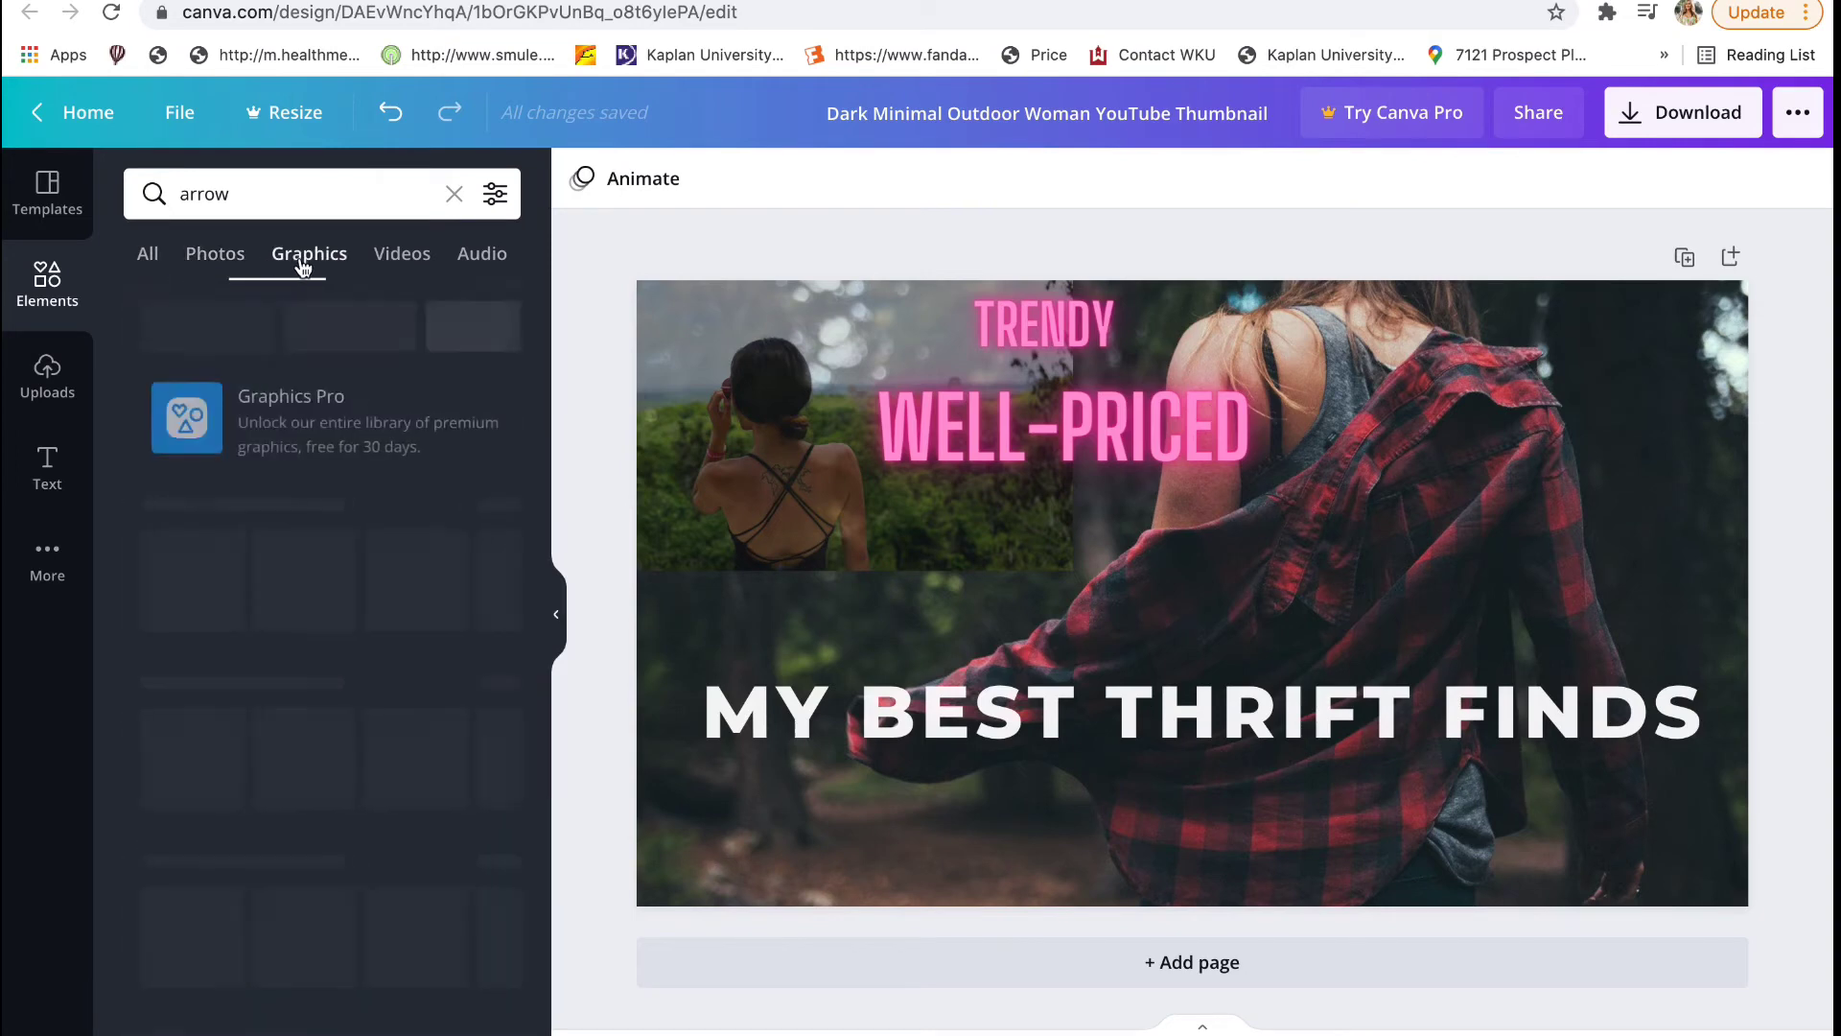
click(387, 267)
click(488, 261)
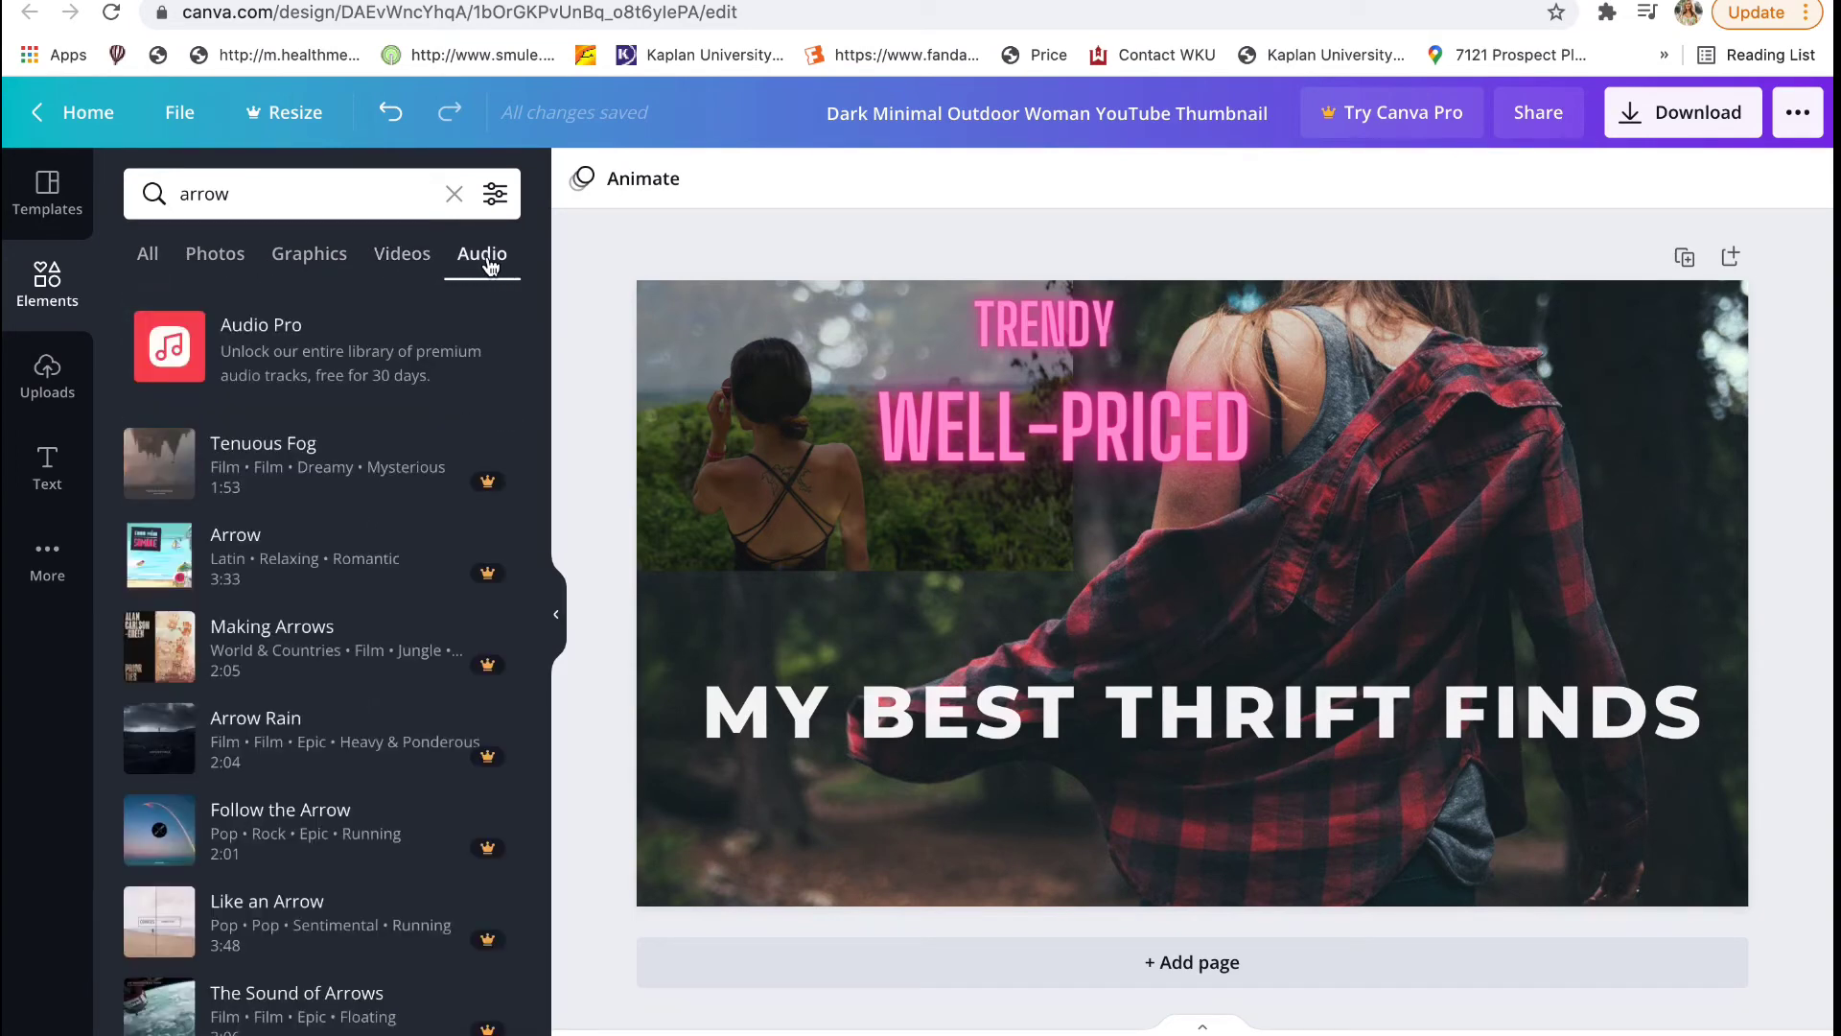
click(54, 388)
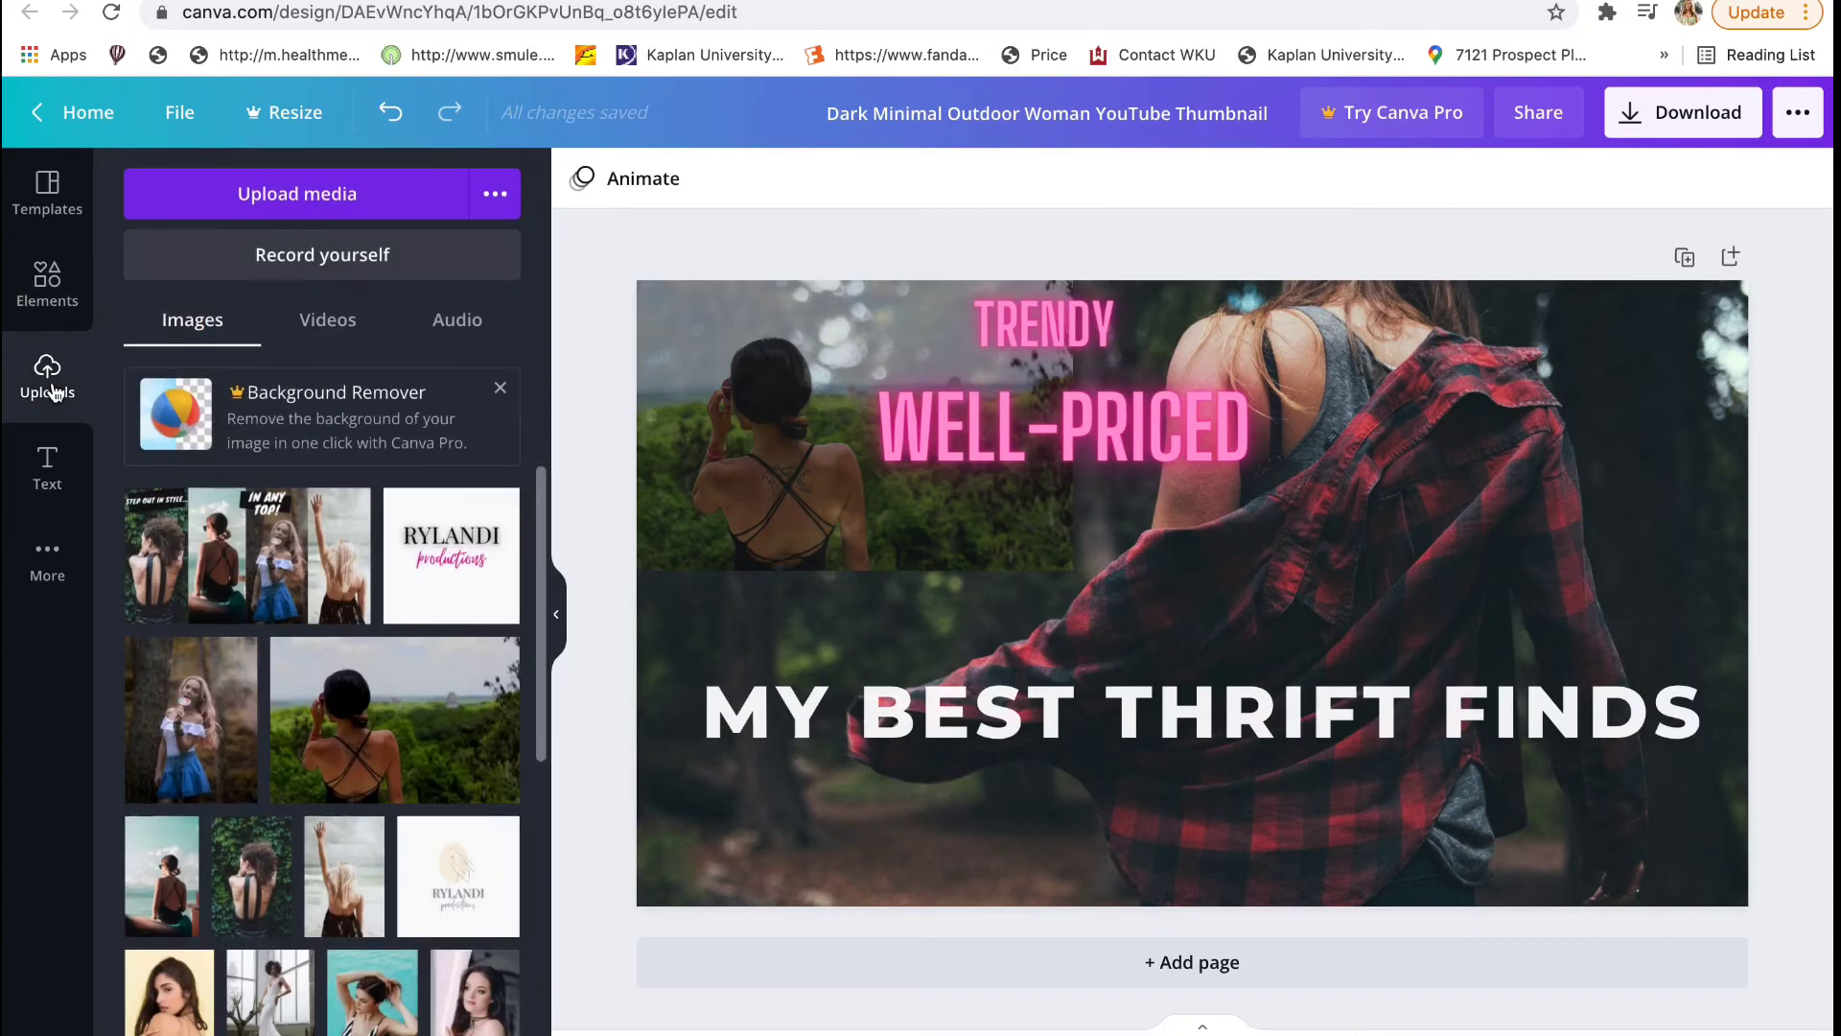
click(50, 288)
click(48, 206)
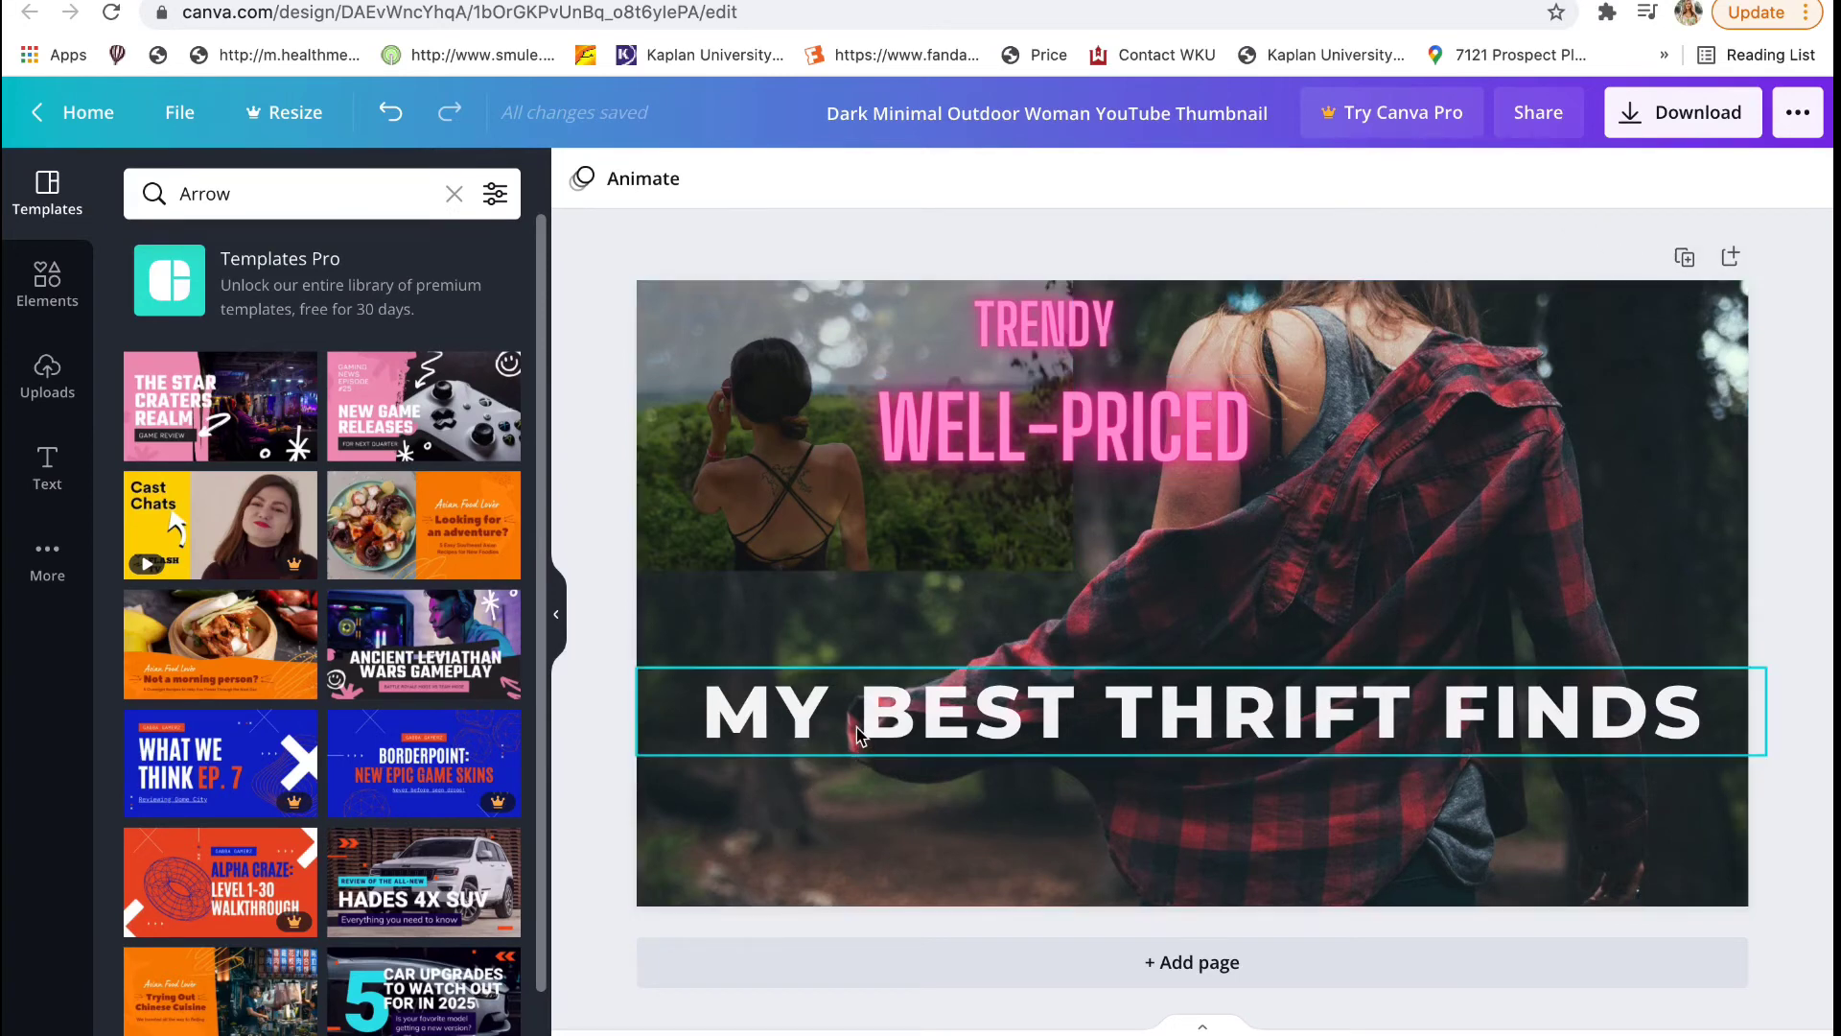
- Enlarge the headline to size 69.9, centre it horizontally, and bring up the PNG download options
click(678, 707)
drag(629, 664, 596, 636)
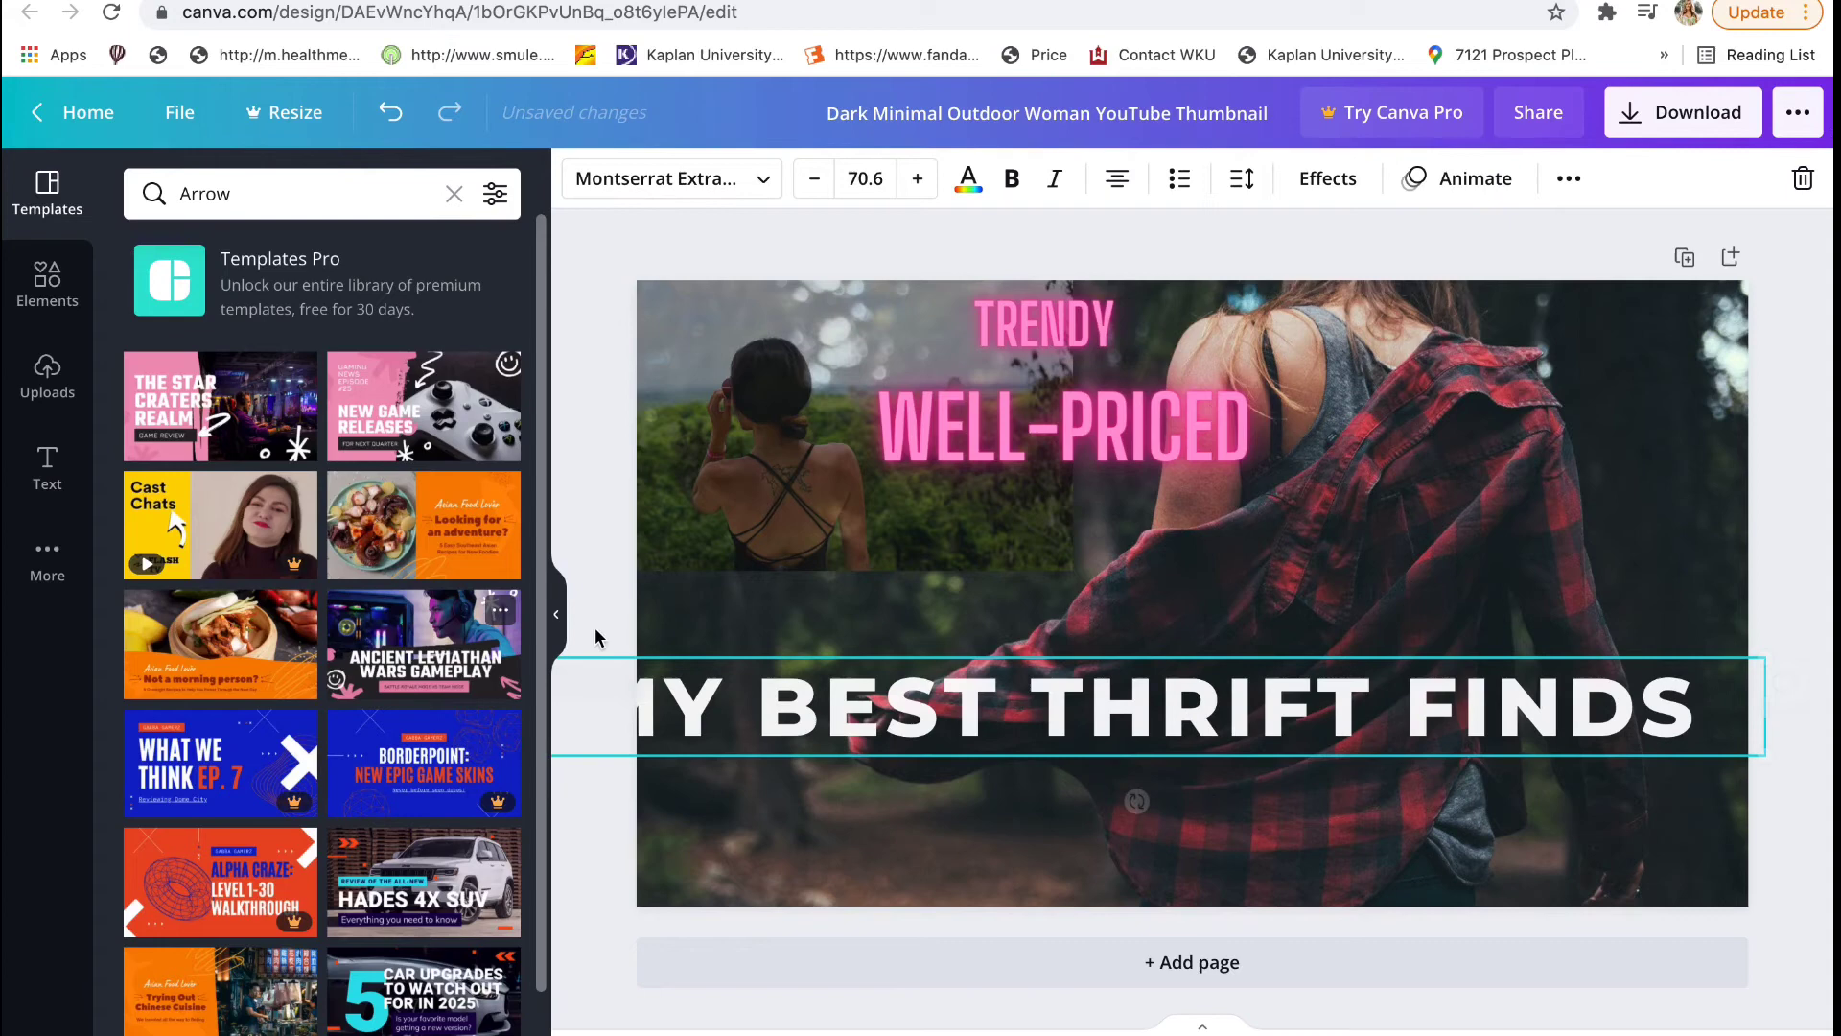
drag(1025, 707, 1107, 714)
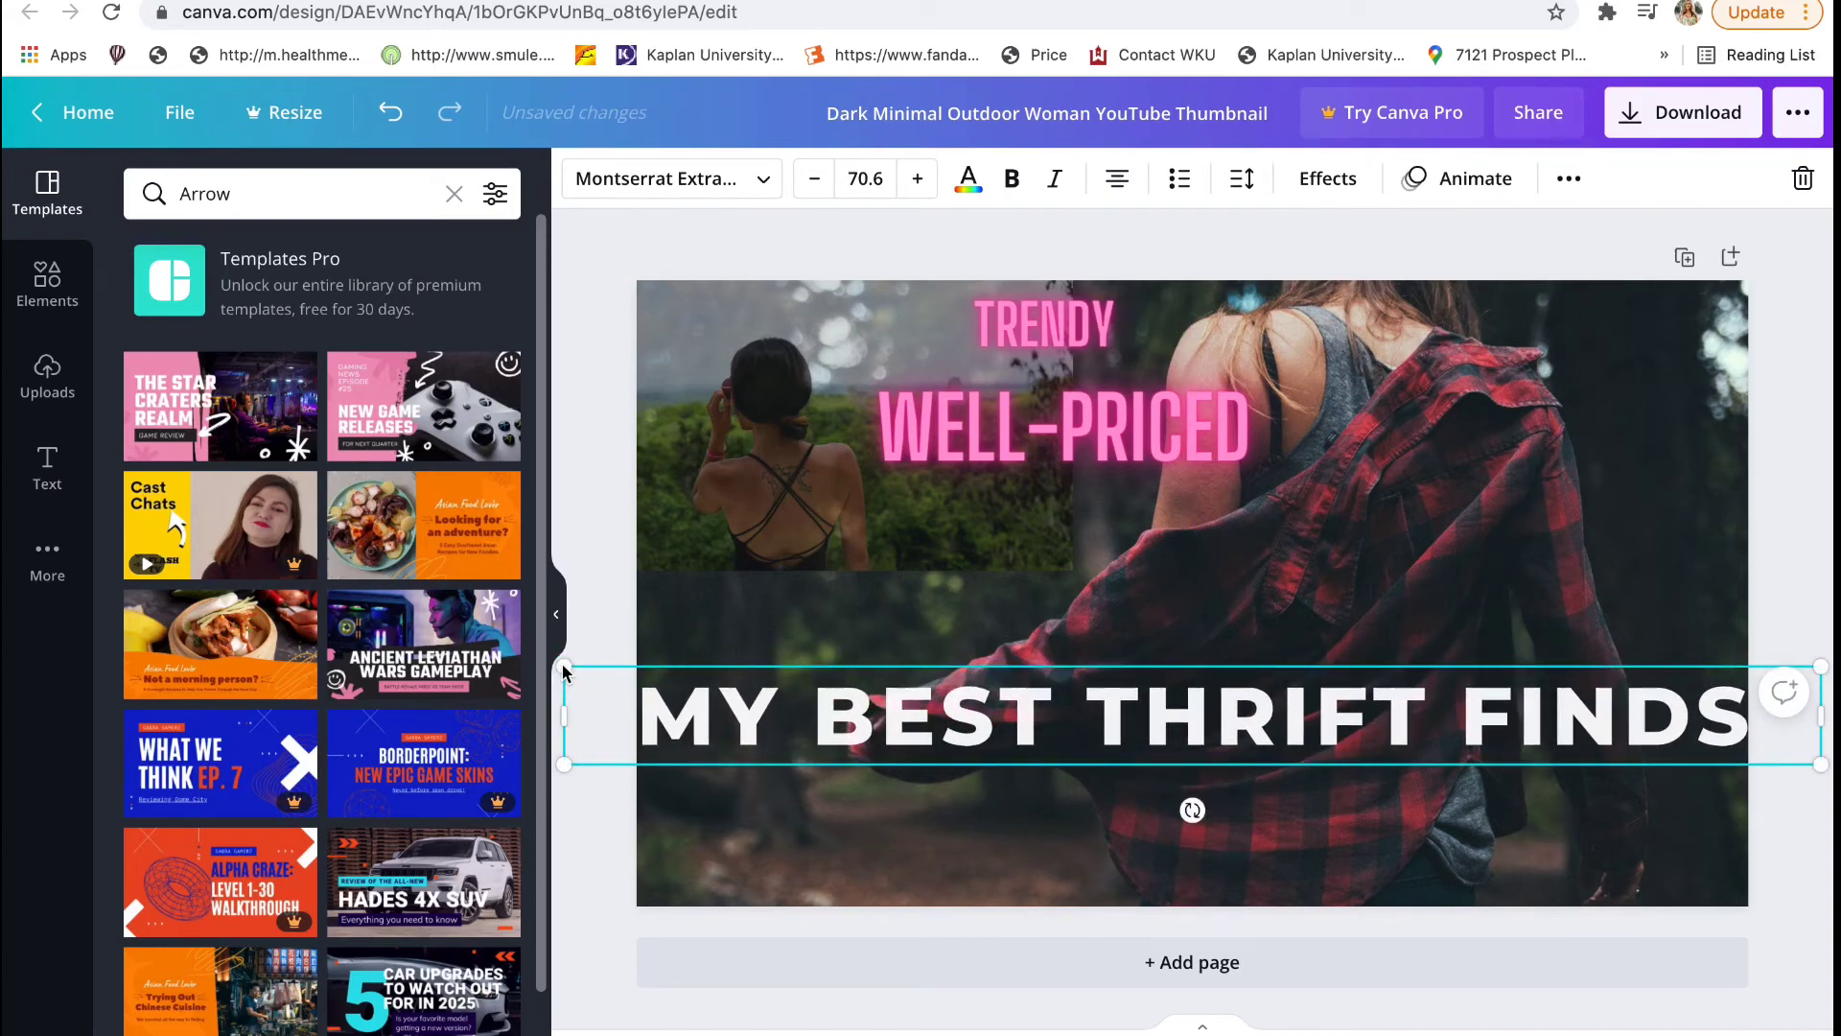
drag(562, 764, 594, 761)
drag(934, 709, 919, 707)
key(Escape)
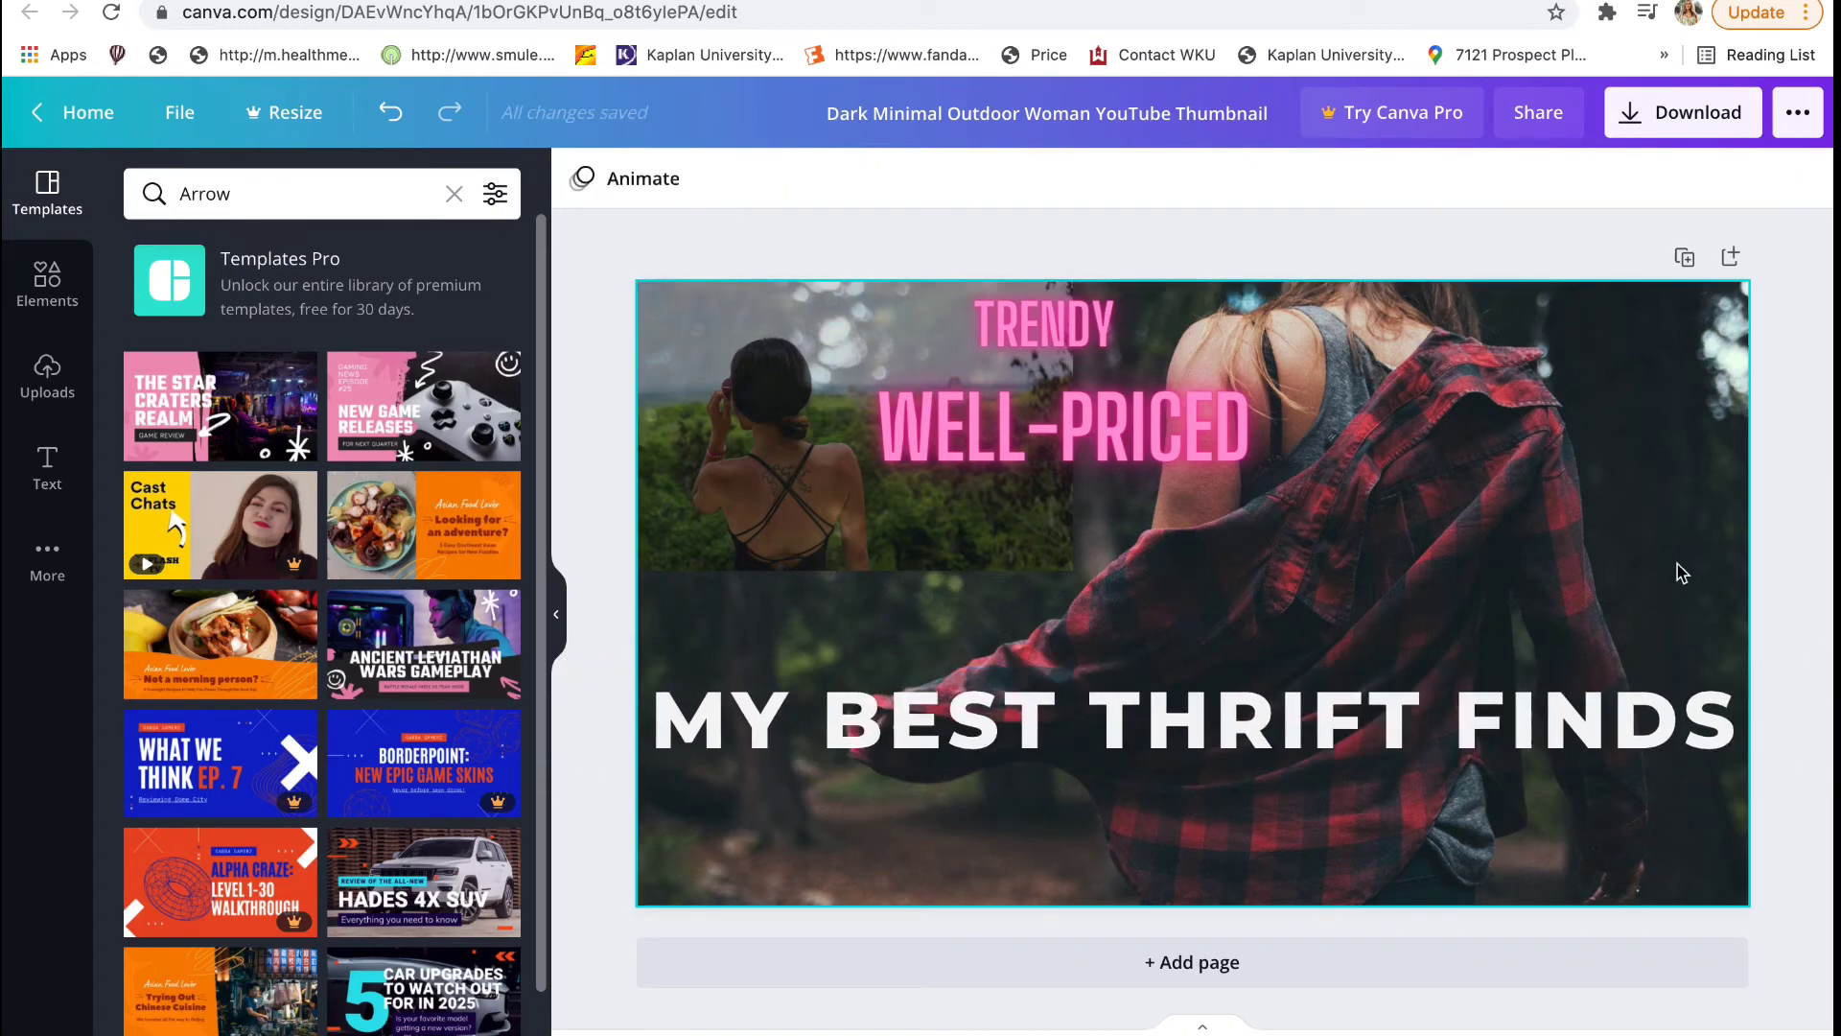
click(1665, 112)
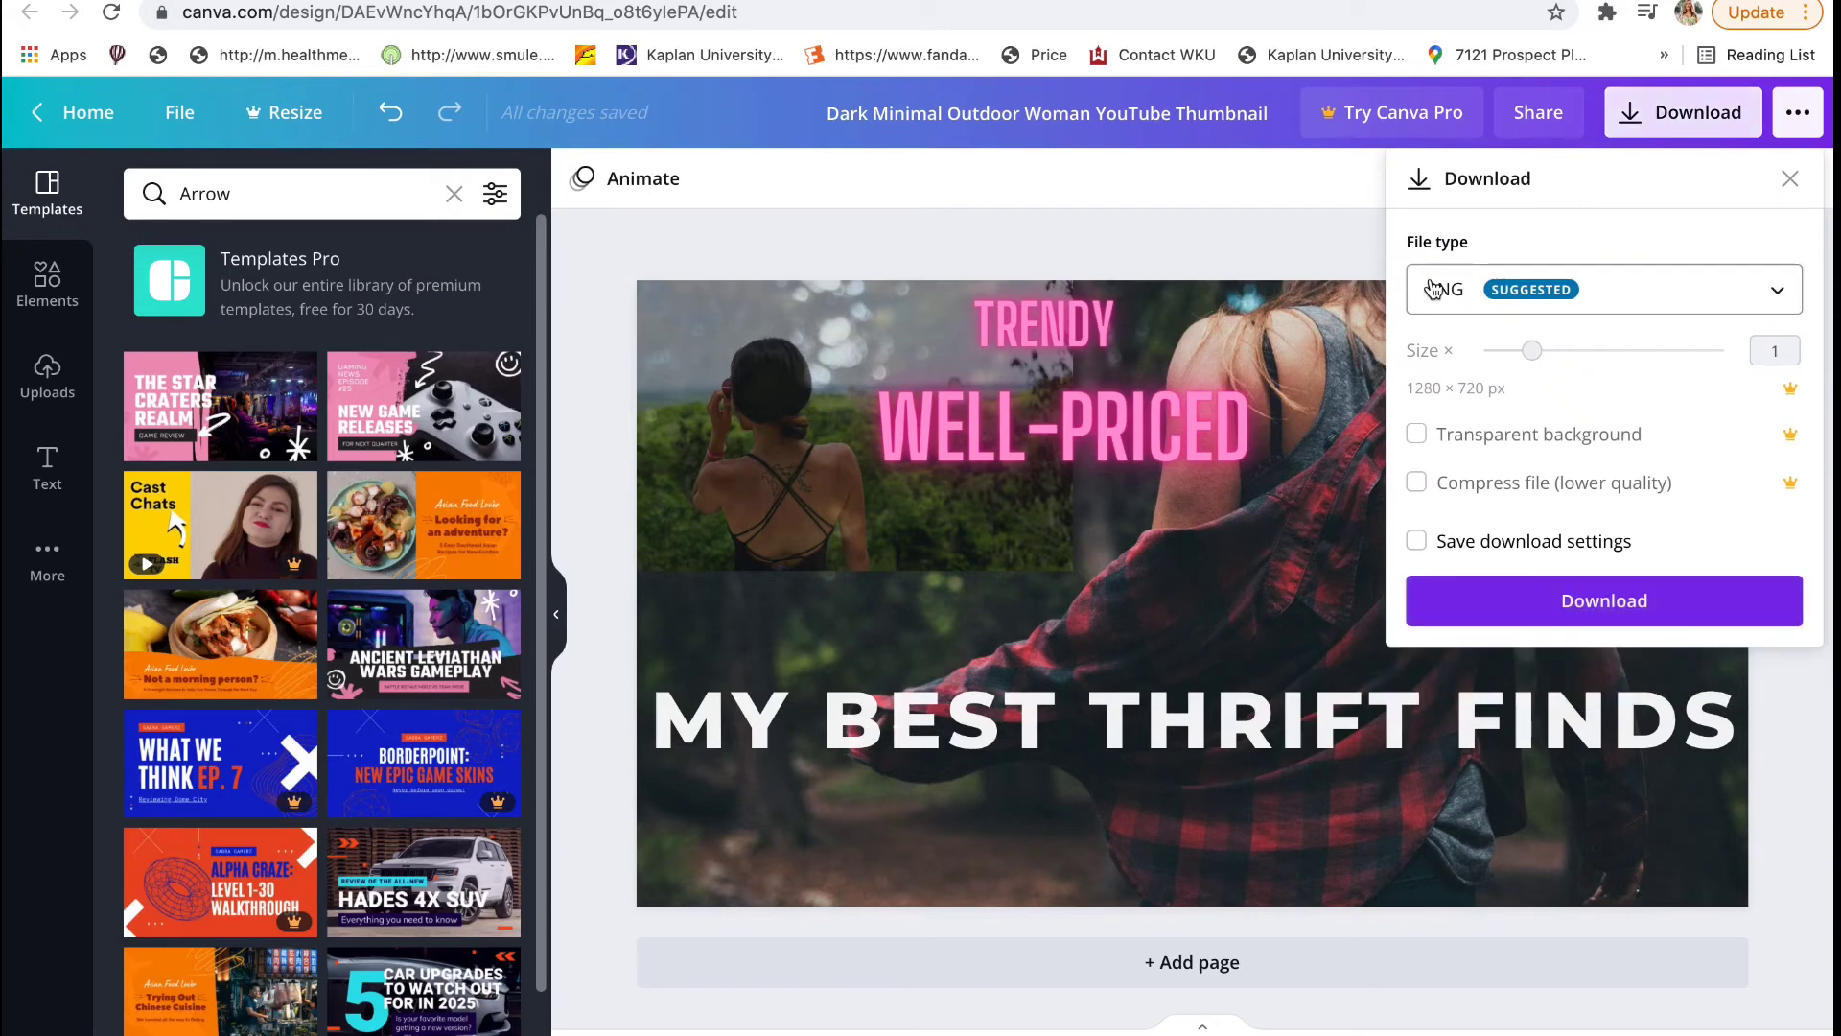
- Export the thumbnail design as a 1280 × 720 px PNG file
click(1508, 598)
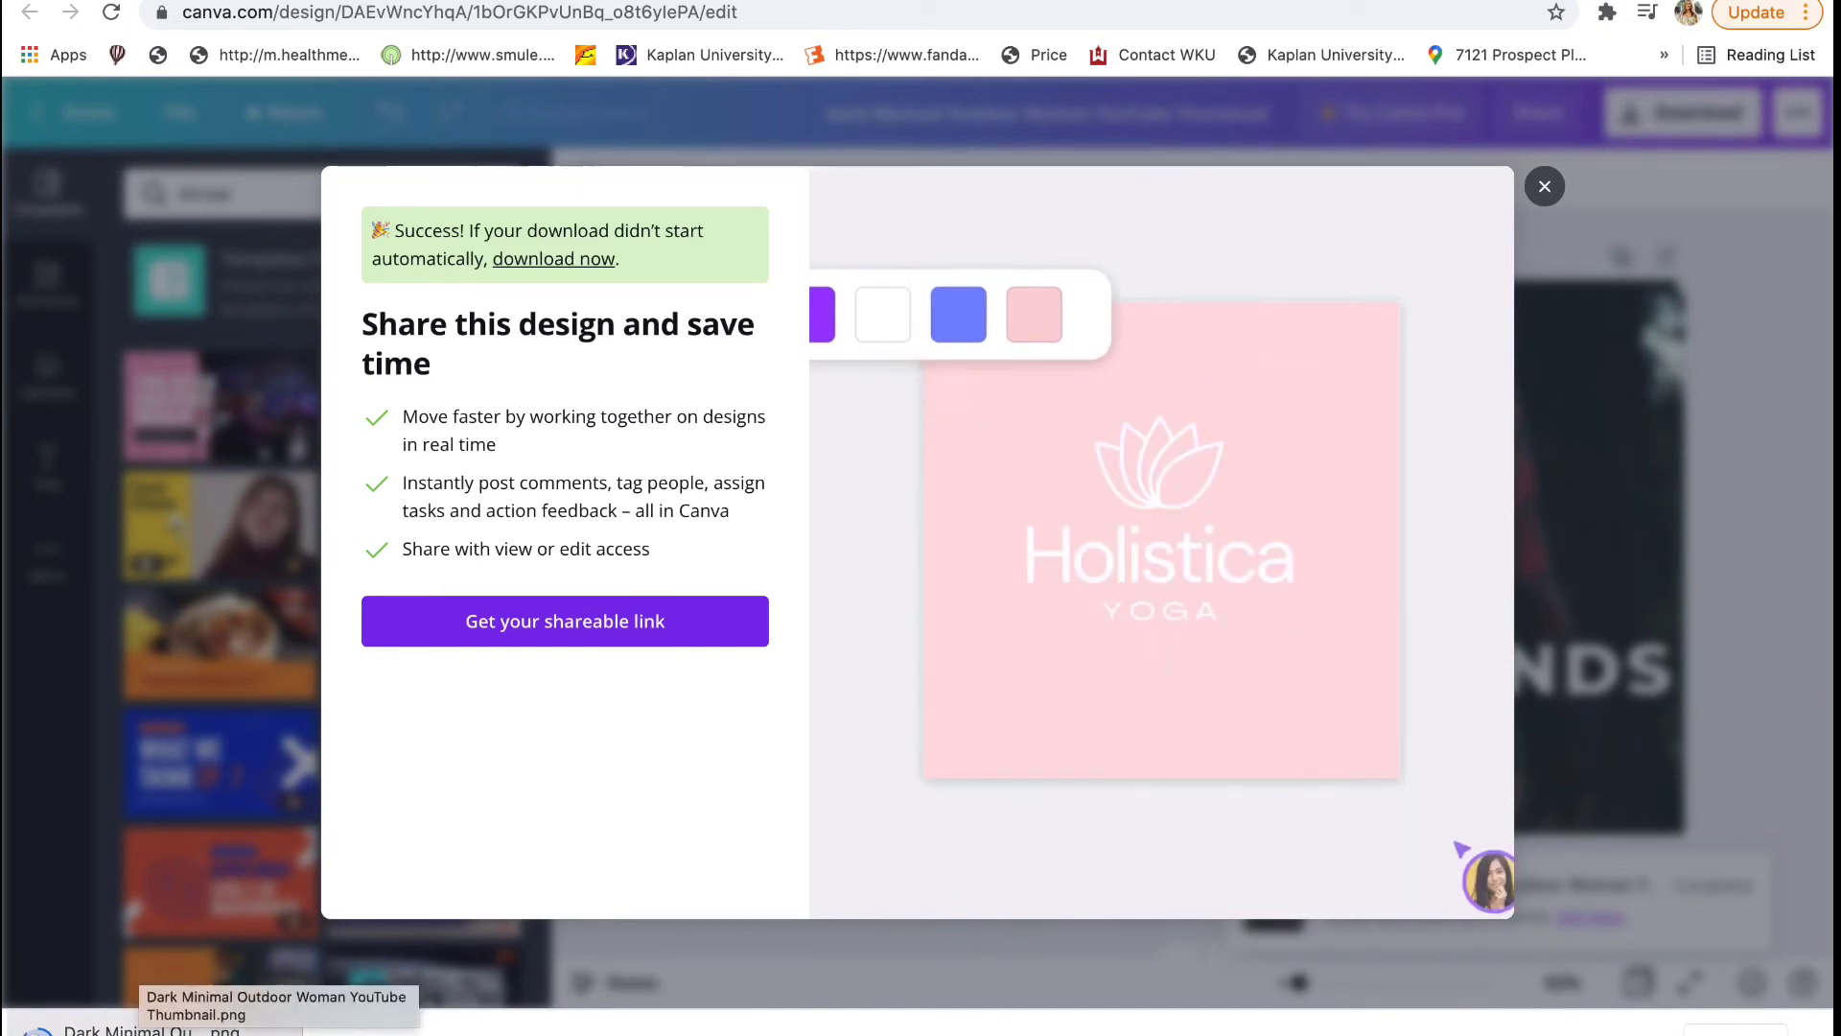
- Open the downloaded thumbnail PNG in Preview and make a duplicate of it
click(154, 1022)
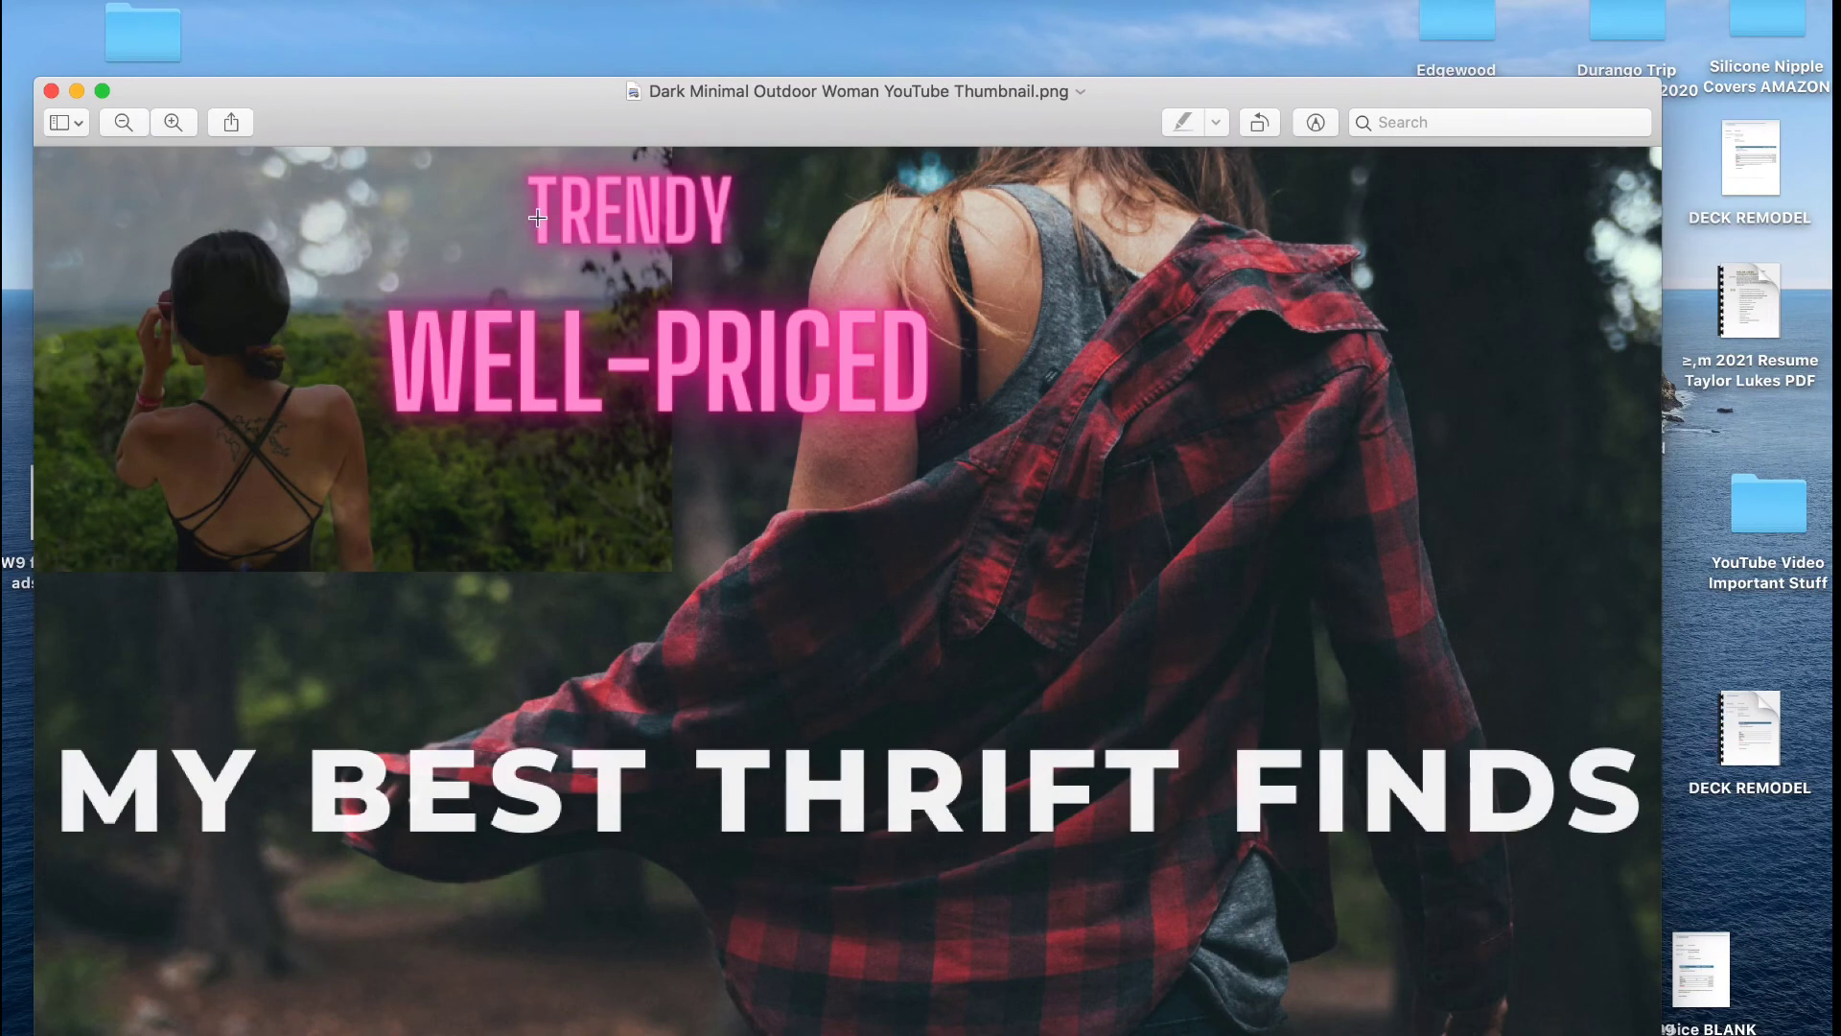
drag(514, 104, 426, 28)
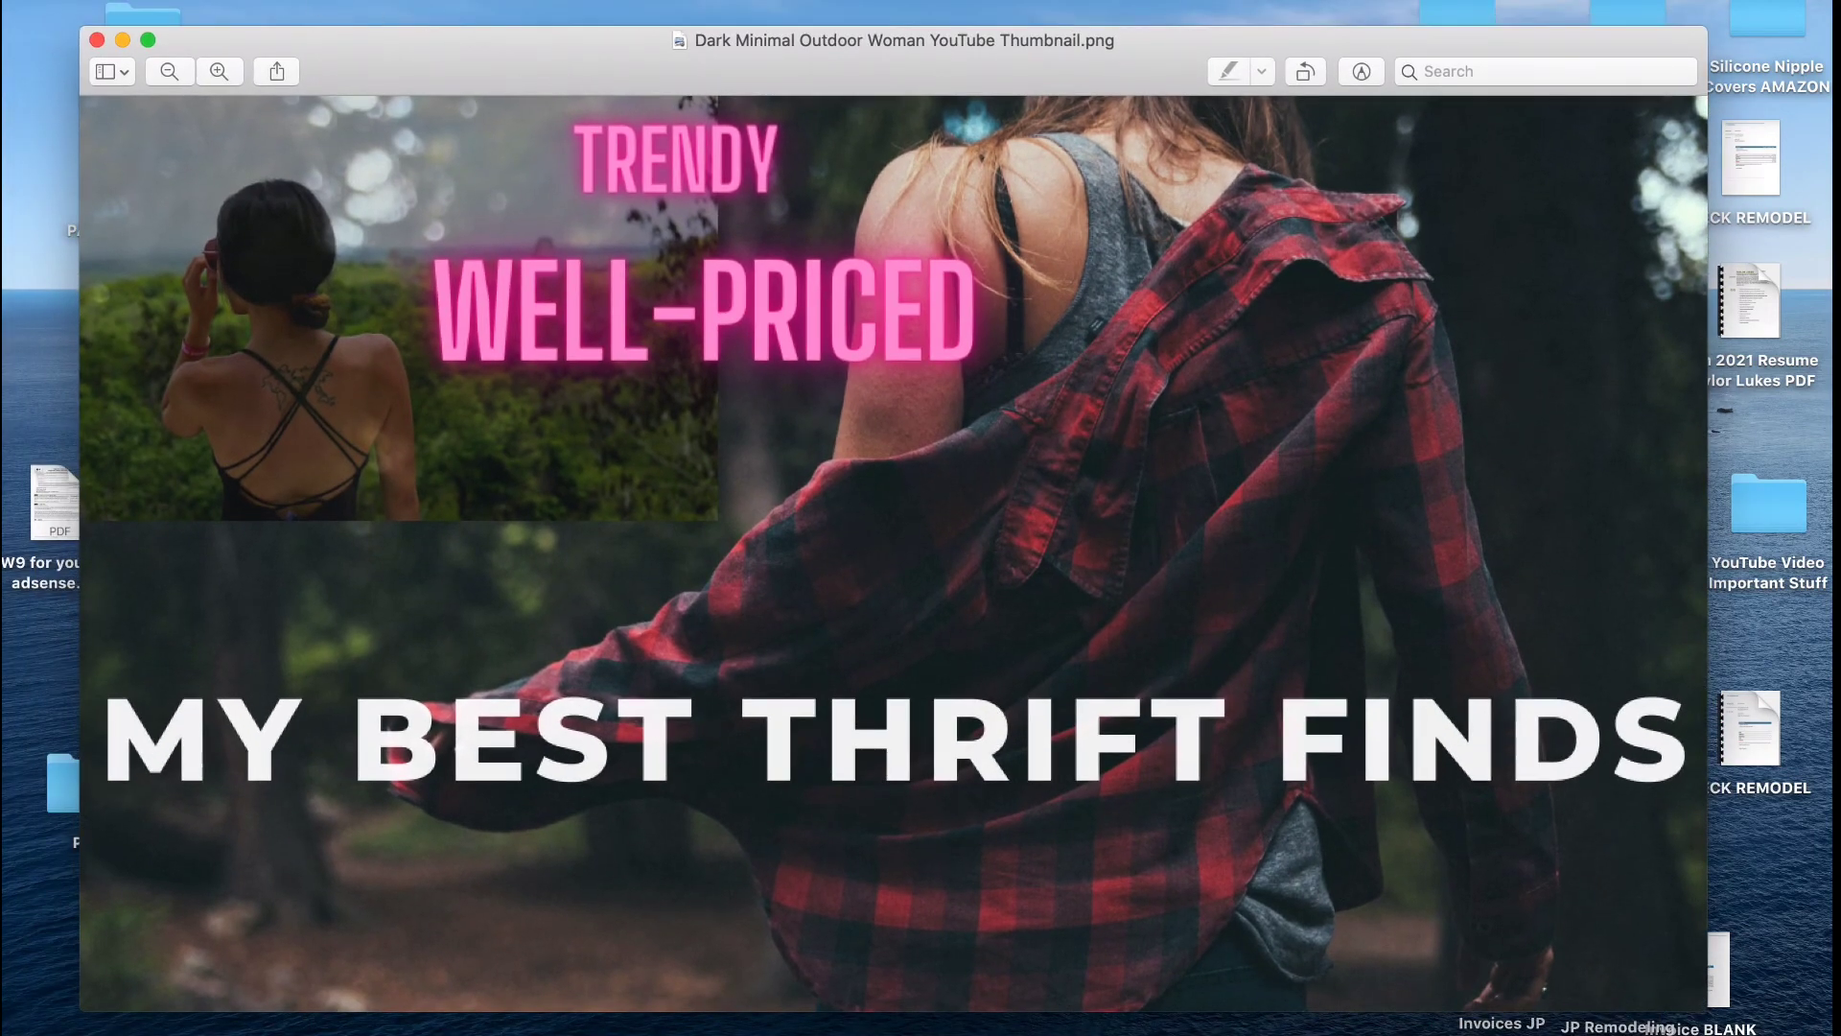
click(177, 2)
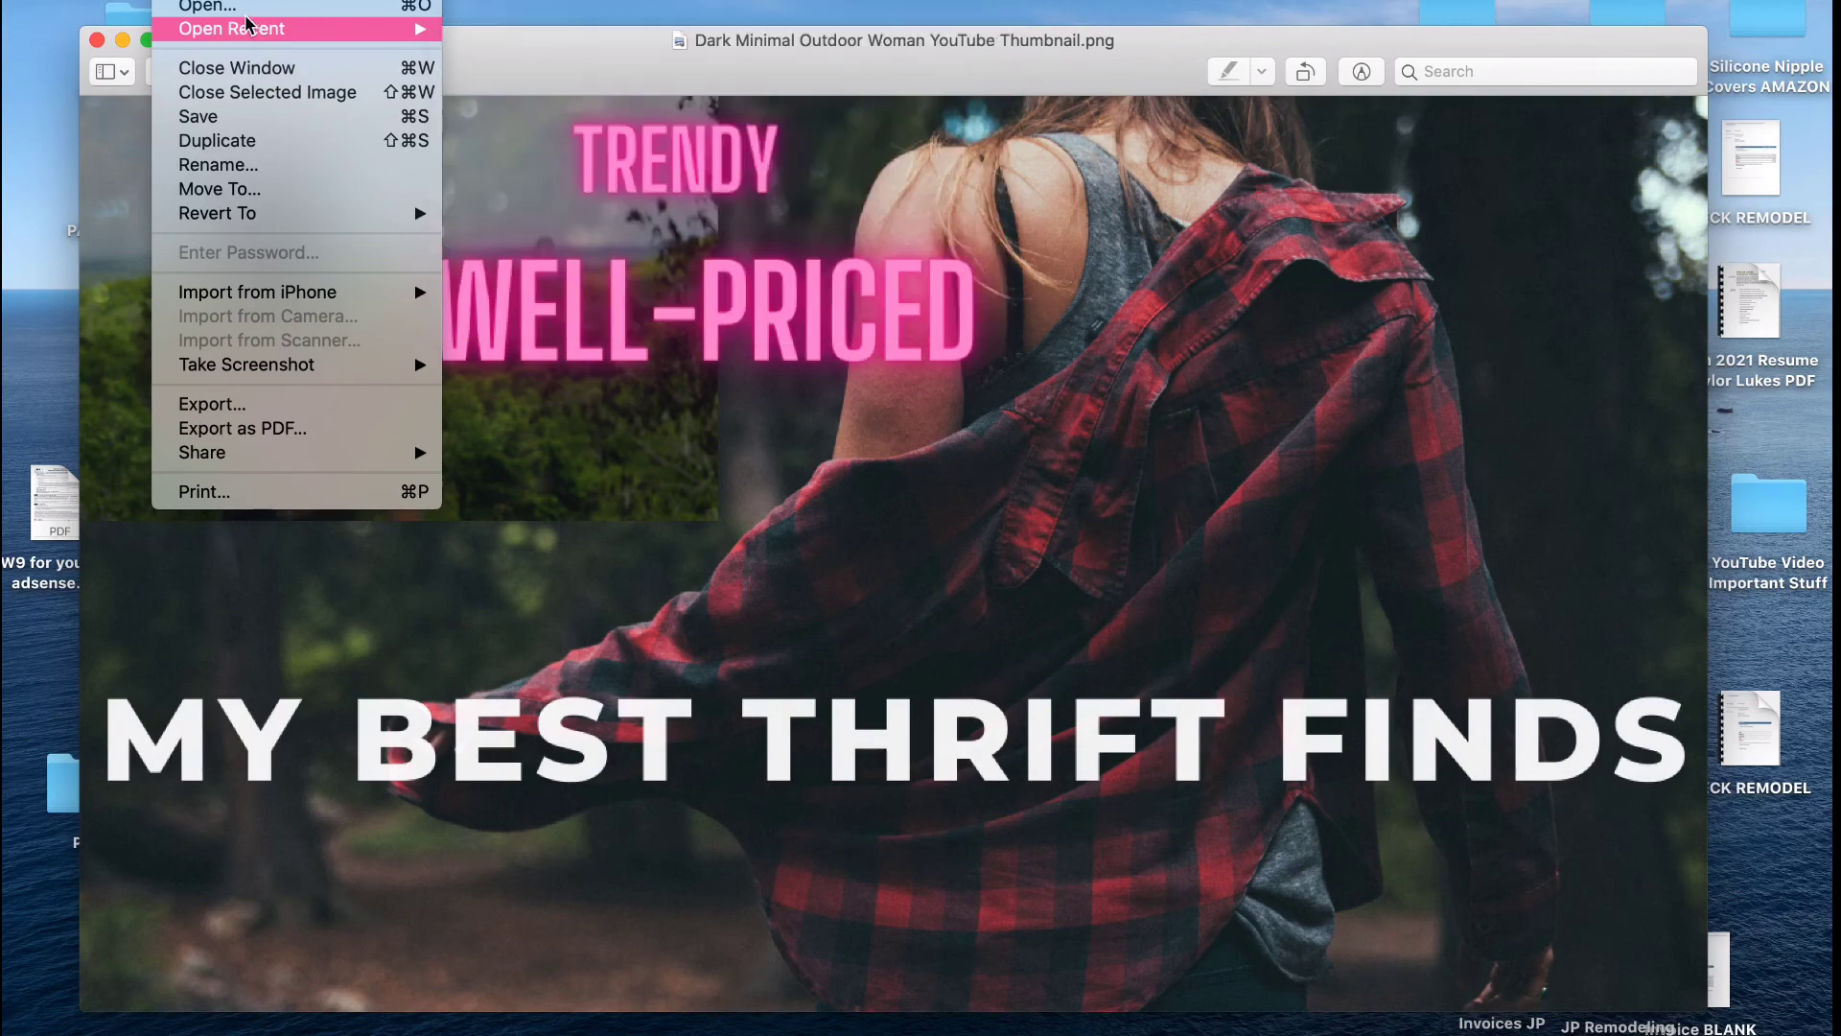
click(257, 140)
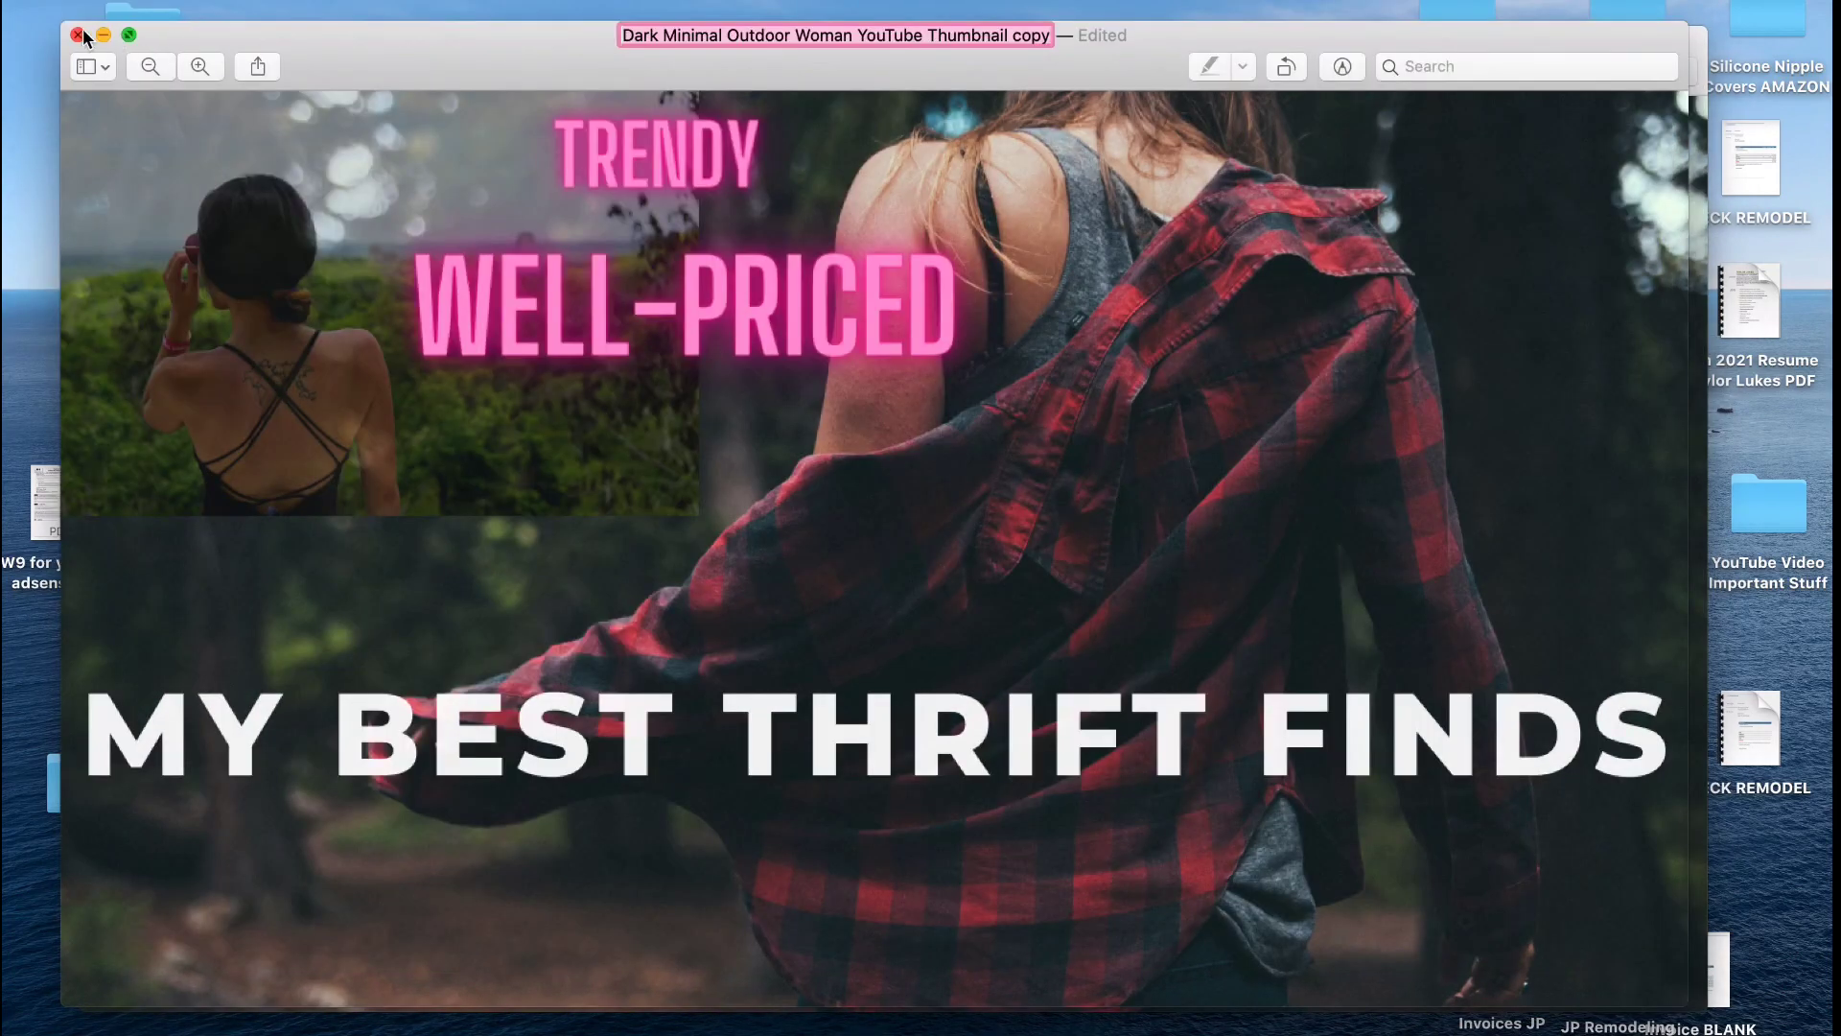
click(77, 35)
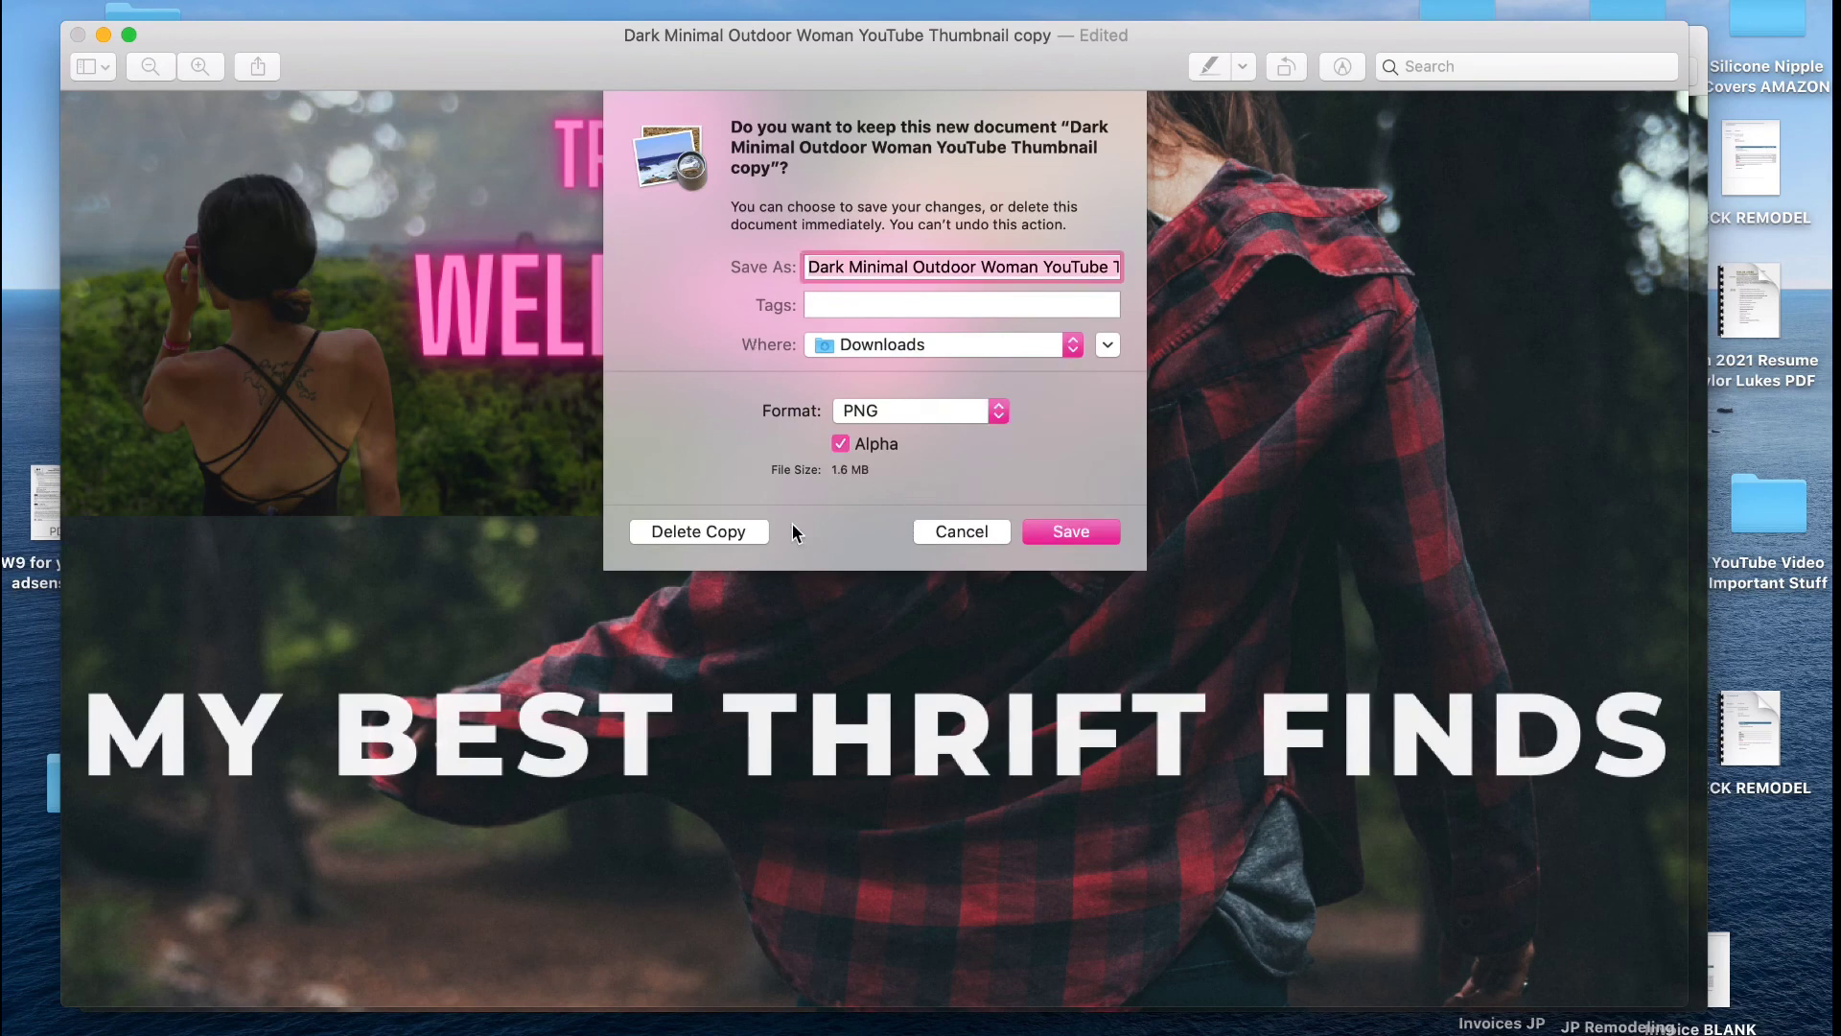
- Discard the duplicate copy and save the original thumbnail image
click(672, 537)
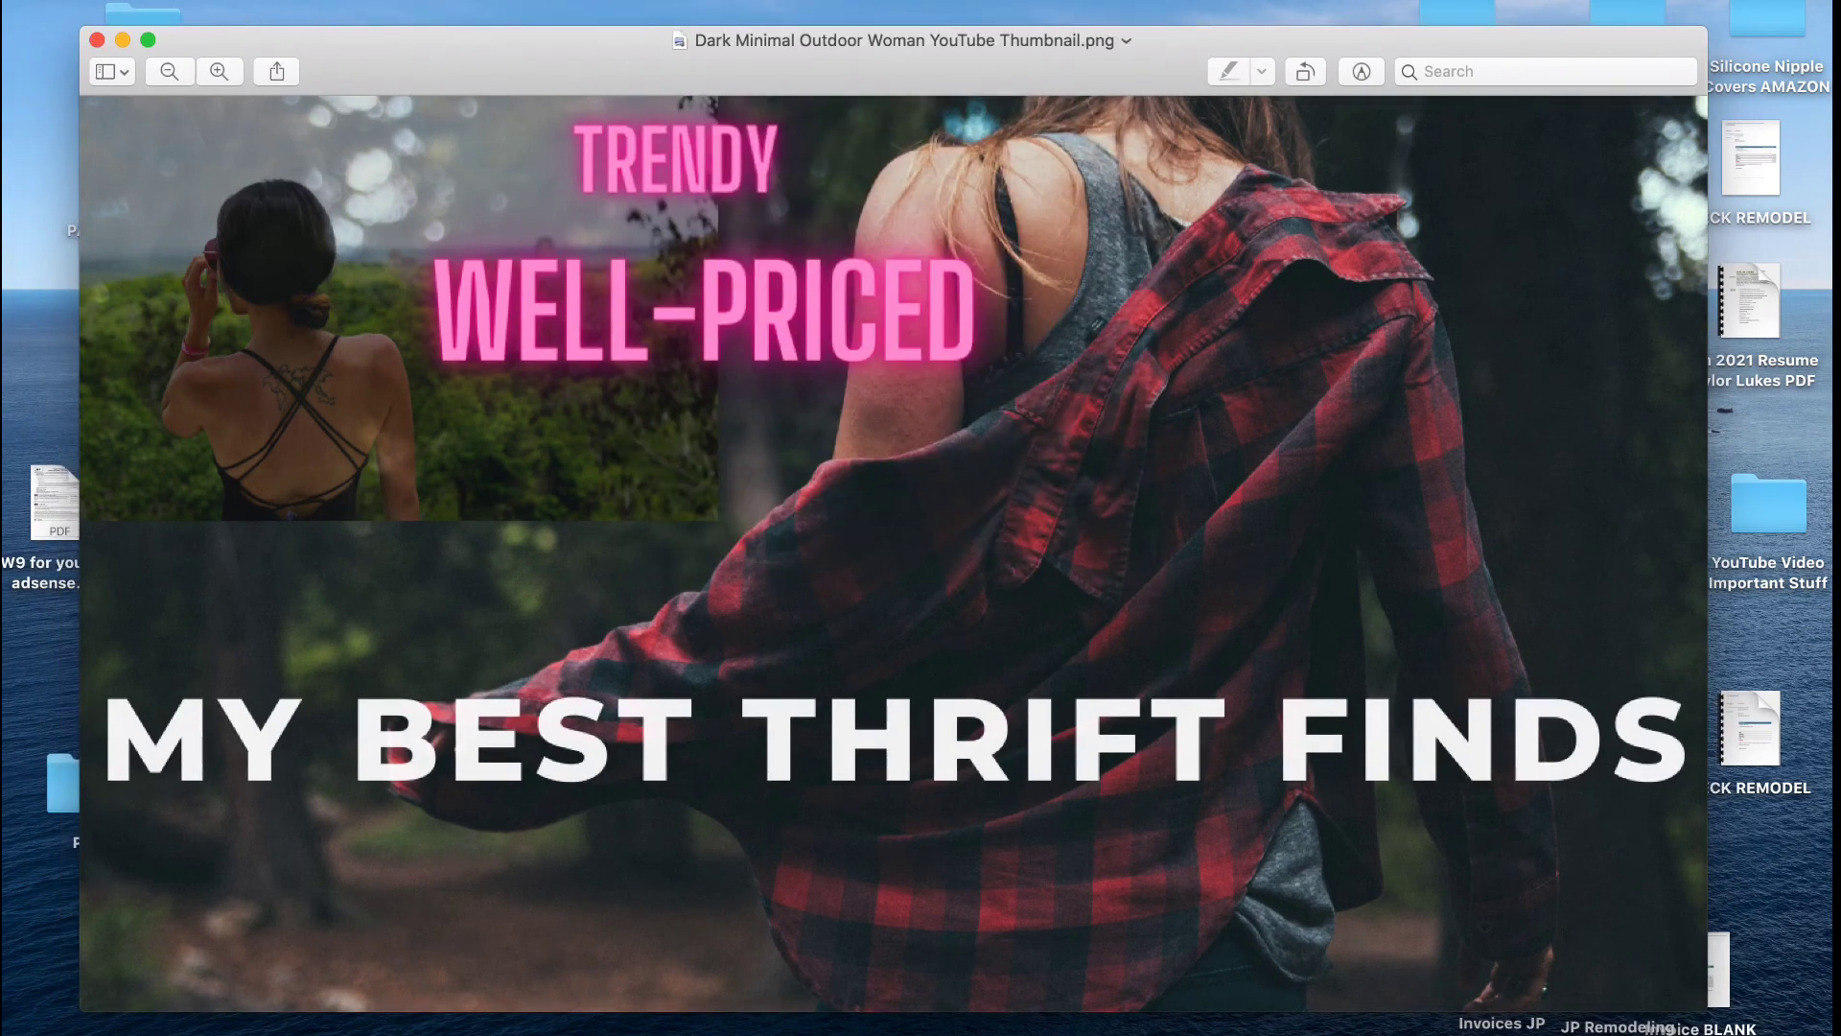
click(182, 2)
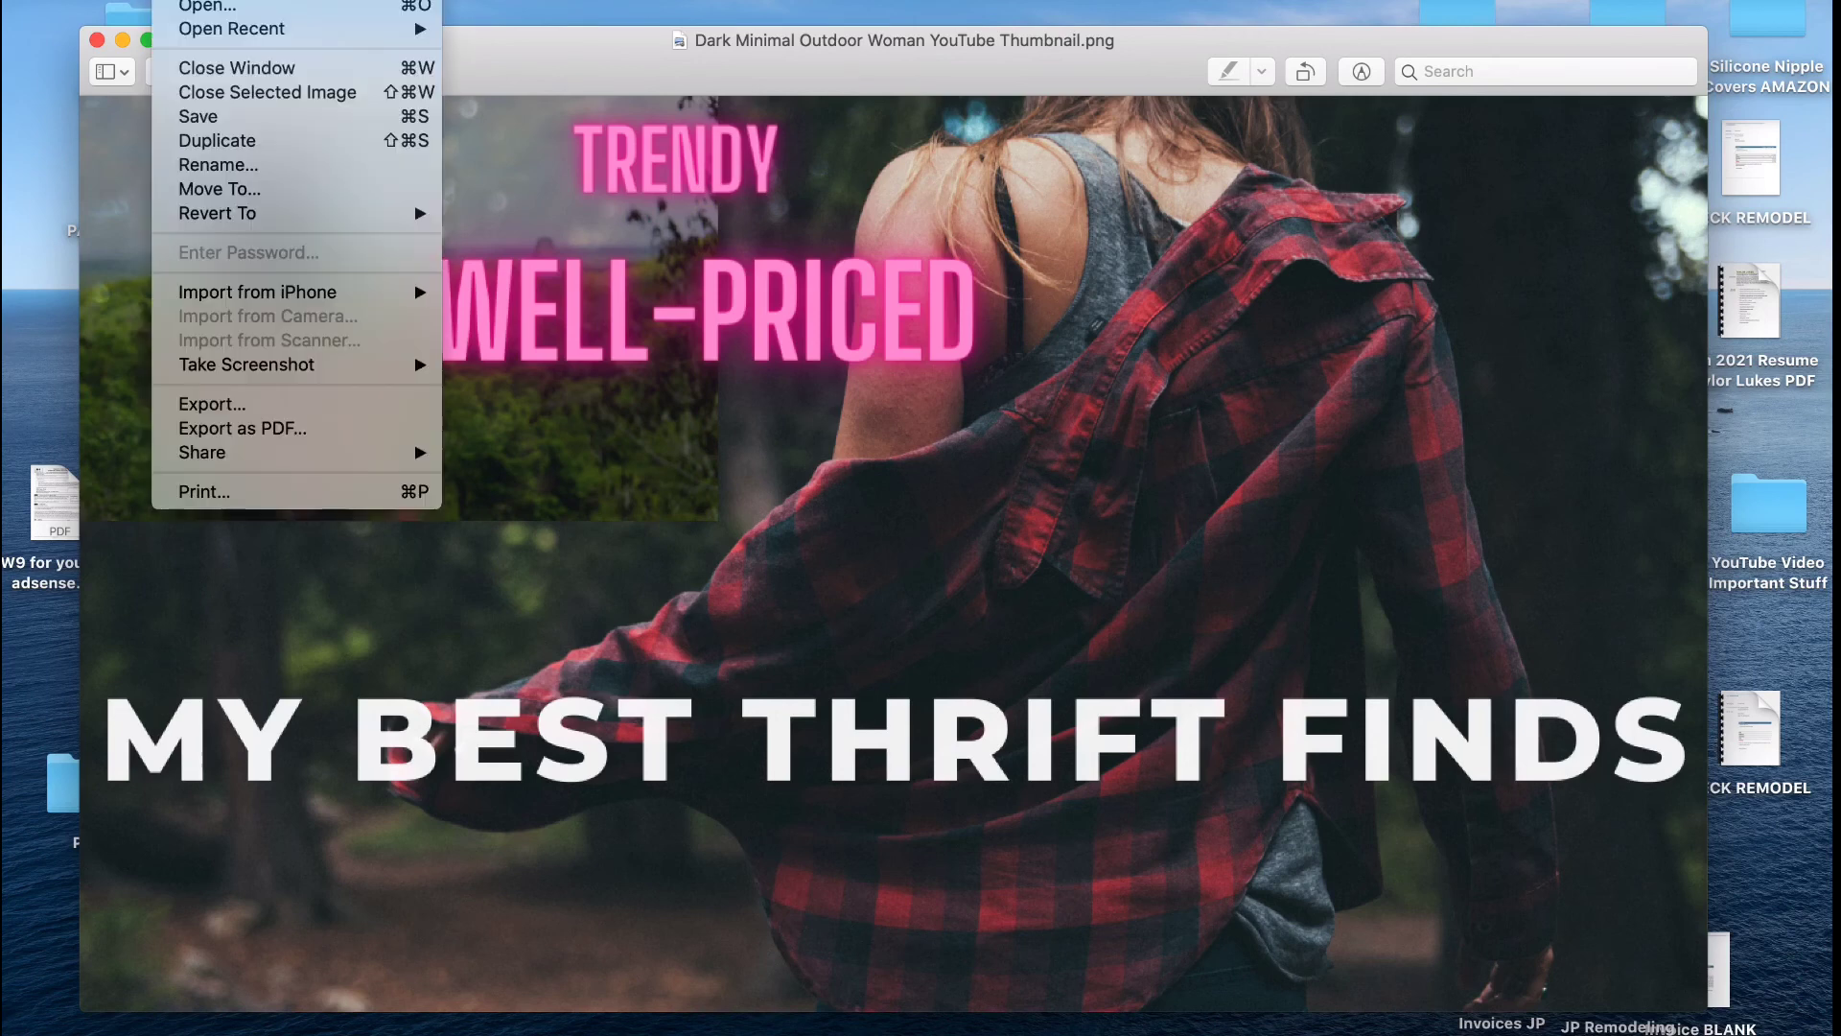
click(213, 123)
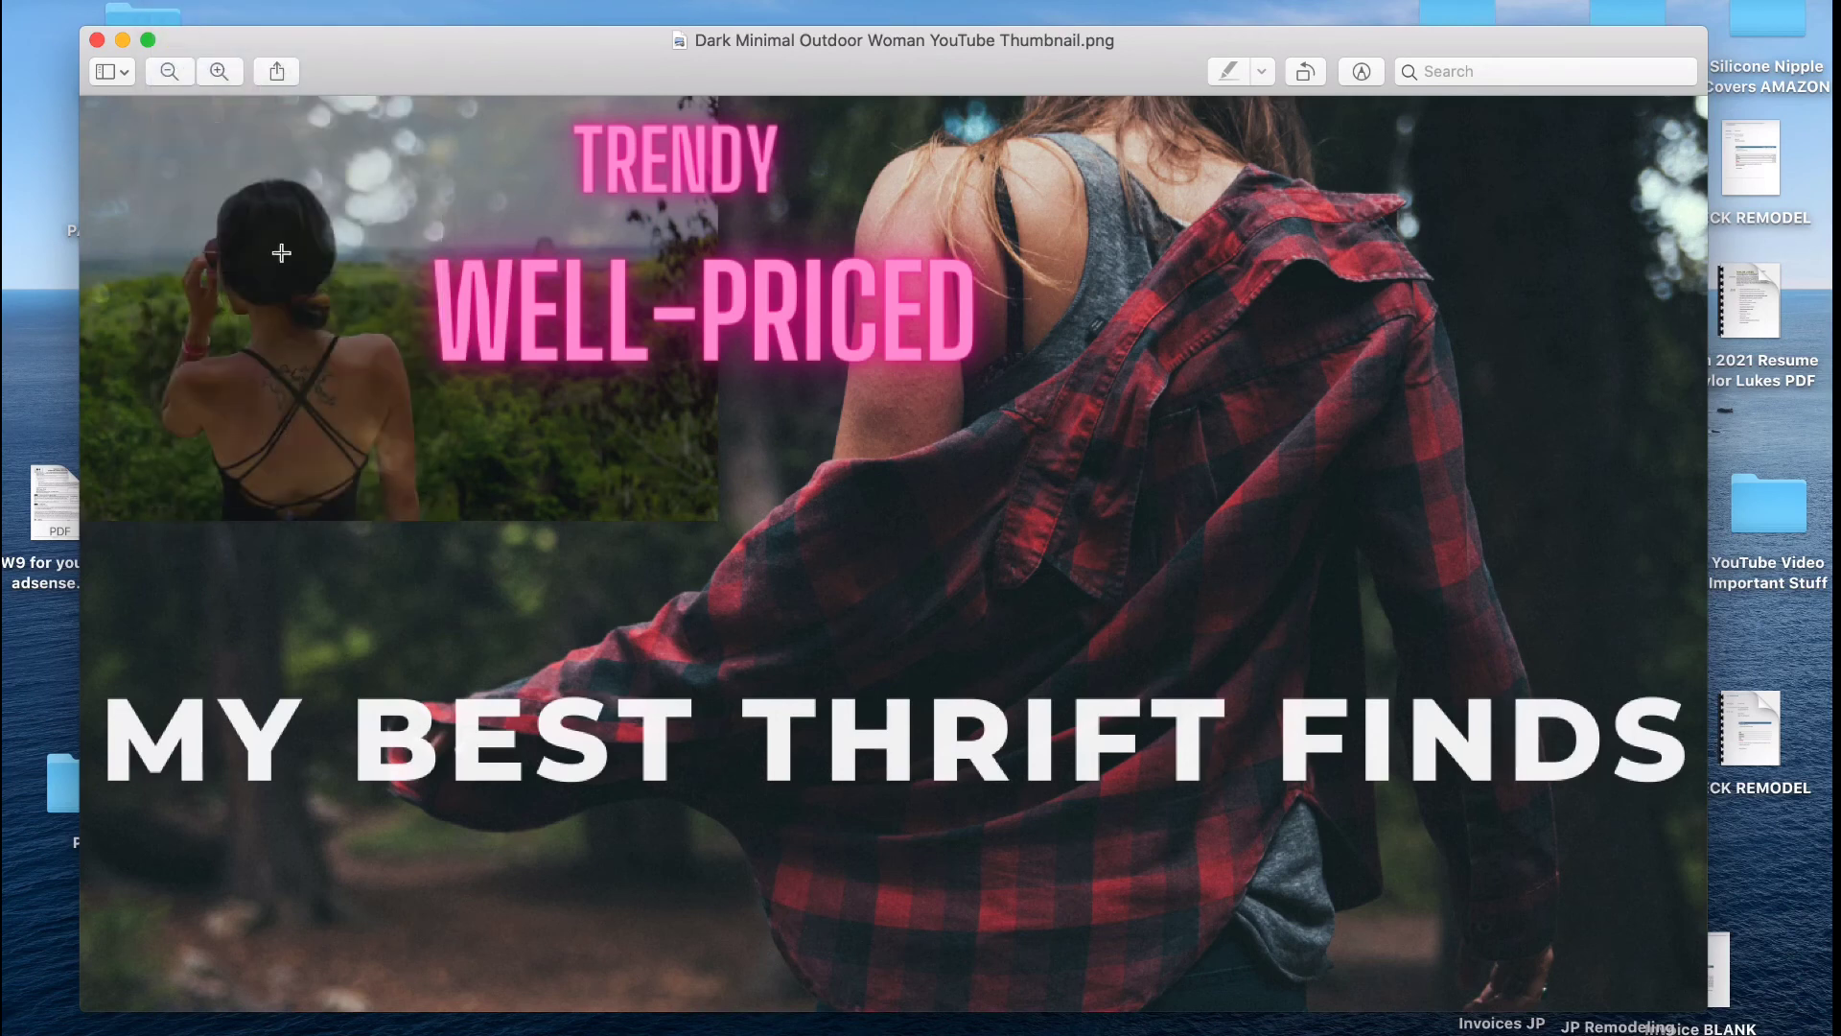